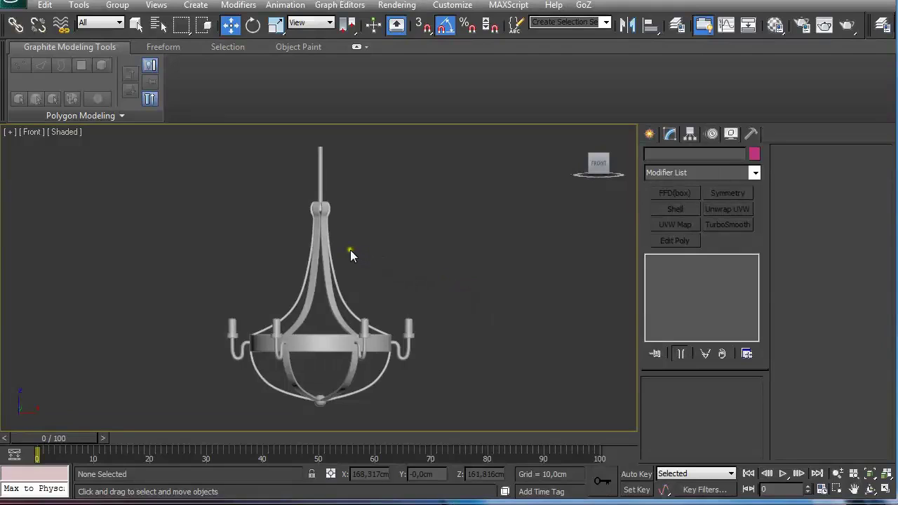
# Create a tube beside the finished chandelier in the top view, with radii of about 32.5 and 30 cm and height about 15 cm
pyautogui.keyDown('alt'); pyautogui.moveTo(351, 254); pyautogui.dragTo(365, 282, button='middle'); pyautogui.keyUp('alt')
pyautogui.press('p')
pyautogui.scroll(-3, 340, 241)
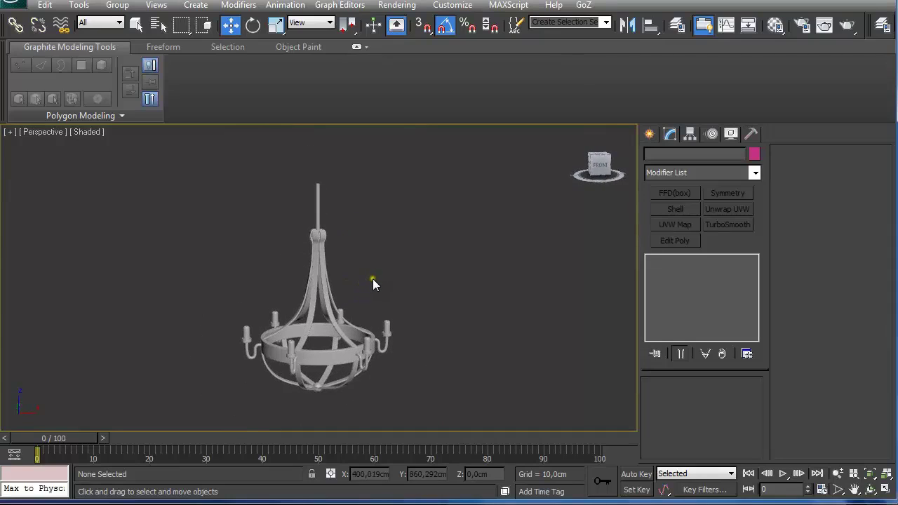
pyautogui.press('t')
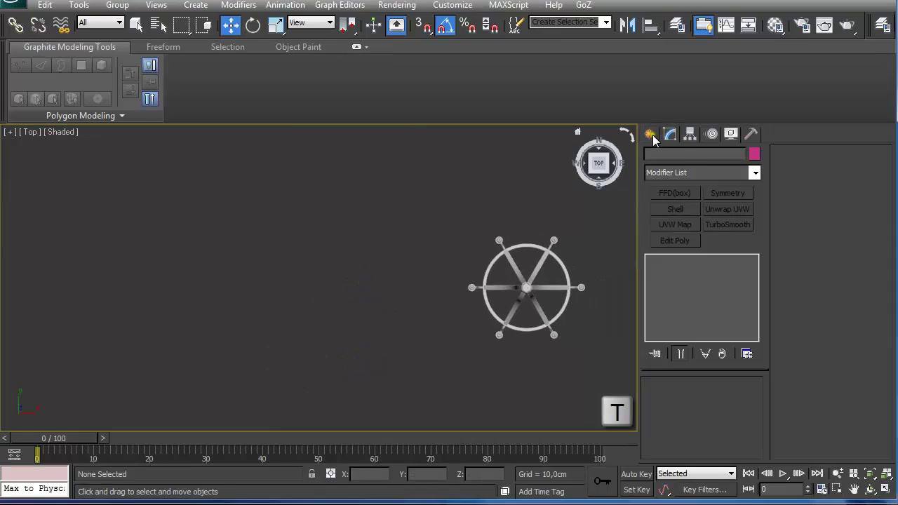
pyautogui.click(650, 134)
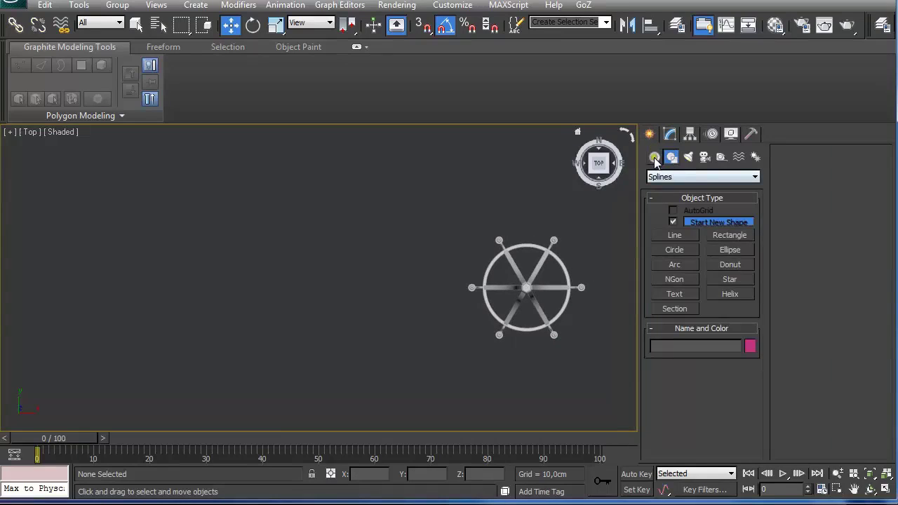
pyautogui.click(654, 158)
pyautogui.click(723, 254)
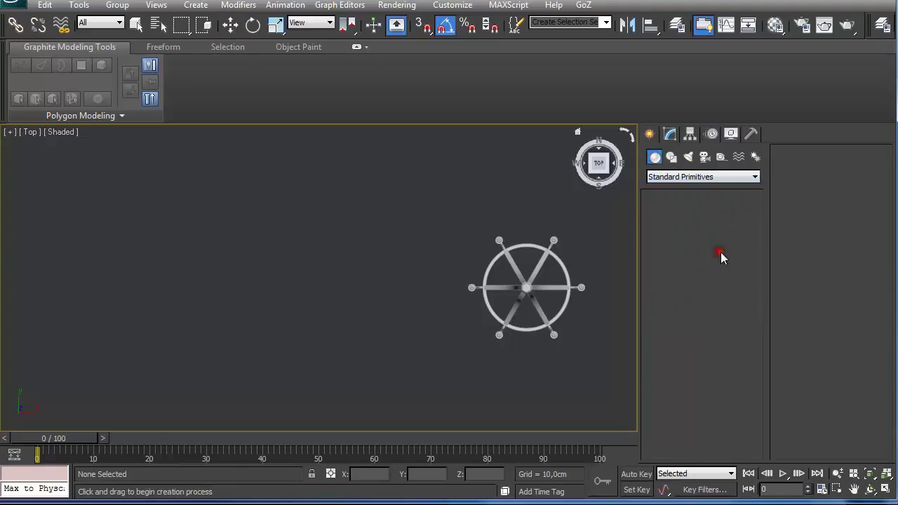
pyautogui.moveTo(346, 284); pyautogui.dragTo(379, 321)
pyautogui.click(377, 317)
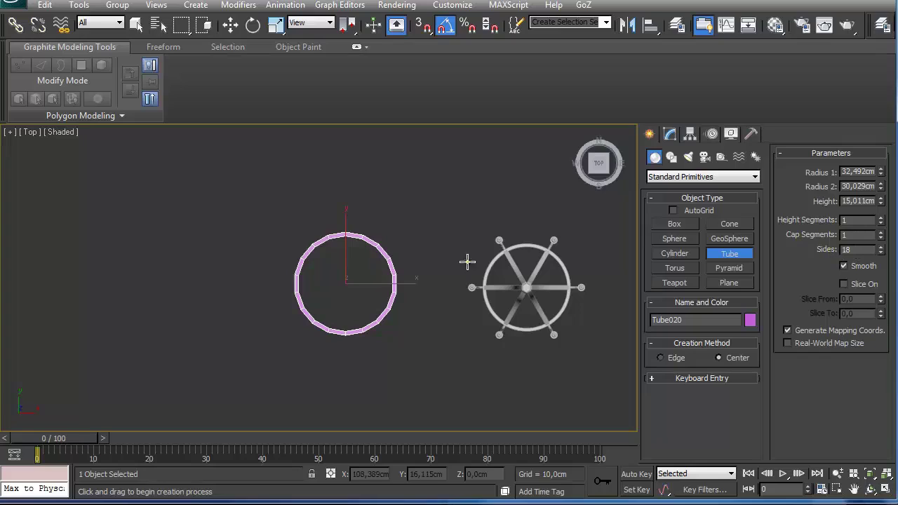
pyautogui.press('w')
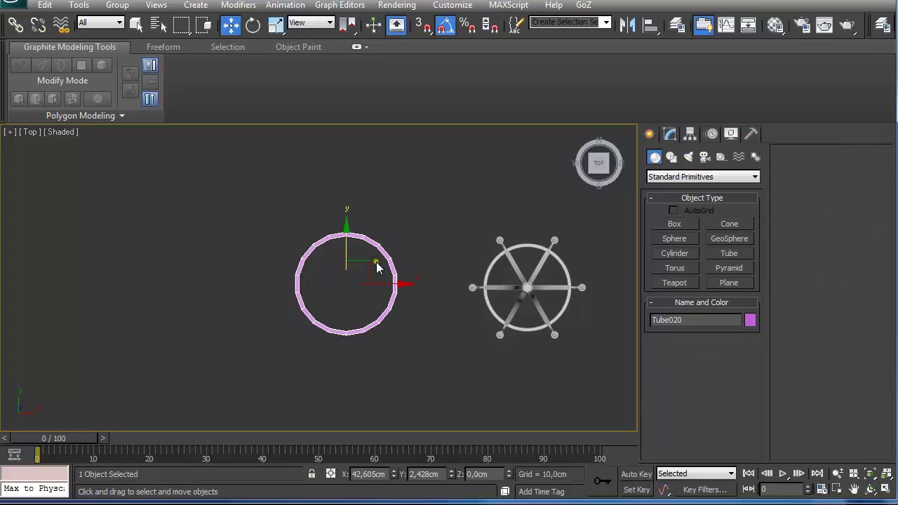
# Reduce the tube's height to about 9.9 cm
pyautogui.press('f')
pyautogui.scroll(-2, 377, 261)
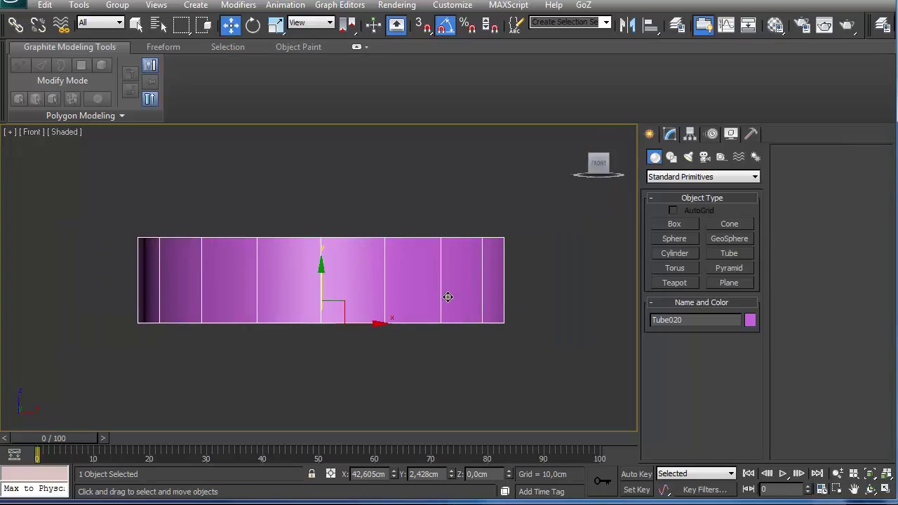
pyautogui.click(670, 134)
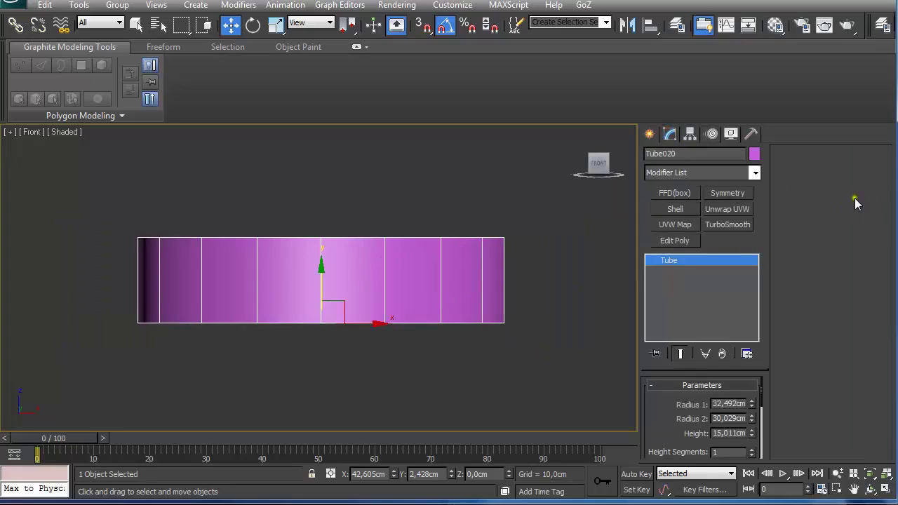
pyautogui.moveTo(752, 435)
pyautogui.mouseDown()
pyautogui.moveTo(764, 470)
pyautogui.moveTo(749, 452)
pyautogui.mouseUp()
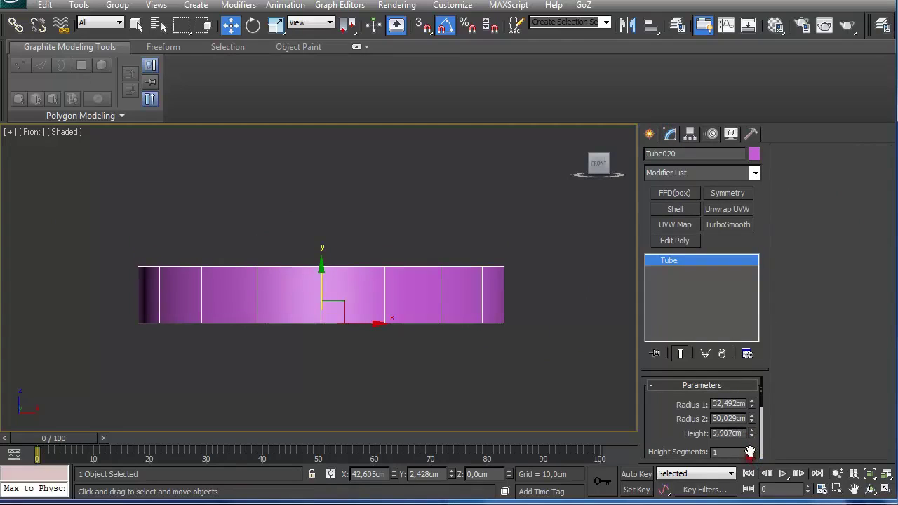
# Add an Edit Poly modifier and connect the tube's vertical edges with 2 segments and a pinch of 70
pyautogui.click(676, 241)
pyautogui.press('2')
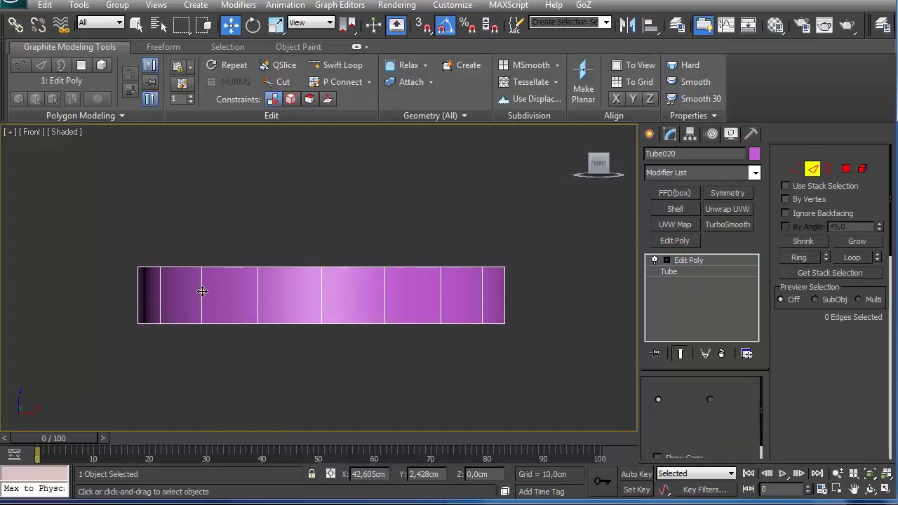
pyautogui.moveTo(90, 290); pyautogui.dragTo(569, 303)
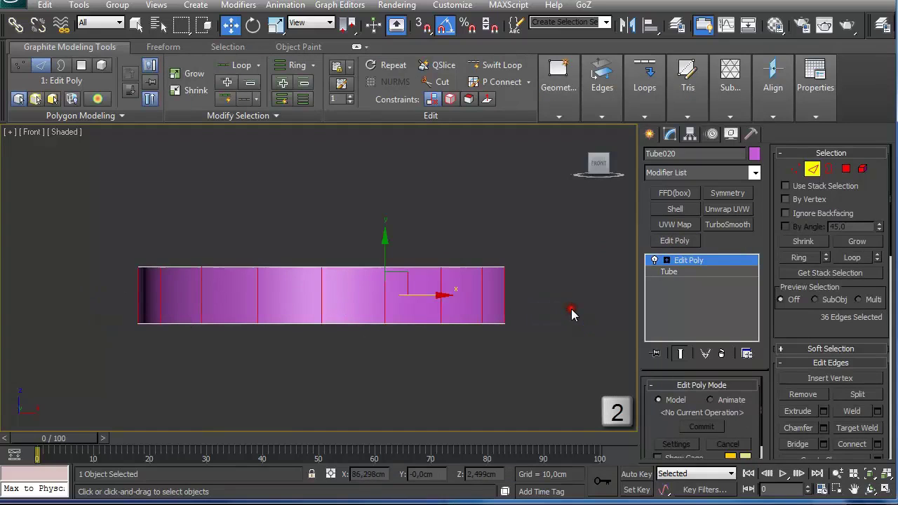
pyautogui.click(643, 118)
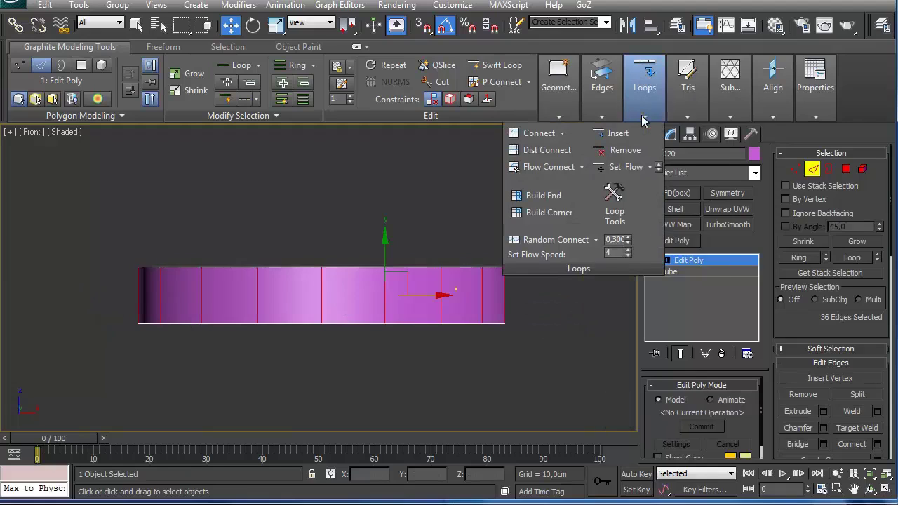
pyautogui.click(537, 134)
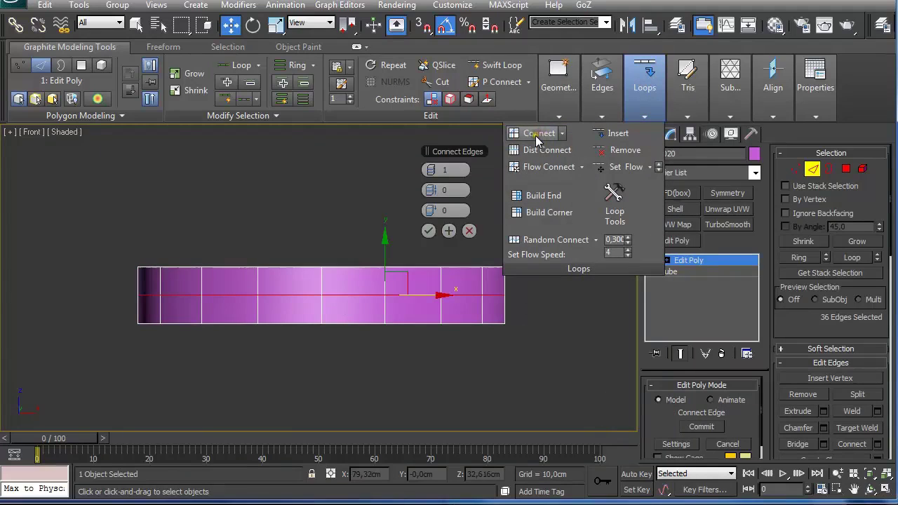
pyautogui.click(435, 170)
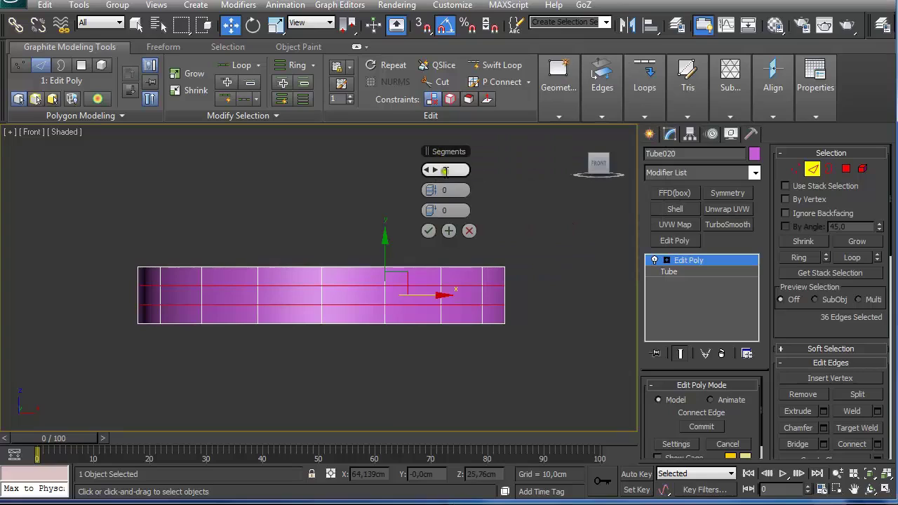
pyautogui.moveTo(437, 192); pyautogui.dragTo(595, 176)
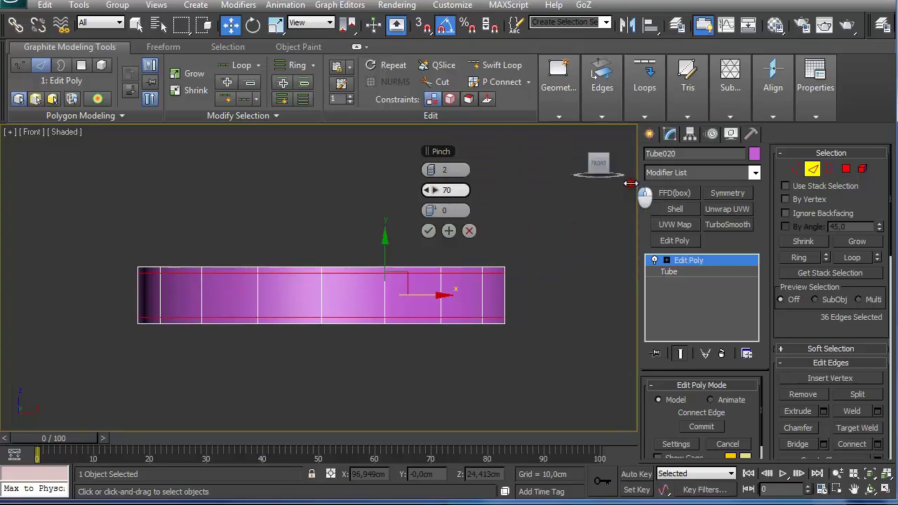
pyautogui.click(428, 231)
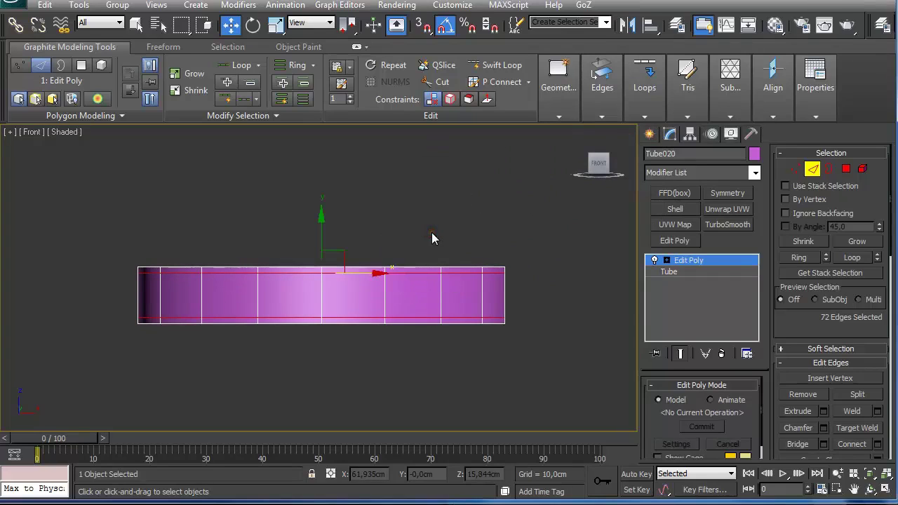
# Connect the radial edge rings on the tube's upper and lower rims with 2 segments and a pinch of 29
pyautogui.hotkey('ctrl', 'shift', 'e')
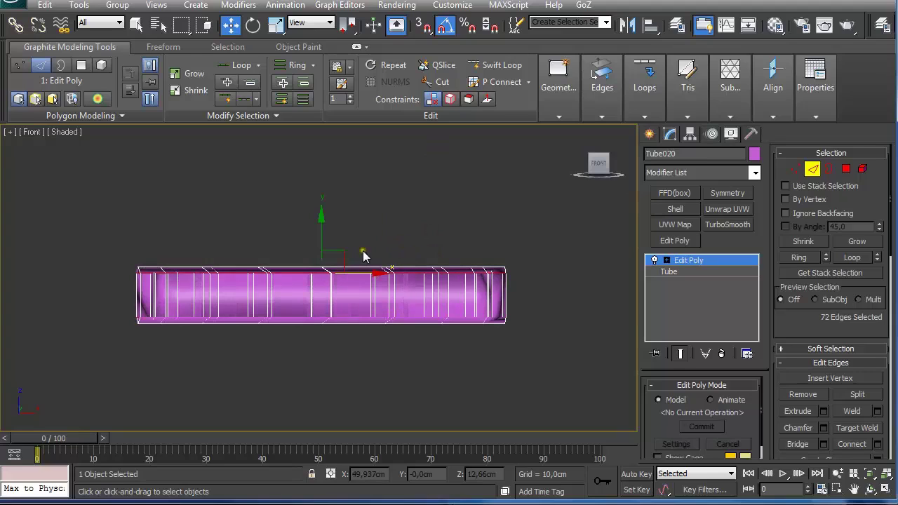
pyautogui.keyDown('alt'); pyautogui.moveTo(369, 236); pyautogui.dragTo(607, 304, button='middle'); pyautogui.keyUp('alt')
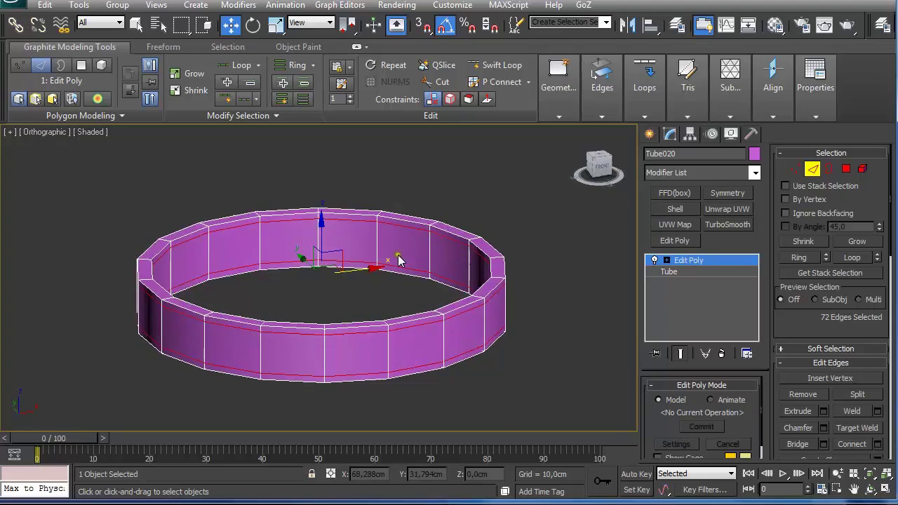
pyautogui.click(439, 314)
pyautogui.scroll(2, 454, 325)
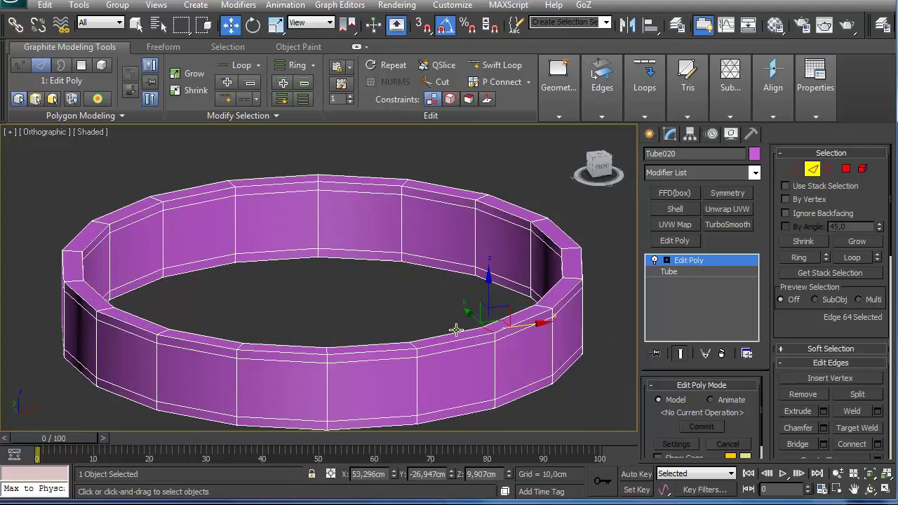
pyautogui.moveTo(453, 326); pyautogui.dragTo(425, 290, button='middle')
pyautogui.press('q')
pyautogui.keyDown('alt'); pyautogui.moveTo(458, 349); pyautogui.dragTo(431, 243, button='middle'); pyautogui.keyUp('alt')
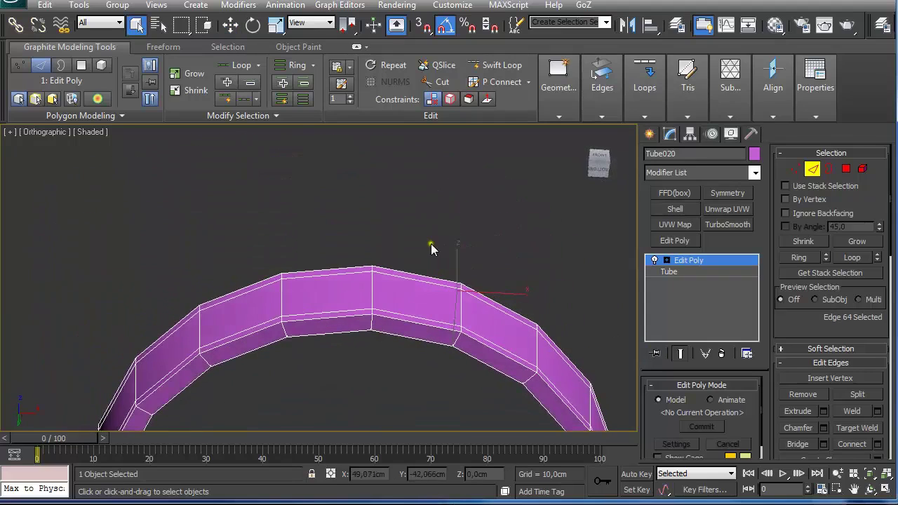
pyautogui.keyDown('ctrl'); pyautogui.click(473, 350); pyautogui.keyUp('ctrl')
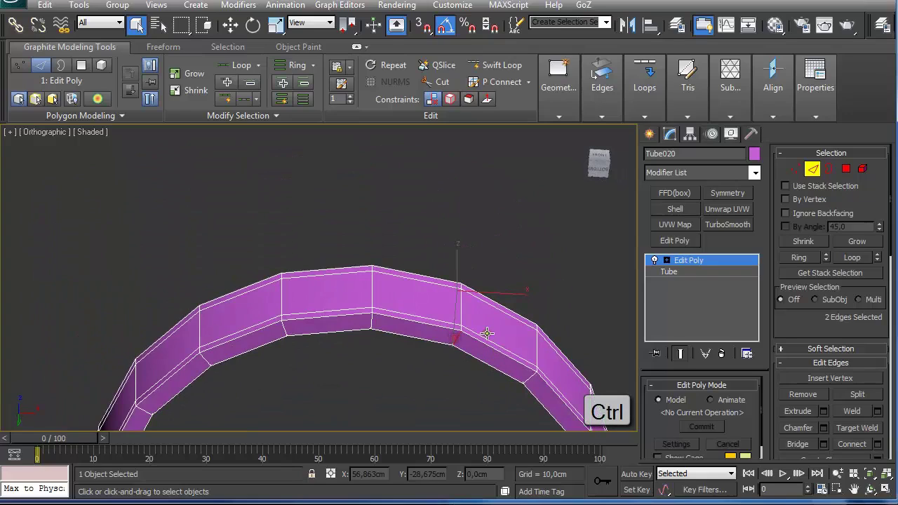
pyautogui.click(288, 64)
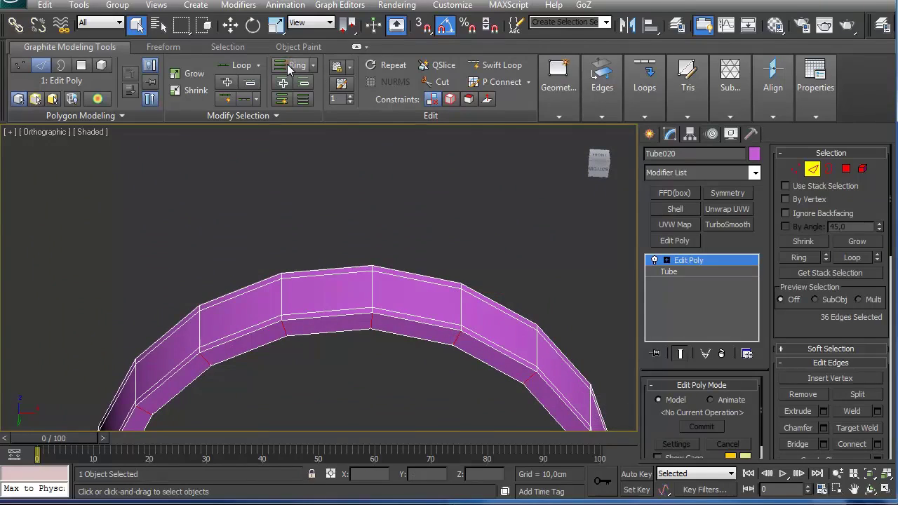
pyautogui.click(639, 118)
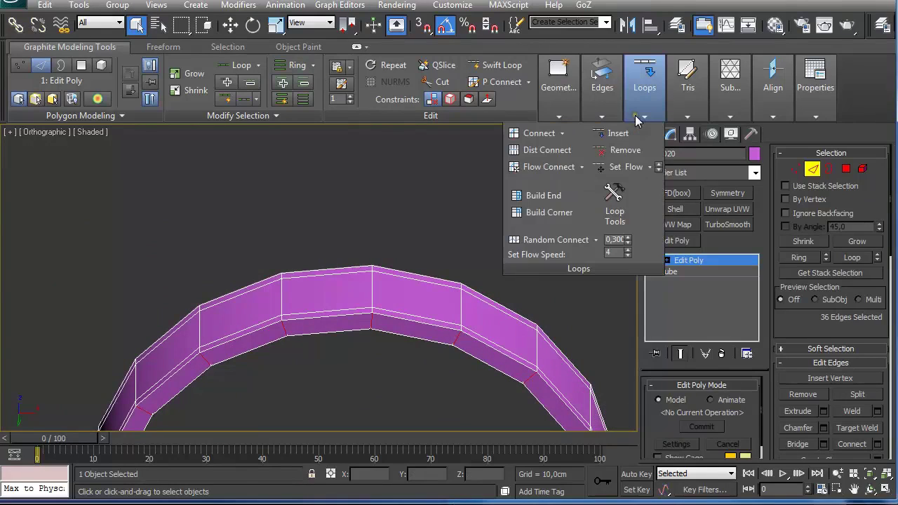
pyautogui.keyDown('shift'); pyautogui.click(535, 140); pyautogui.keyUp('shift')
pyautogui.moveTo(427, 196); pyautogui.dragTo(309, 170)
pyautogui.click(428, 230)
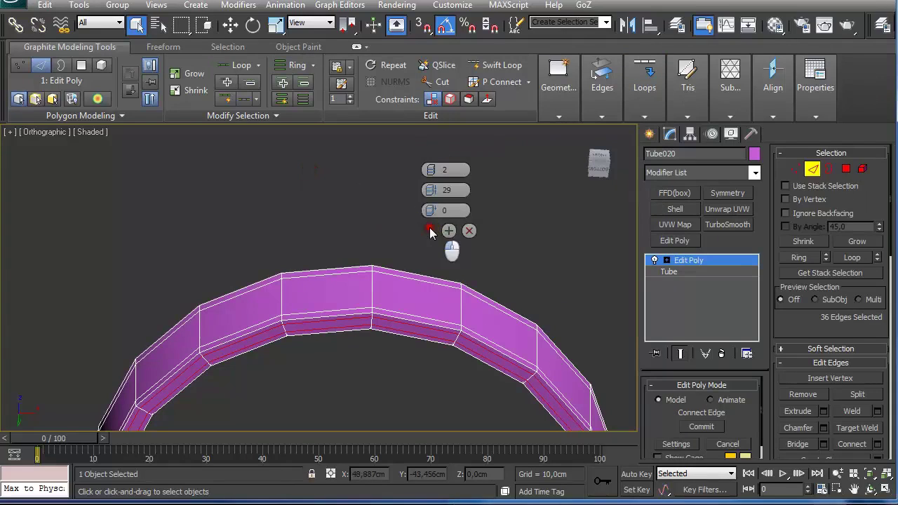
# Change the ring's object color to dark blue
pyautogui.click(753, 154)
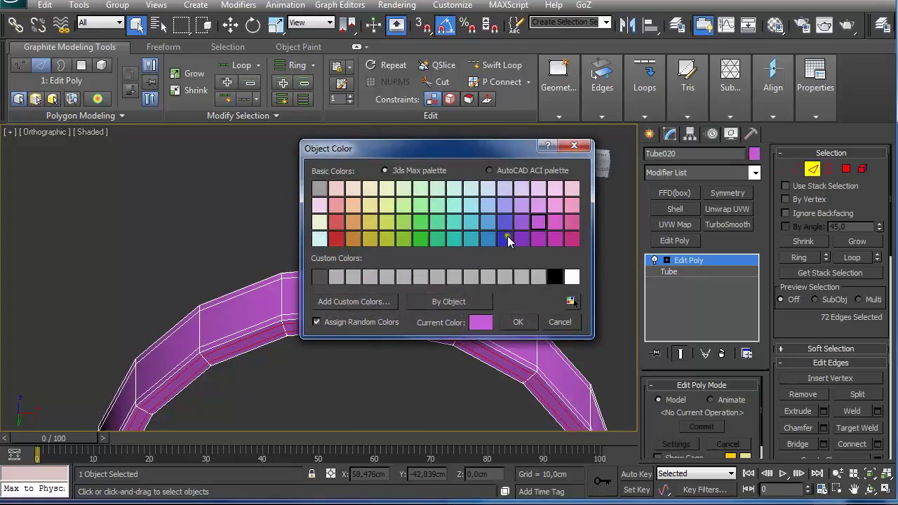
pyautogui.click(507, 235)
pyautogui.click(518, 321)
# Apply TurboSmooth to the ring with 2 iterations and Isoline Display enabled
pyautogui.keyDown('alt'); pyautogui.moveTo(397, 220); pyautogui.dragTo(467, 239, button='middle'); pyautogui.keyUp('alt')
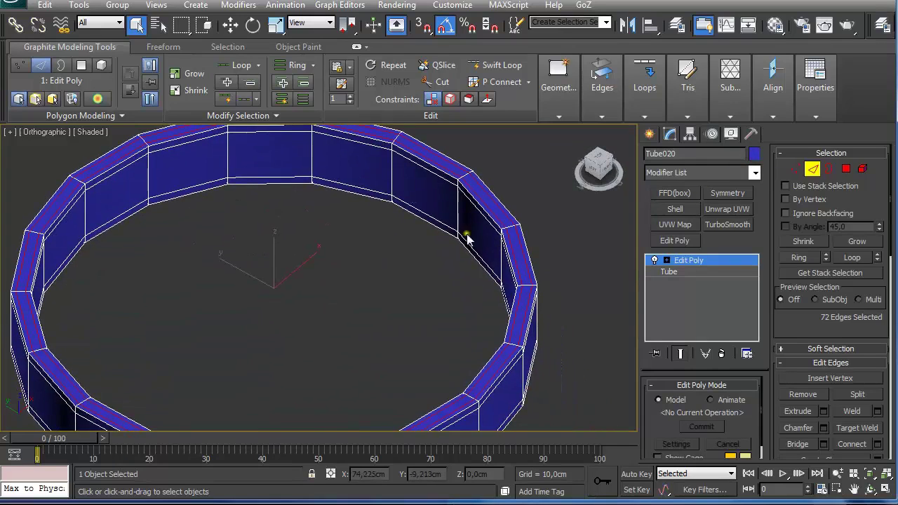
pyautogui.click(727, 224)
pyautogui.click(747, 406)
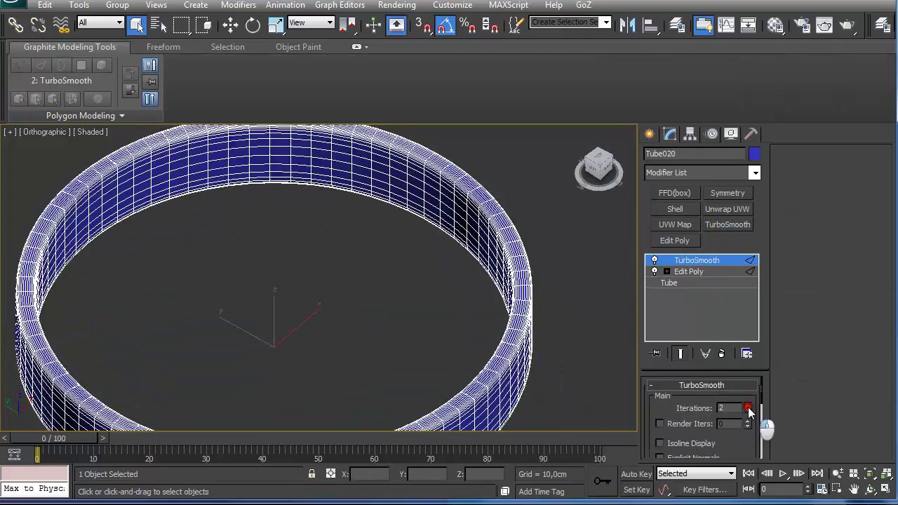
pyautogui.click(679, 443)
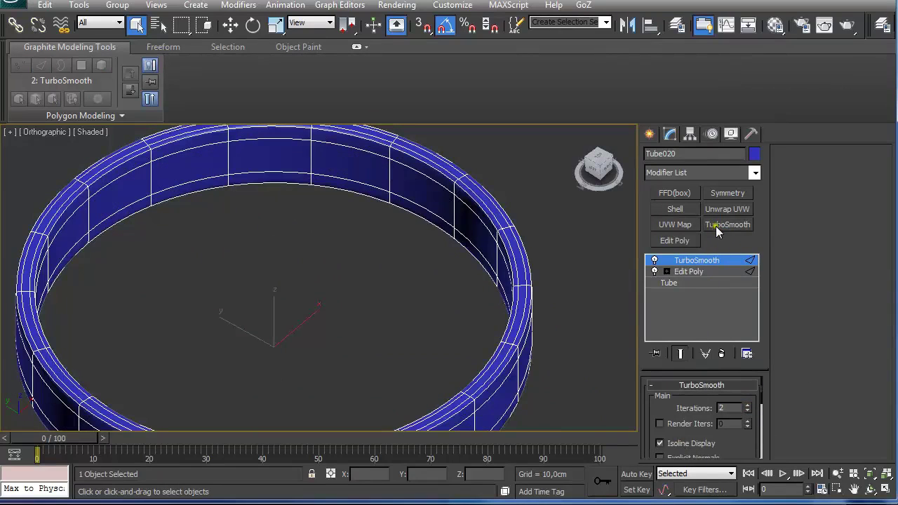
pyautogui.click(730, 271)
pyautogui.click(717, 260)
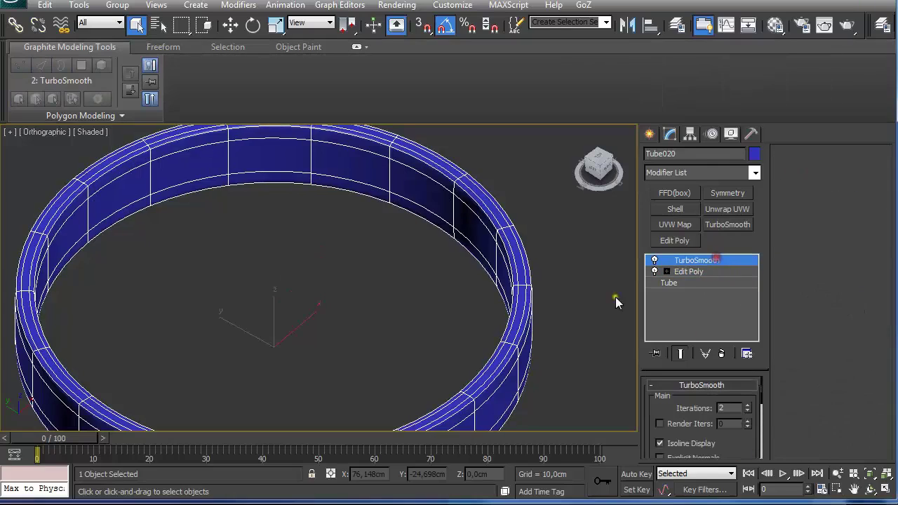
# Raise the ring in the front view to the height of the finished chandelier's band, at Z about 121.7 cm
pyautogui.keyDown('alt'); pyautogui.moveTo(477, 333); pyautogui.dragTo(415, 277, button='middle'); pyautogui.keyUp('alt')
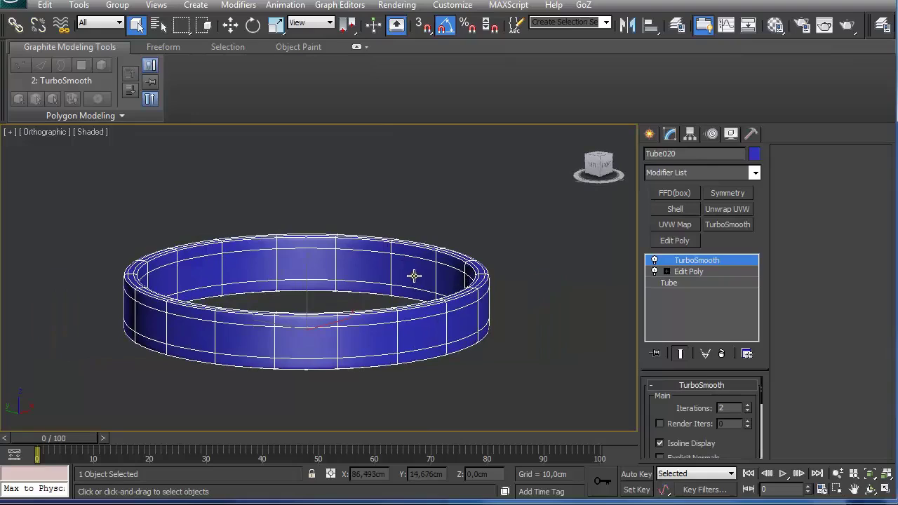
pyautogui.scroll(-5, 411, 266)
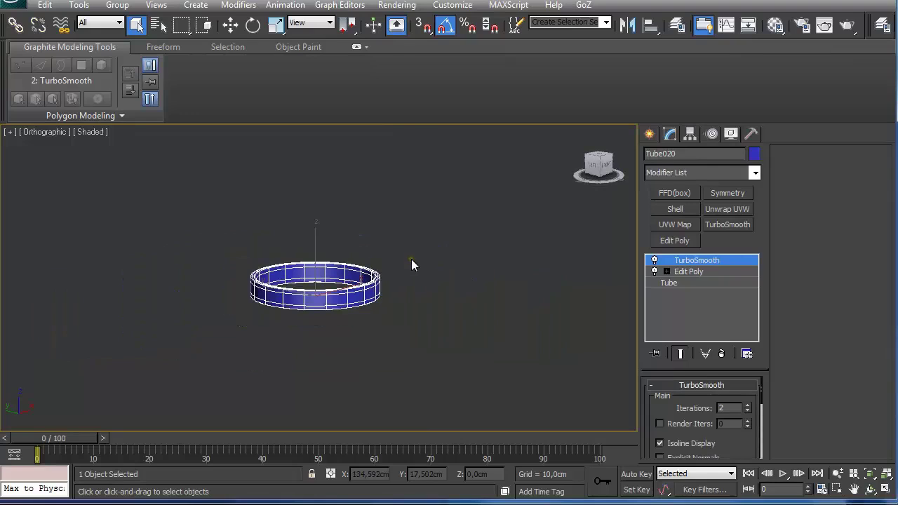
pyautogui.press('f')
pyautogui.scroll(3, 409, 260)
pyautogui.scroll(-6, 387, 252)
pyautogui.press('w')
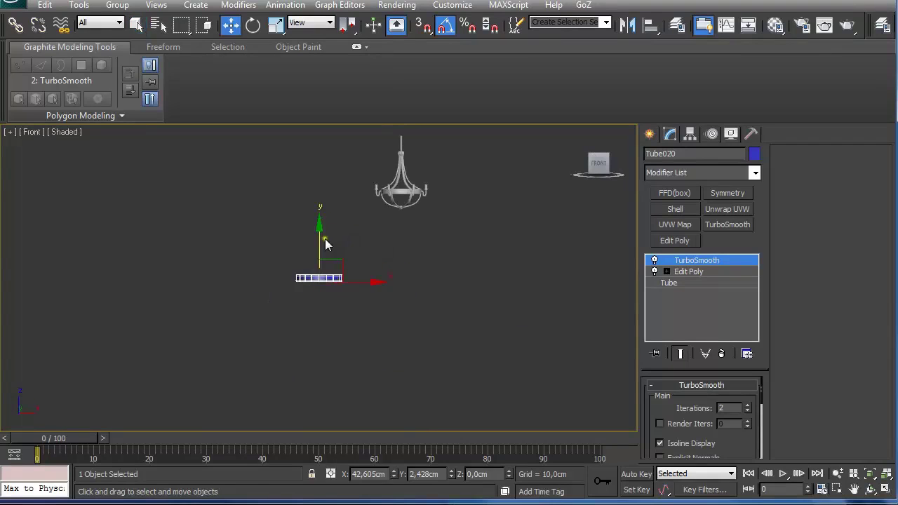
pyautogui.moveTo(325, 239); pyautogui.dragTo(325, 151)
pyautogui.moveTo(334, 181); pyautogui.dragTo(373, 313, button='middle')
pyautogui.scroll(5, 351, 210)
pyautogui.scroll(2, 374, 313)
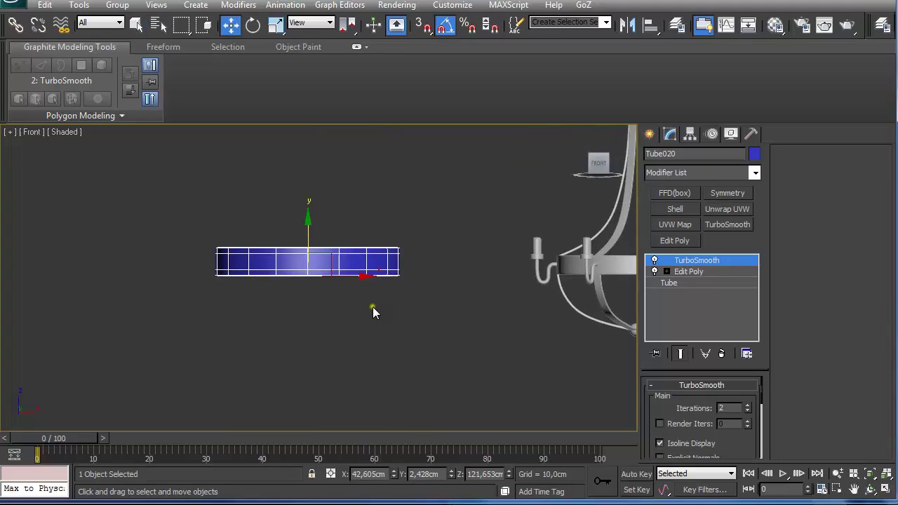
# Center the ring on the world origin at X 0 and Y 0, and check its position against the grid
pyautogui.press('t')
pyautogui.moveTo(427, 292); pyautogui.dragTo(395, 311, button='middle')
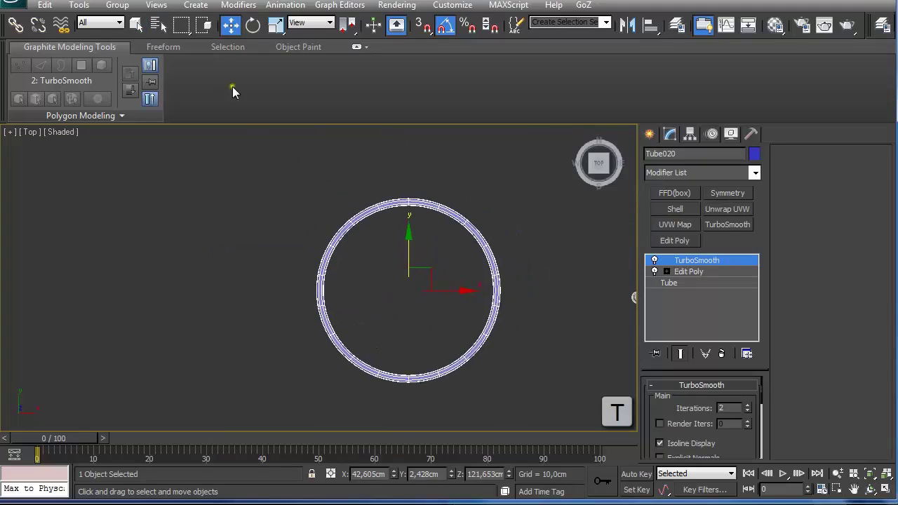
pyautogui.rightClick(230, 27)
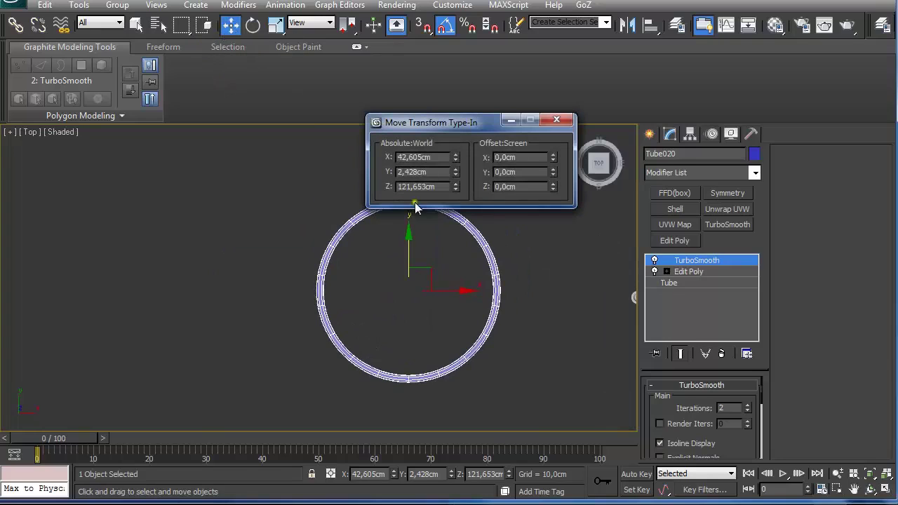
pyautogui.rightClick(455, 157)
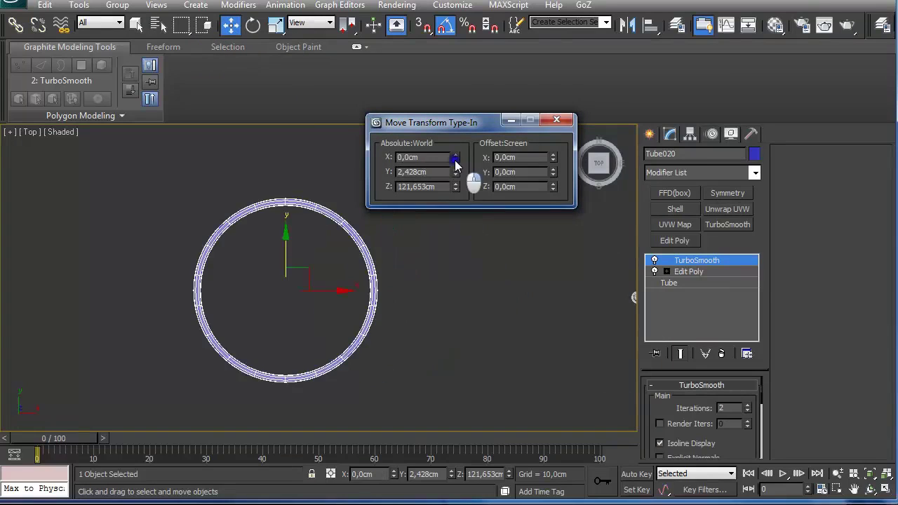
pyautogui.rightClick(455, 172)
pyautogui.click(557, 121)
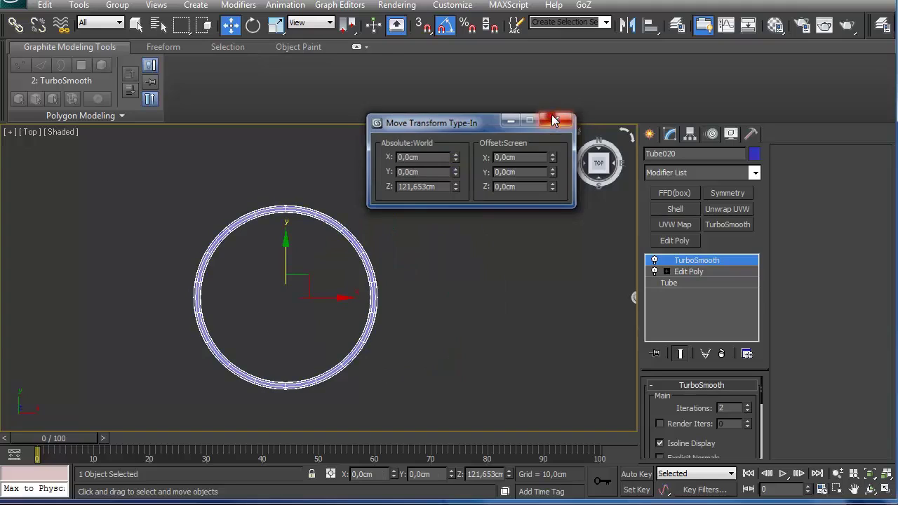
pyautogui.scroll(3, 382, 280)
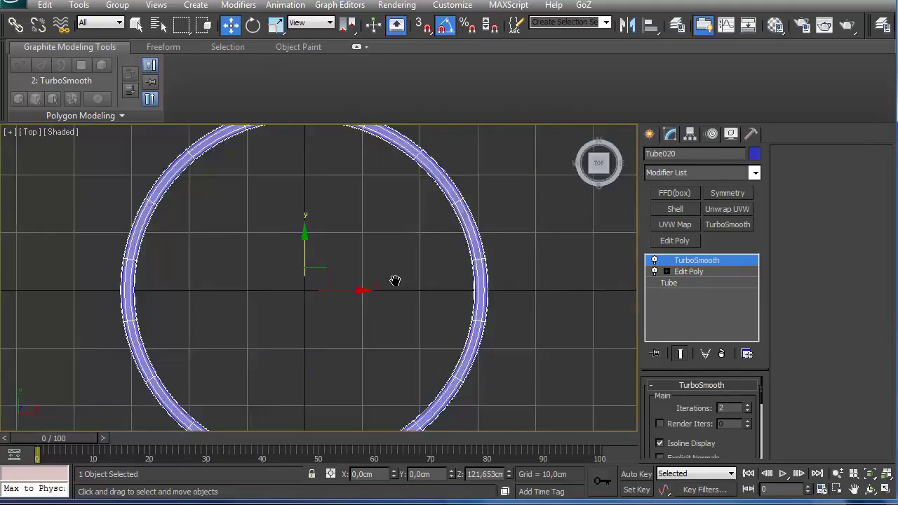
pyautogui.scroll(-3, 390, 283)
pyautogui.scroll(-3, 368, 259)
pyautogui.scroll(3, 372, 262)
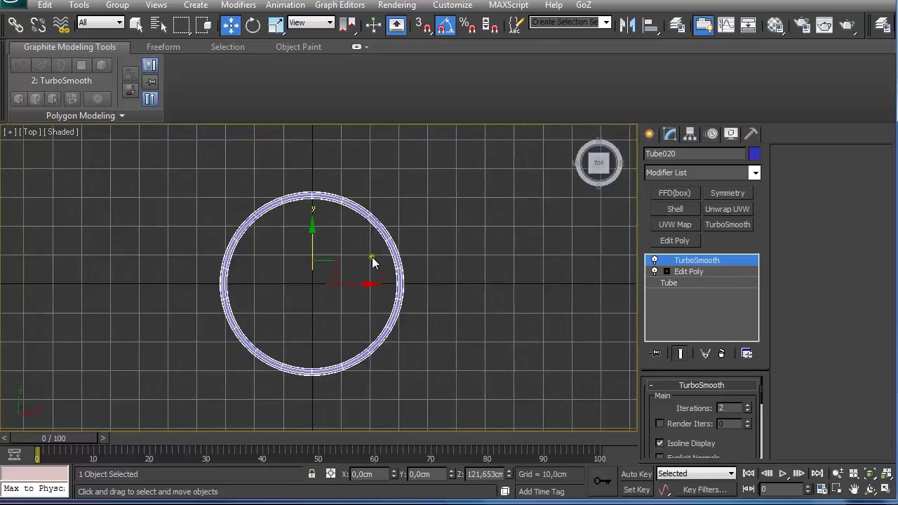
pyautogui.press('g')
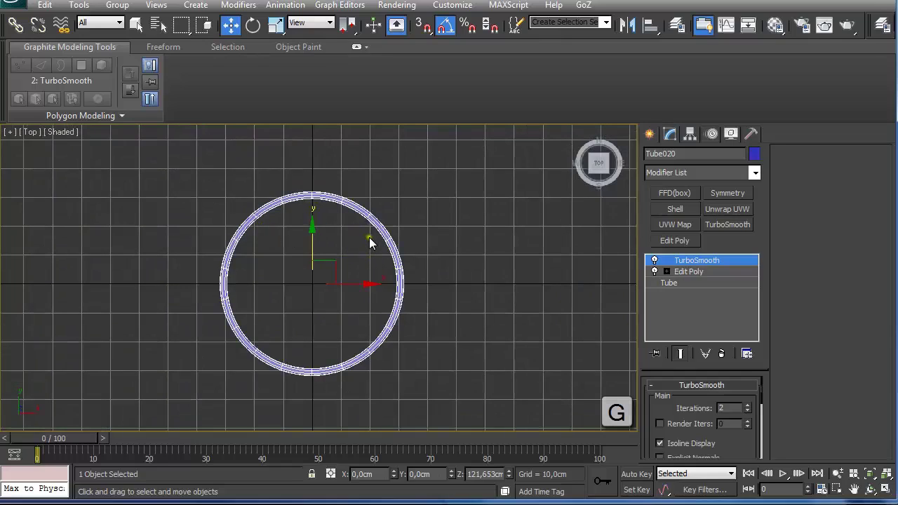
pyautogui.moveTo(399, 255); pyautogui.dragTo(340, 247, button='middle')
# In the front view, draw an arm spline with a short hooked top above the ring's center and a curved segment down to the ring's upper rim
pyautogui.press('f')
pyautogui.scroll(-5, 341, 246)
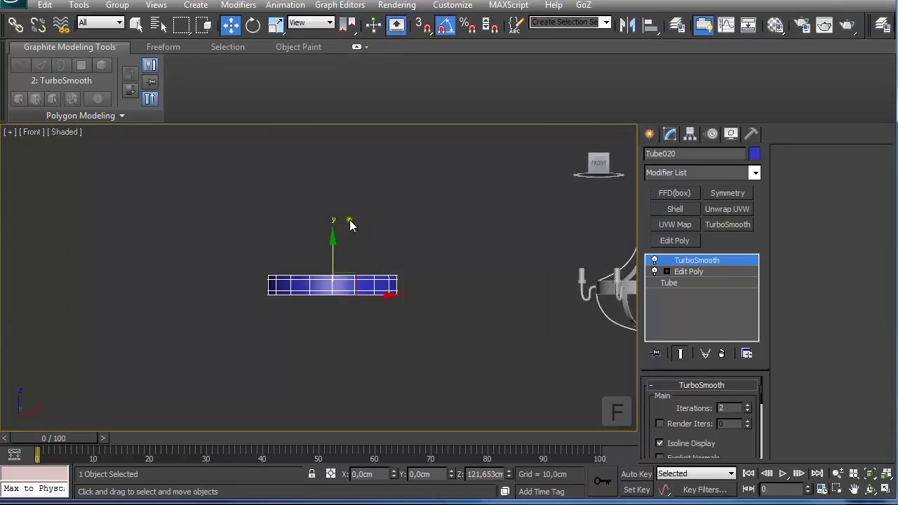
pyautogui.press('z')
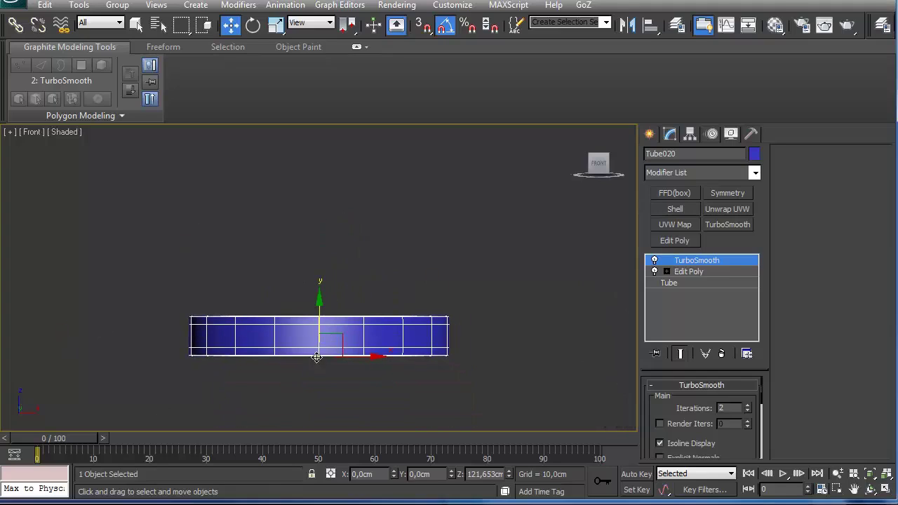
pyautogui.moveTo(324, 279); pyautogui.dragTo(361, 322, button='middle')
pyautogui.scroll(-2, 344, 295)
pyautogui.click(649, 134)
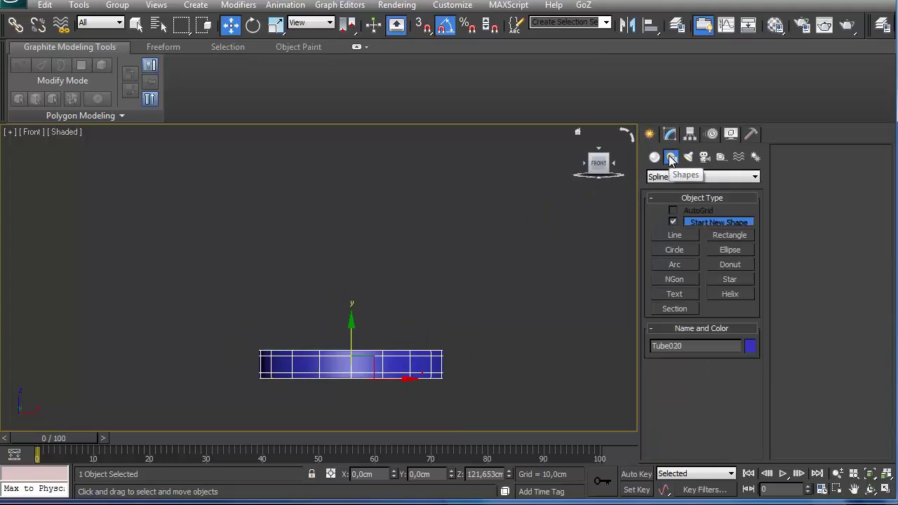
pyautogui.click(675, 236)
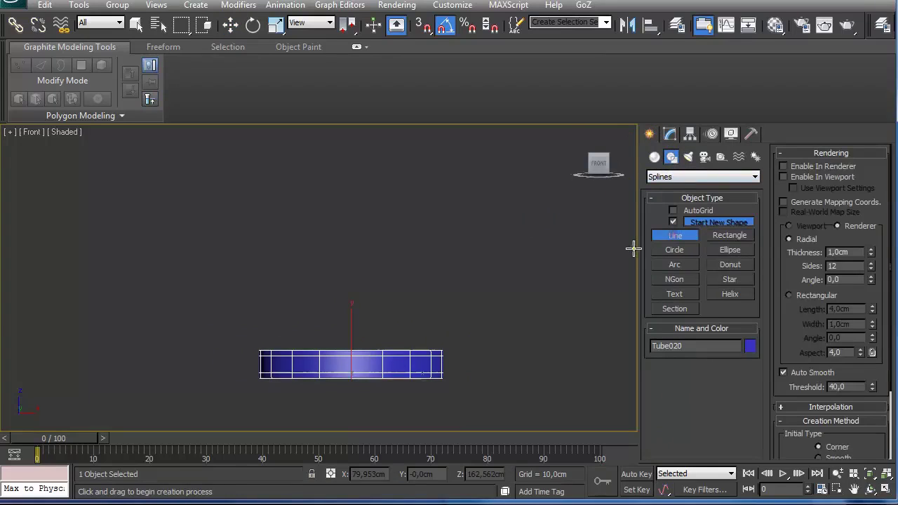
pyautogui.click(351, 197)
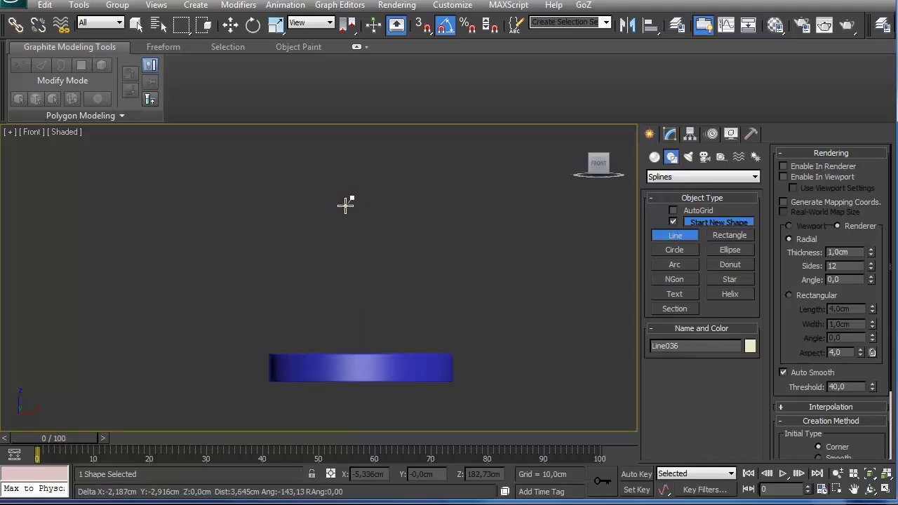
pyautogui.click(344, 205)
pyautogui.click(346, 220)
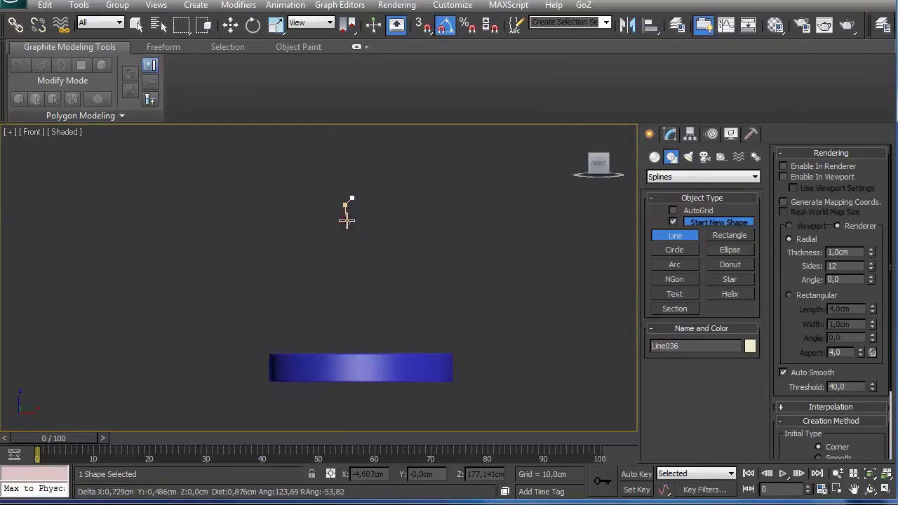
pyautogui.click(353, 227)
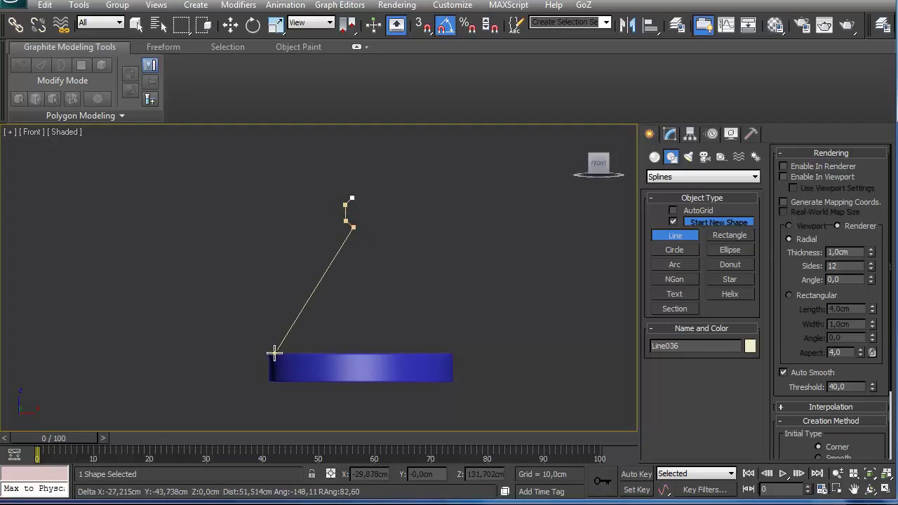
pyautogui.moveTo(274, 353); pyautogui.dragTo(206, 367)
pyautogui.rightClick(223, 363)
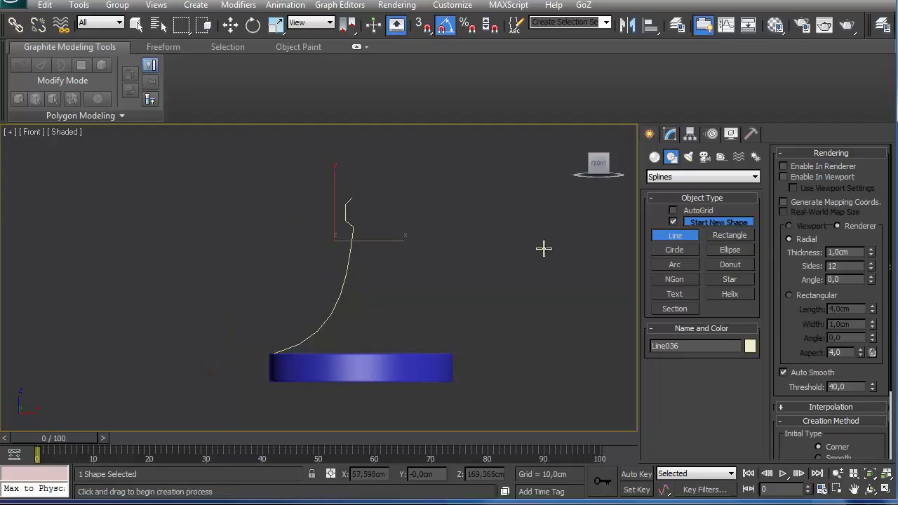
# Make the arm spline renderable and visible in the viewport with a rectangular cross-section 4 cm long and 1 cm wide
pyautogui.scroll(2, 381, 259)
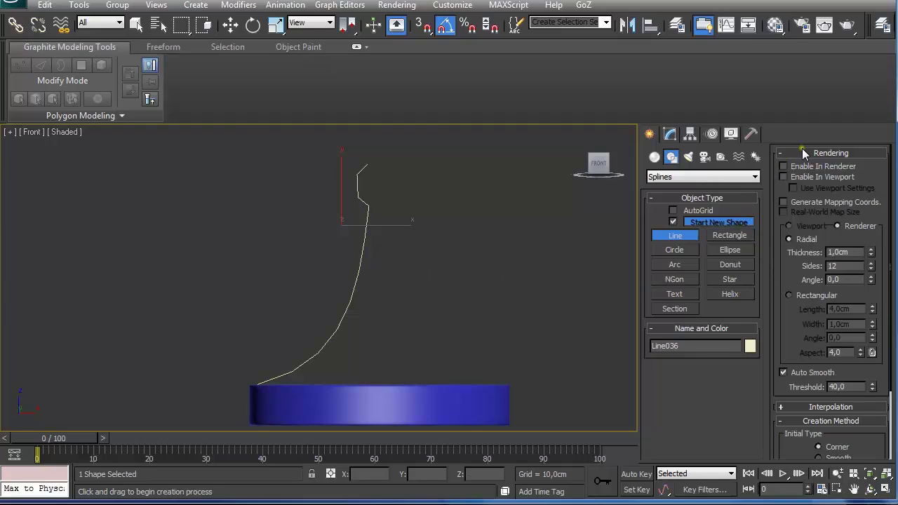
pyautogui.click(785, 166)
pyautogui.click(784, 176)
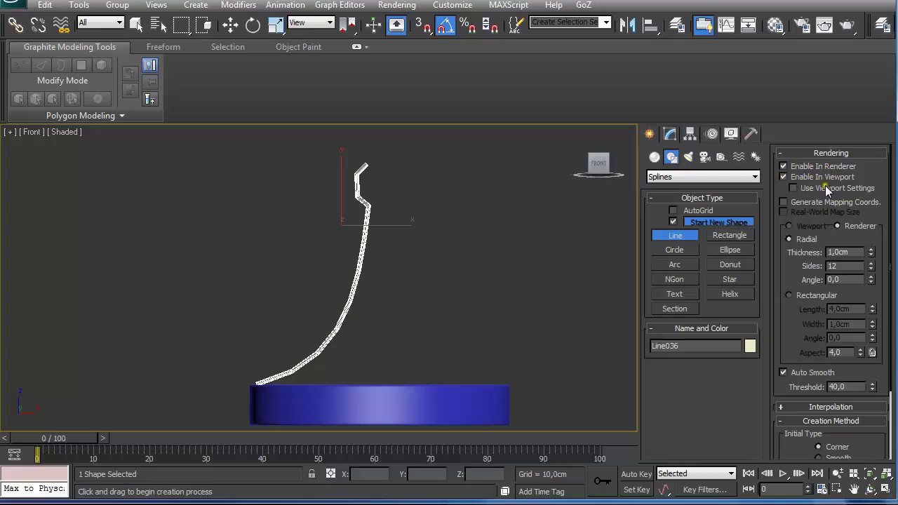
pyautogui.click(789, 296)
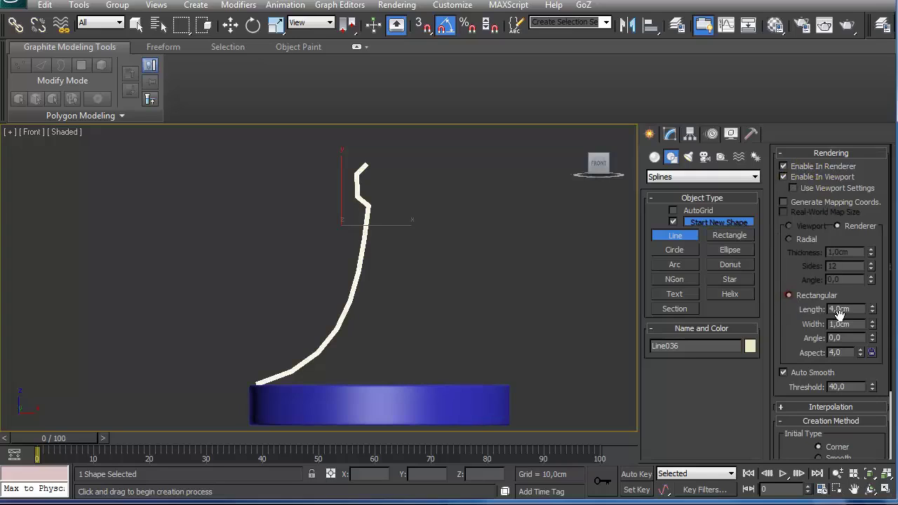
# Change the arm spline's object color to the ring's dark blue
pyautogui.click(750, 346)
pyautogui.click(505, 239)
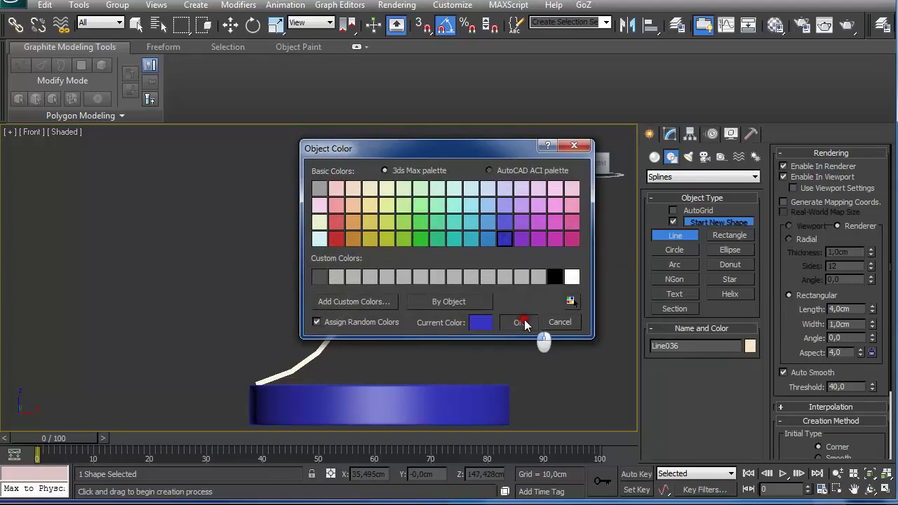
pyautogui.click(518, 322)
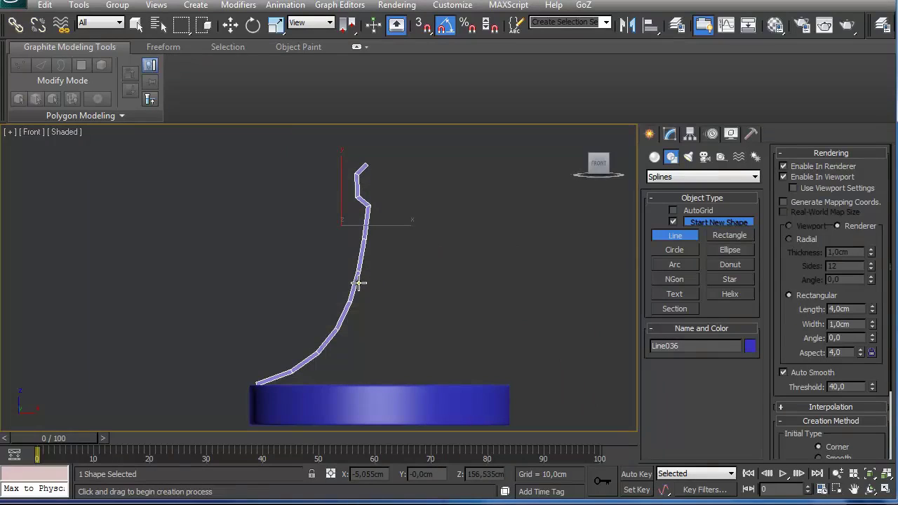
# Examine from above how the arm sits relative to the ring's center and the grid origin
pyautogui.keyDown('alt'); pyautogui.moveTo(356, 283); pyautogui.dragTo(387, 293, button='middle'); pyautogui.keyUp('alt')
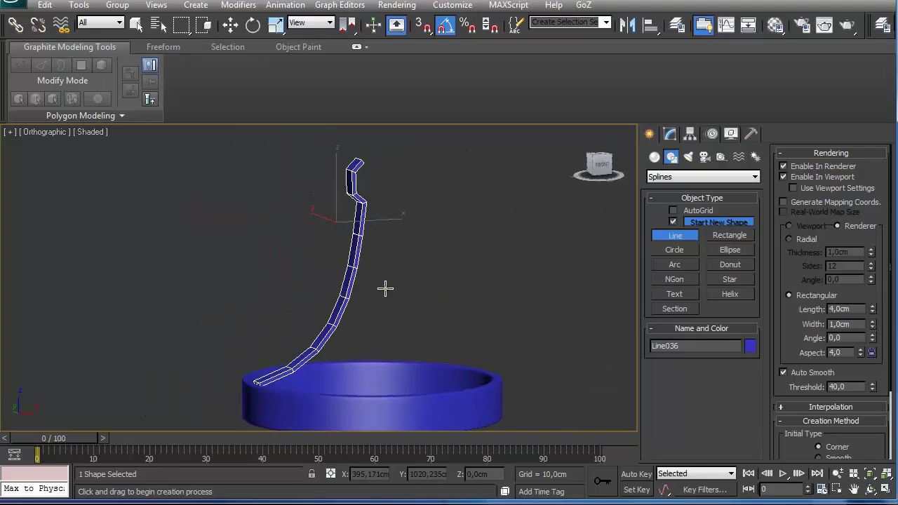
pyautogui.press('t')
pyautogui.press('z')
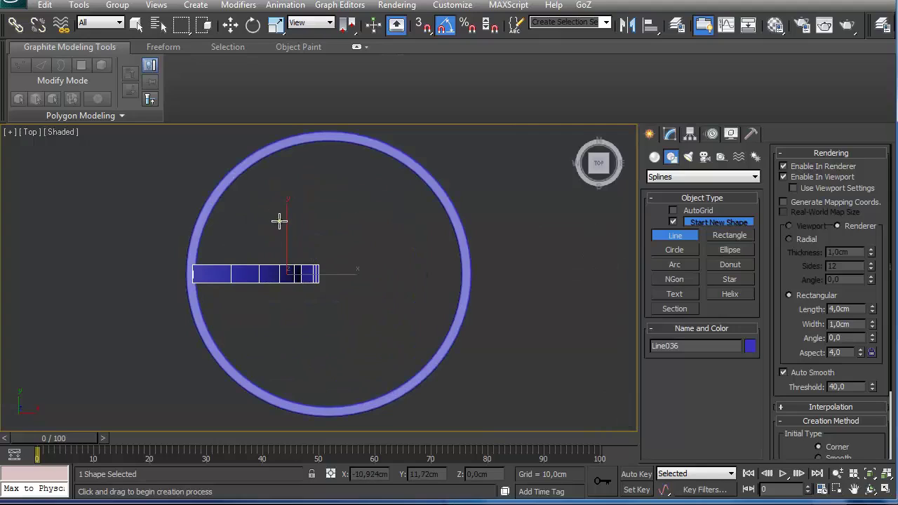
pyautogui.press('w')
pyautogui.click(203, 219)
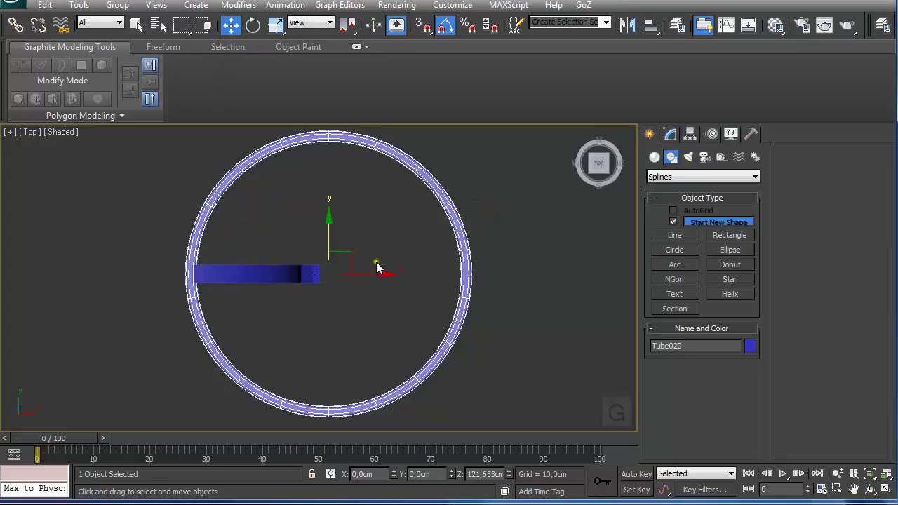
pyautogui.press('g')
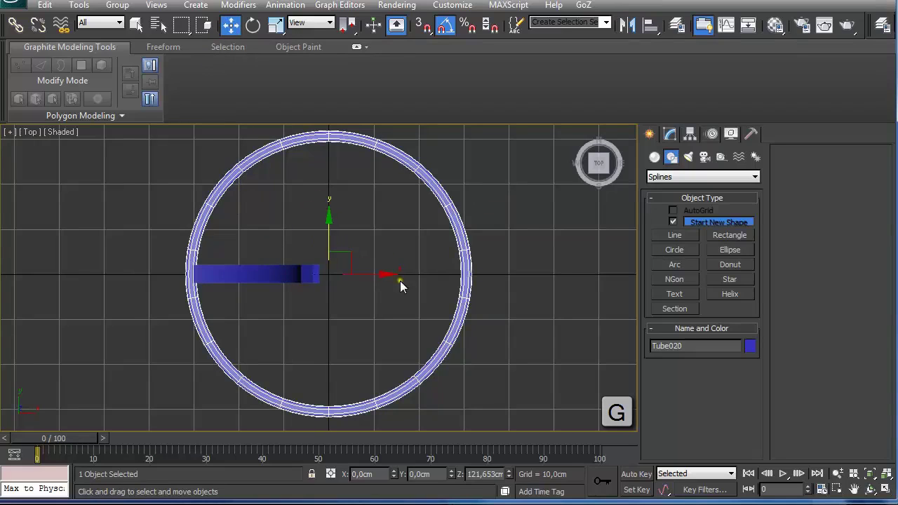
pyautogui.scroll(2, 332, 284)
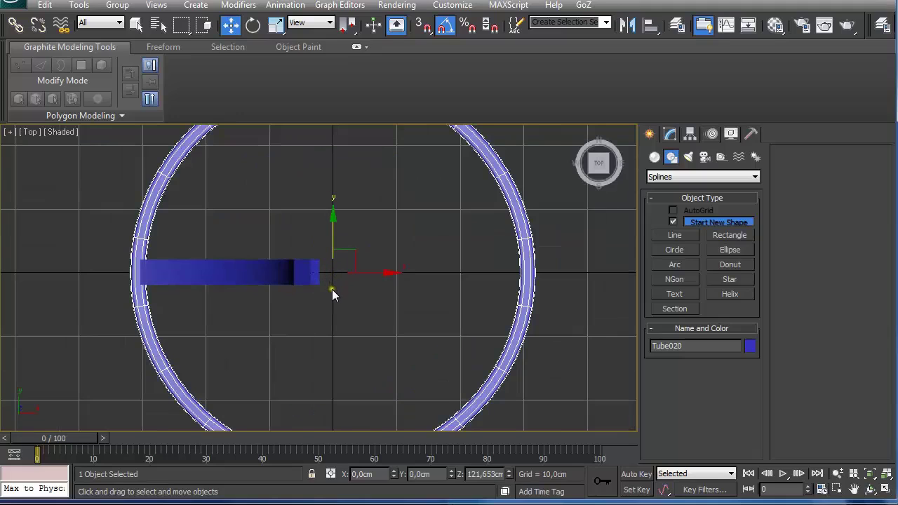
# Align only the arm's pivot to the ring's pivot point in X, Y and Z position
pyautogui.click(266, 273)
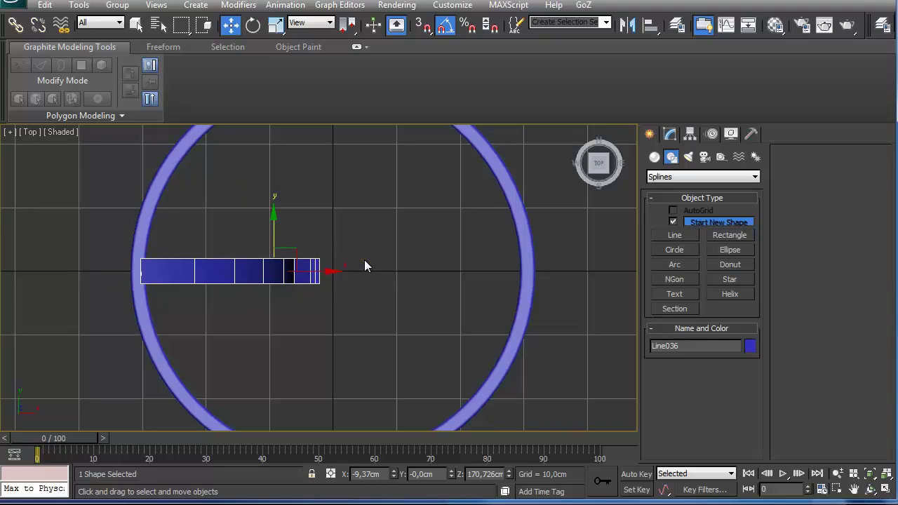
pyautogui.press('f')
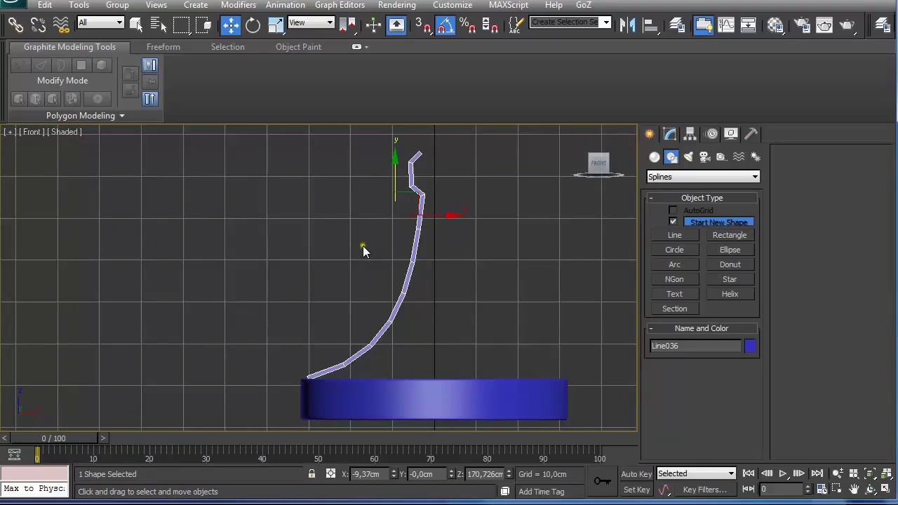
pyautogui.scroll(-5, 369, 250)
pyautogui.scroll(4, 460, 269)
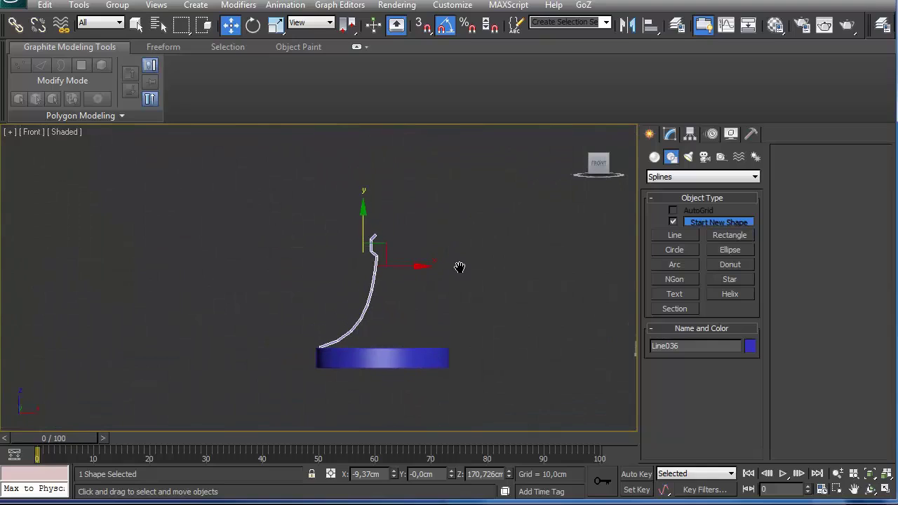
pyautogui.click(691, 135)
pyautogui.click(714, 224)
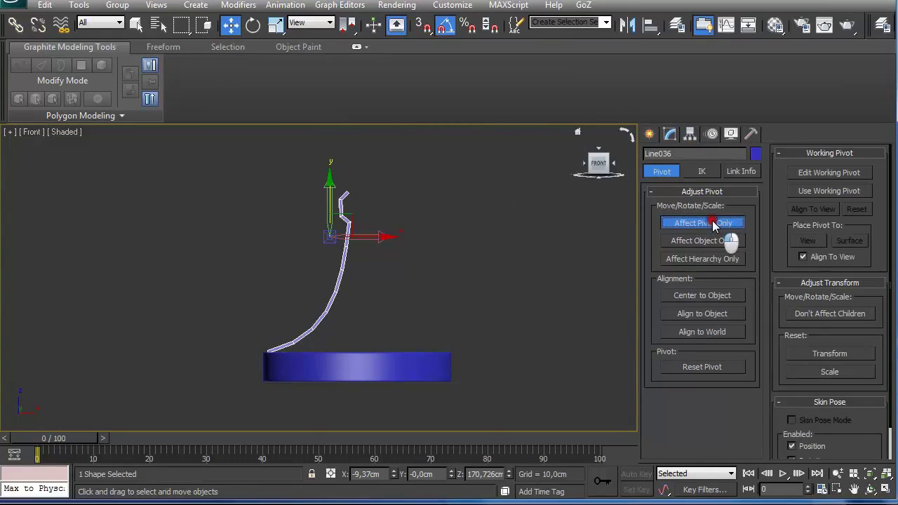
pyautogui.hotkey('alt', 'a')
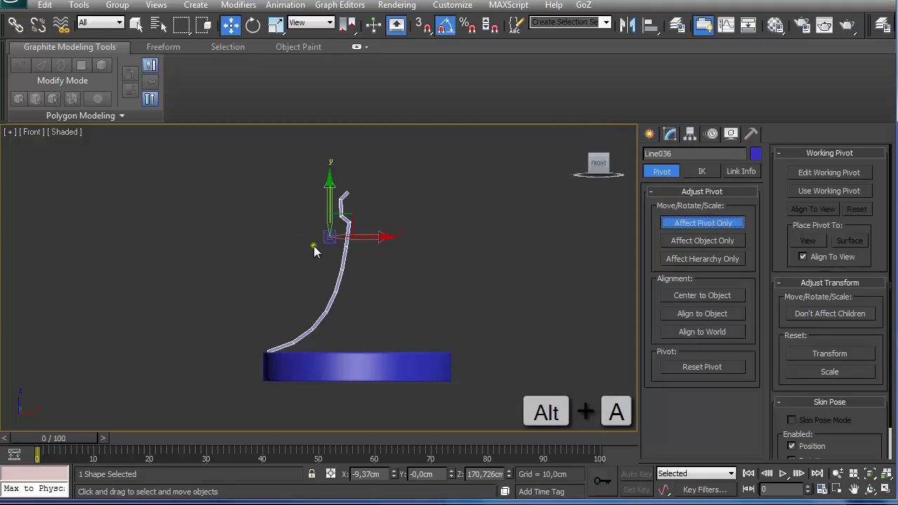
pyautogui.click(389, 363)
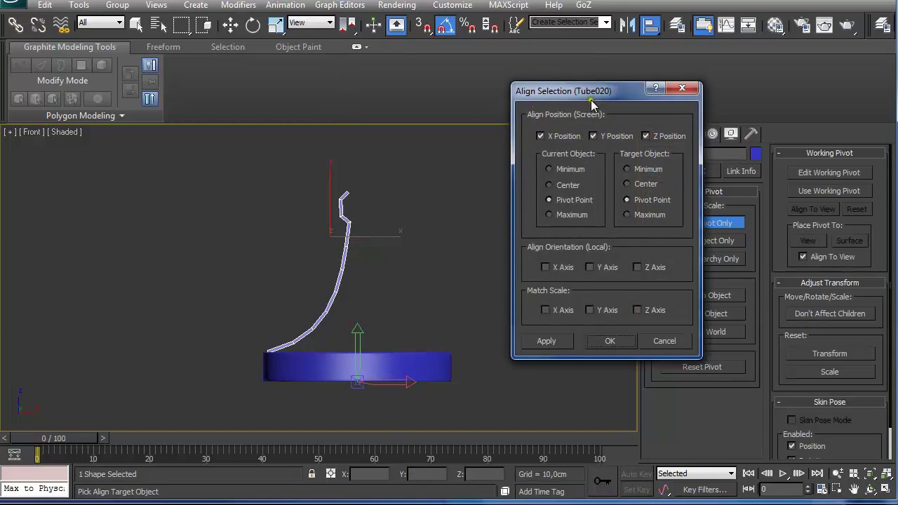
pyautogui.moveTo(587, 90); pyautogui.dragTo(511, 75)
pyautogui.click(532, 326)
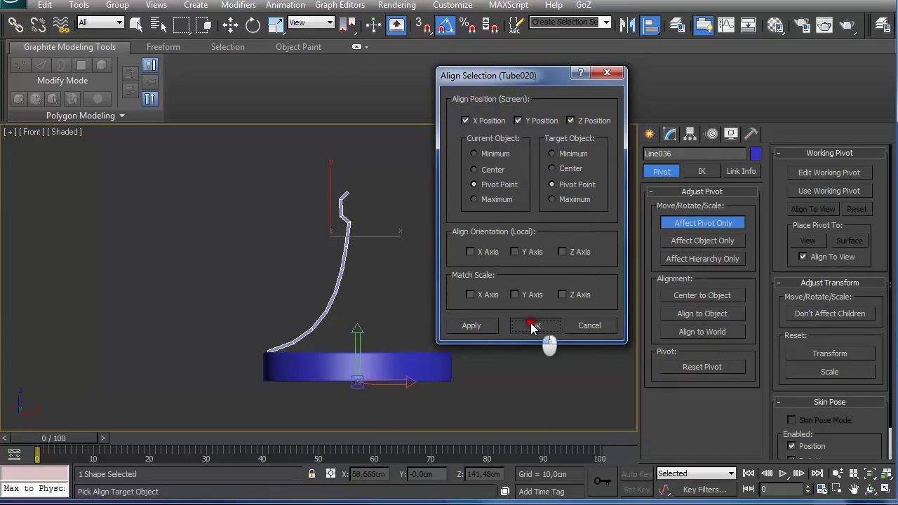
pyautogui.click(697, 224)
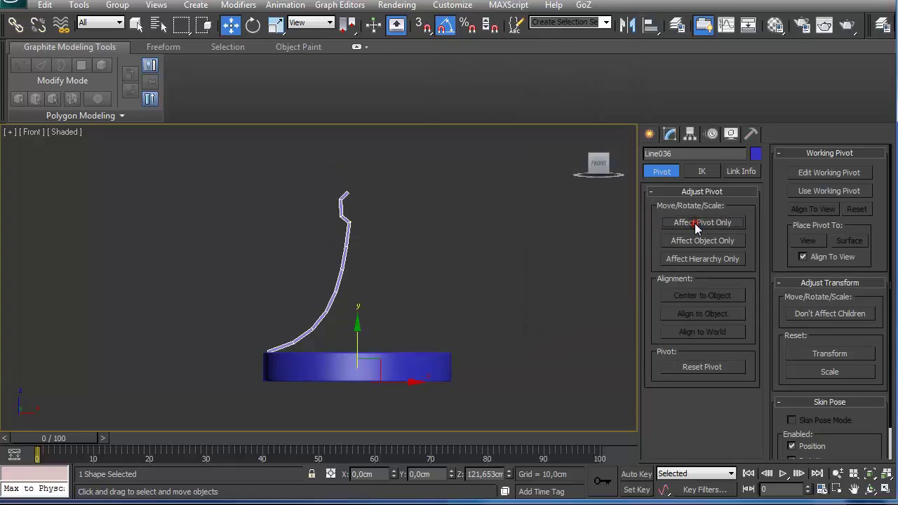
# Array the arm around the ring as 6 instances rotated a total of 360 degrees about Y, previewing the result before accepting
pyautogui.click(79, 5)
pyautogui.click(129, 218)
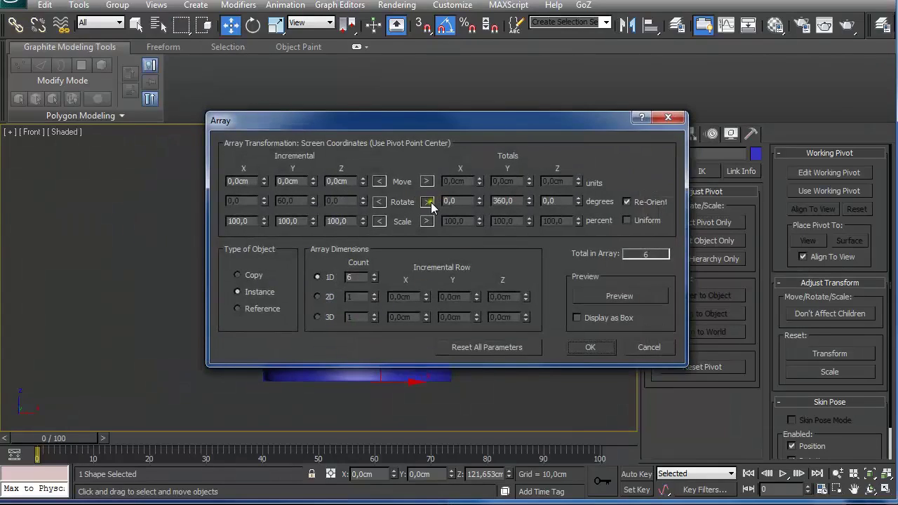
pyautogui.click(428, 202)
pyautogui.moveTo(435, 129); pyautogui.dragTo(596, 62)
pyautogui.click(772, 229)
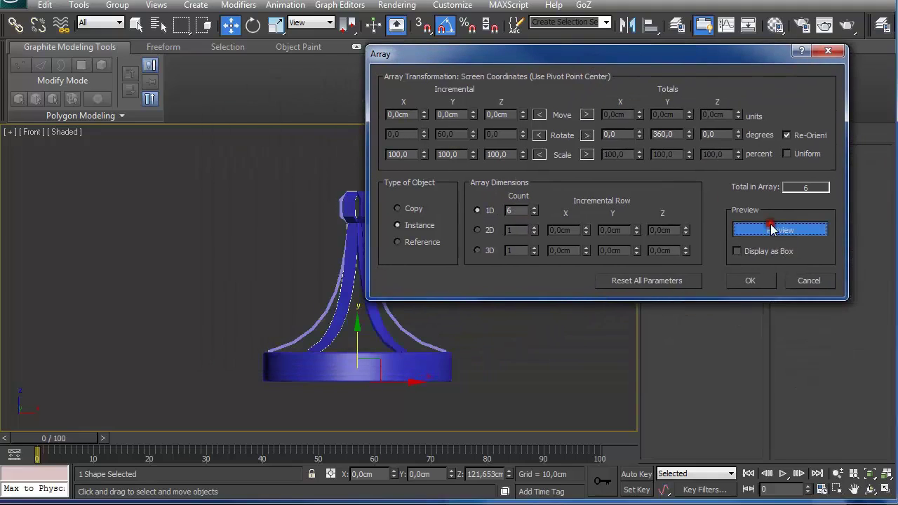
pyautogui.click(761, 280)
# Examine from several angles and from the front how the arrayed arms meet at their upper ends
pyautogui.keyDown('alt'); pyautogui.moveTo(429, 288); pyautogui.dragTo(416, 258, button='middle'); pyautogui.keyUp('alt')
pyautogui.scroll(8, 416, 257)
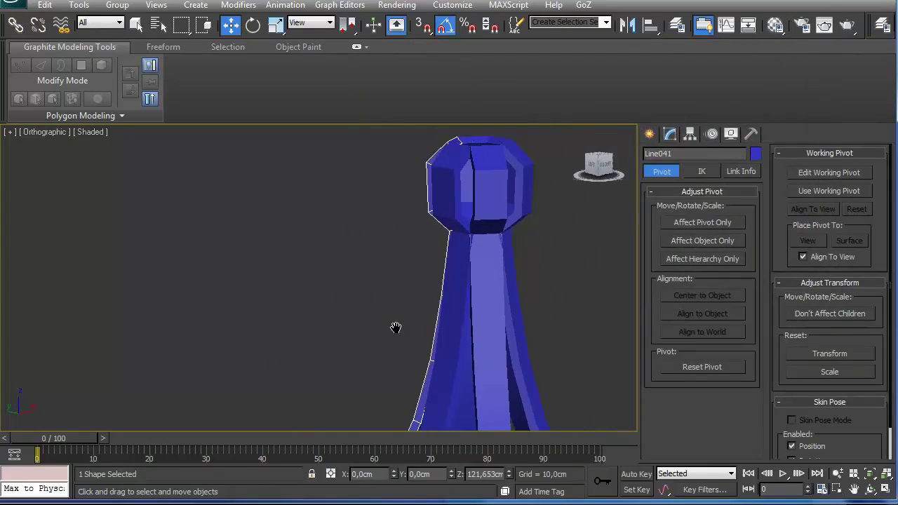
pyautogui.keyDown('alt'); pyautogui.moveTo(431, 290); pyautogui.dragTo(457, 302, button='middle'); pyautogui.keyUp('alt')
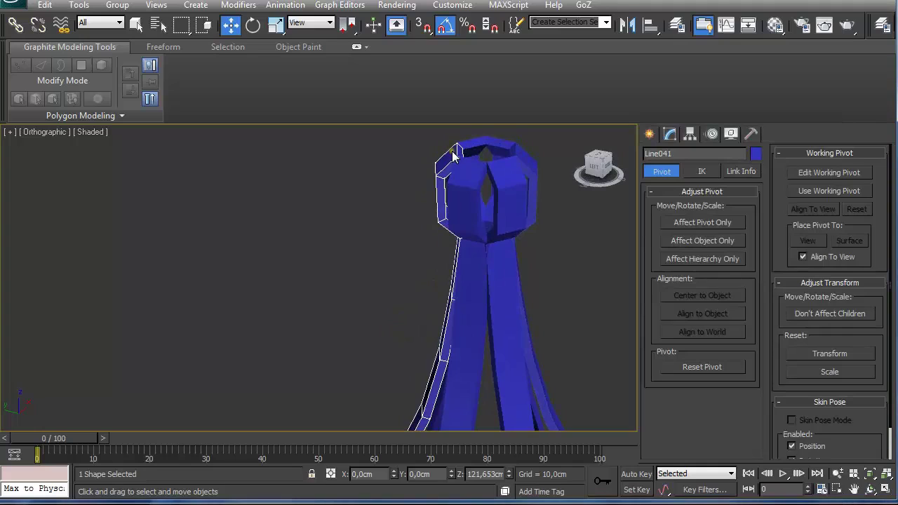
pyautogui.keyDown('alt'); pyautogui.moveTo(453, 153); pyautogui.dragTo(412, 174, button='middle'); pyautogui.keyUp('alt')
pyautogui.keyDown('alt'); pyautogui.moveTo(431, 278); pyautogui.dragTo(472, 267, button='middle'); pyautogui.keyUp('alt')
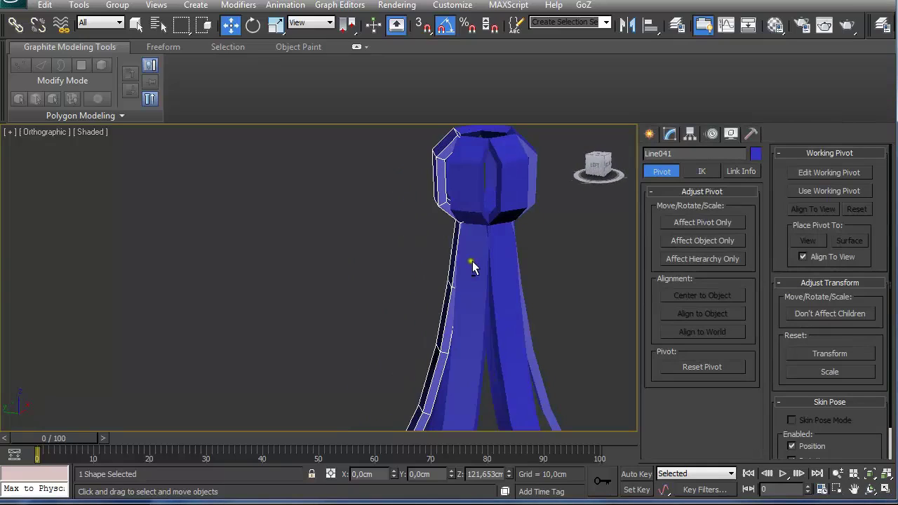
pyautogui.press('f')
pyautogui.press('z')
pyautogui.moveTo(293, 232); pyautogui.dragTo(278, 306, button='middle')
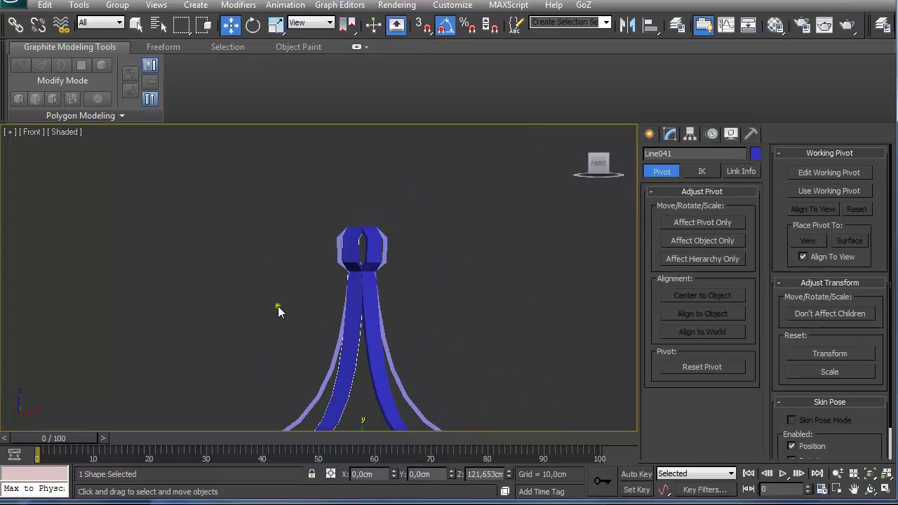
# Move the four uppermost vertices of the original arm's spline outward along X by about 1.7 cm
pyautogui.click(337, 247)
pyautogui.scroll(3, 344, 253)
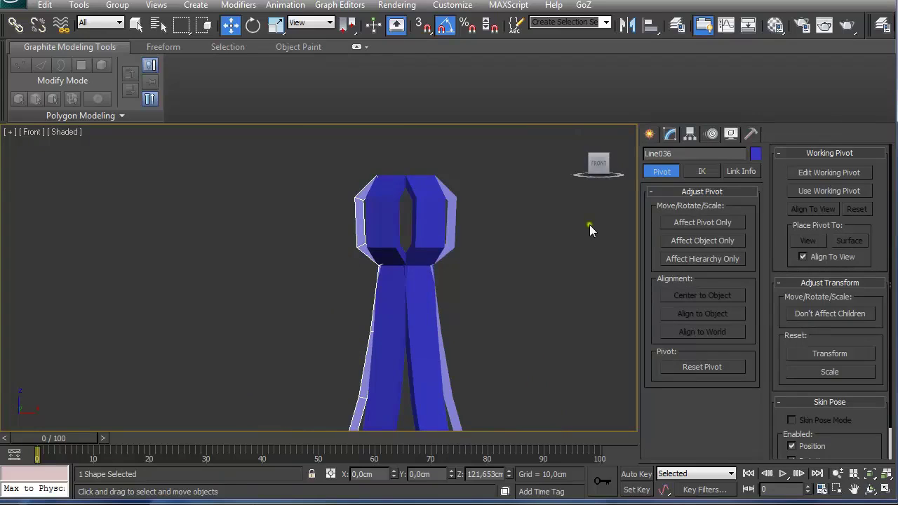
pyautogui.click(669, 134)
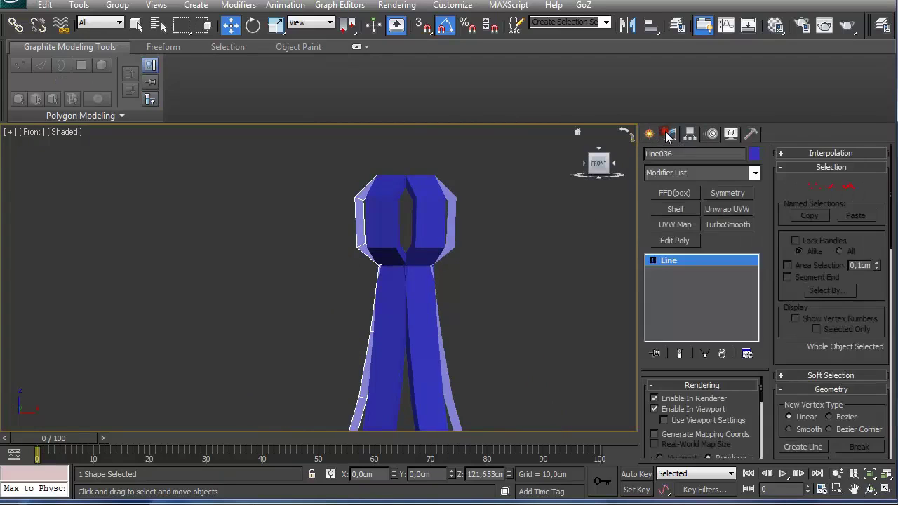
pyautogui.click(651, 261)
pyautogui.click(673, 272)
pyautogui.scroll(-2, 487, 257)
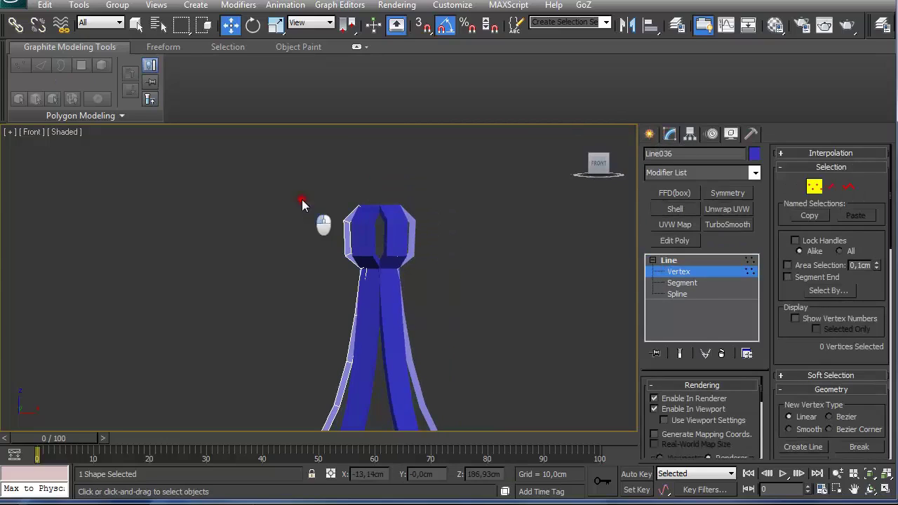
pyautogui.moveTo(302, 204); pyautogui.dragTo(395, 304)
pyautogui.moveTo(421, 207); pyautogui.dragTo(398, 213)
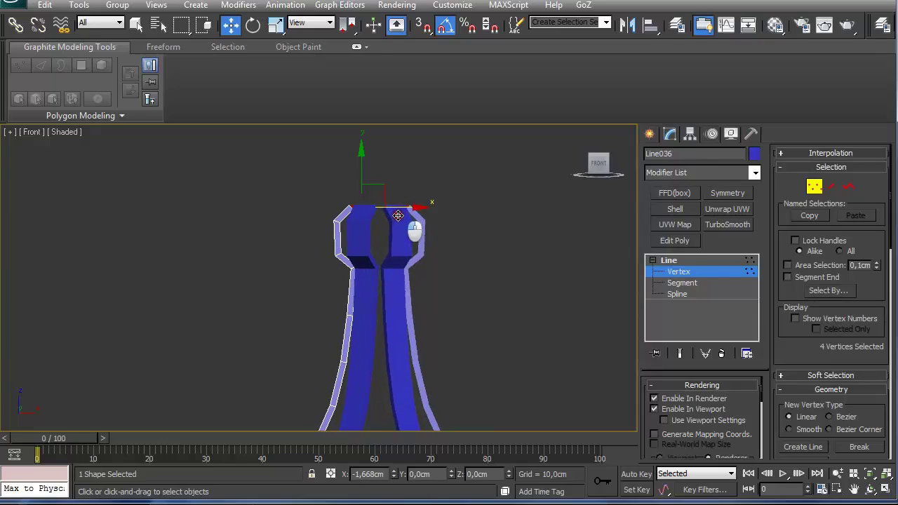
pyautogui.keyDown('alt'); pyautogui.moveTo(398, 213); pyautogui.dragTo(349, 203, button='middle'); pyautogui.keyUp('alt')
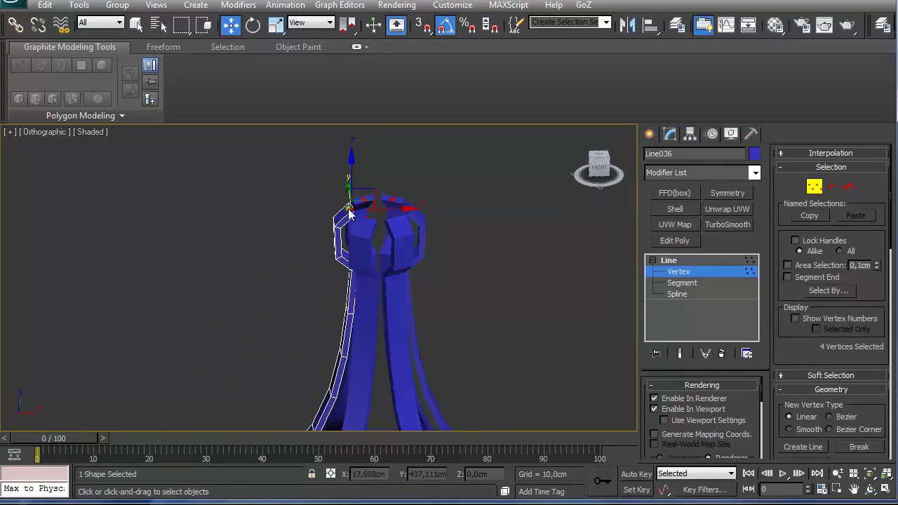
pyautogui.moveTo(329, 194); pyautogui.dragTo(363, 235)
pyautogui.keyDown('alt'); pyautogui.moveTo(383, 209); pyautogui.dragTo(408, 274, button='middle'); pyautogui.keyUp('alt')
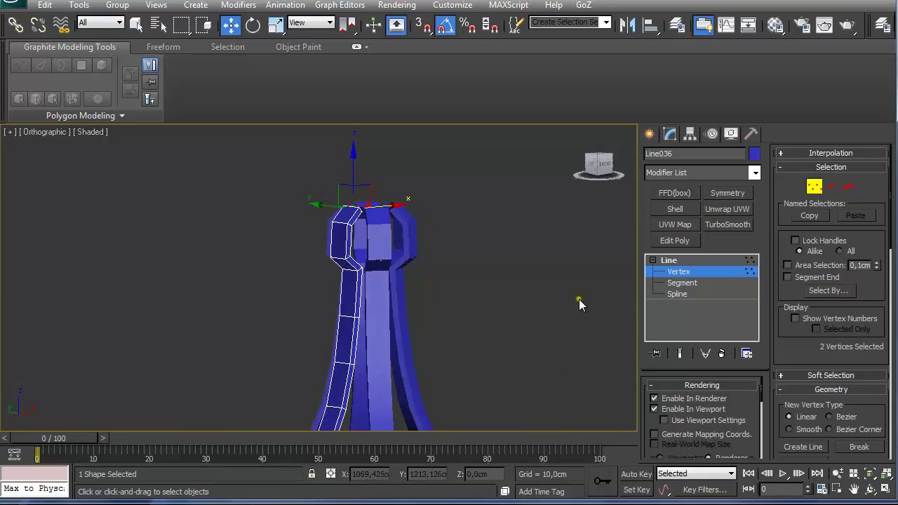
pyautogui.click(679, 272)
# Add an Edit Poly modifier to the arm and select the ring of crosswise edges along its wide face
pyautogui.click(667, 241)
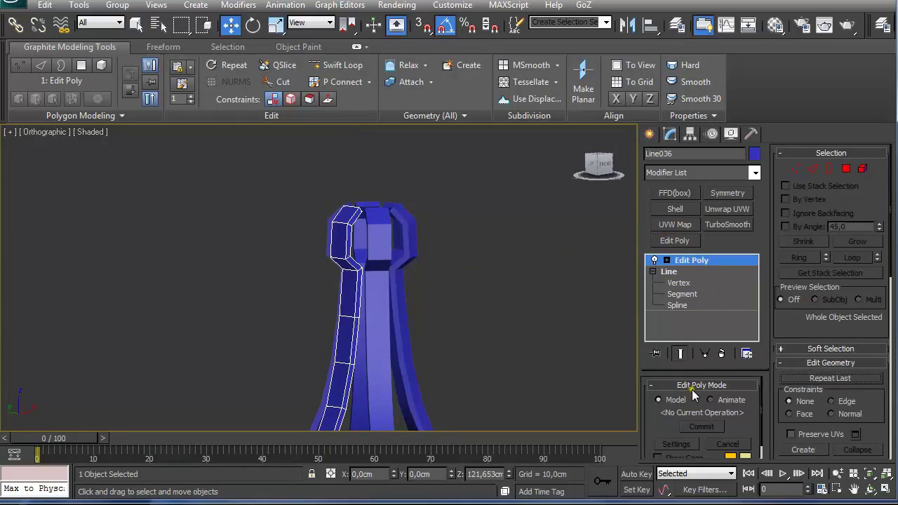
pyautogui.press('2')
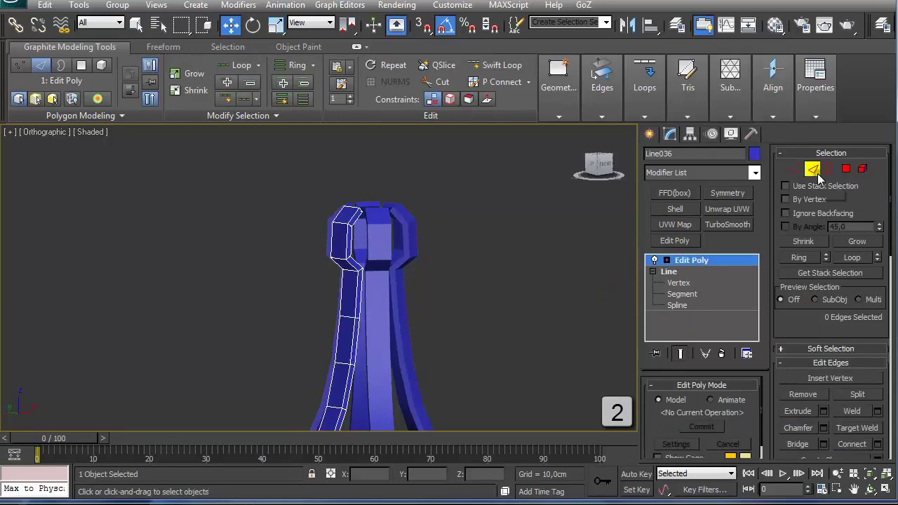
pyautogui.scroll(3, 365, 280)
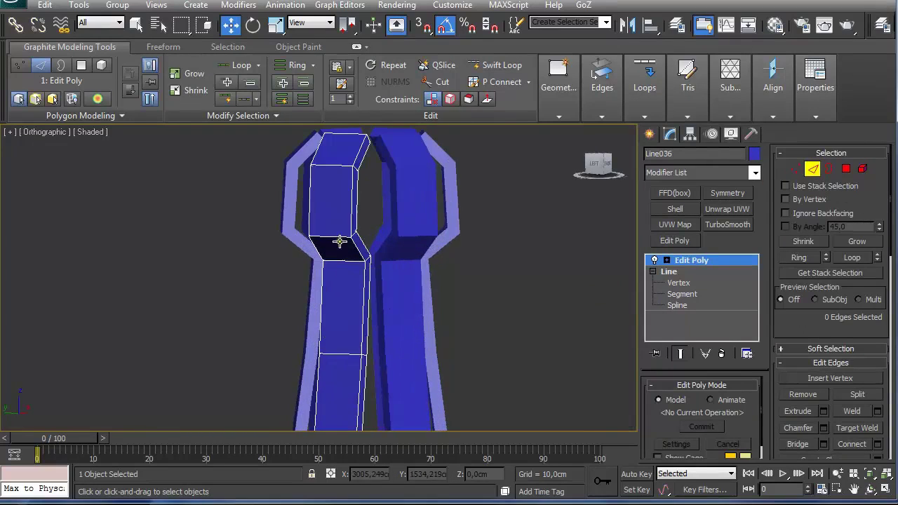
pyautogui.click(338, 237)
pyautogui.click(331, 236)
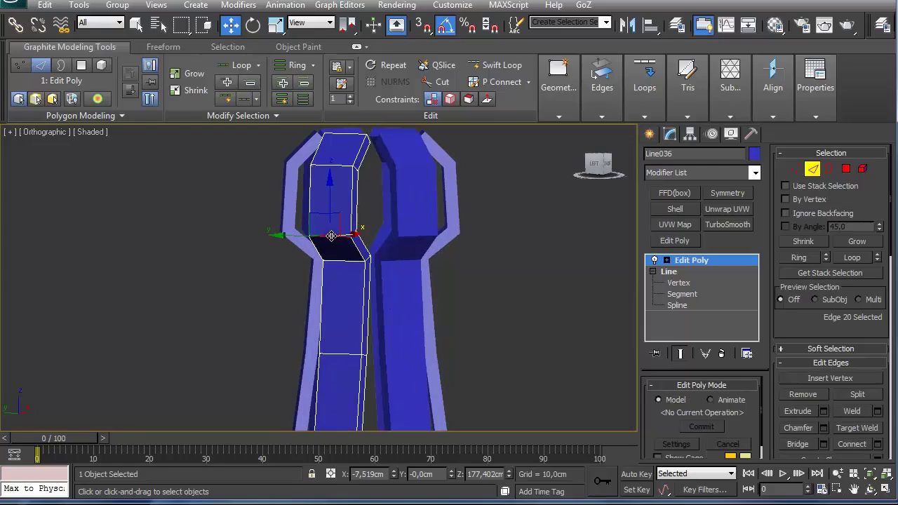
pyautogui.press('q')
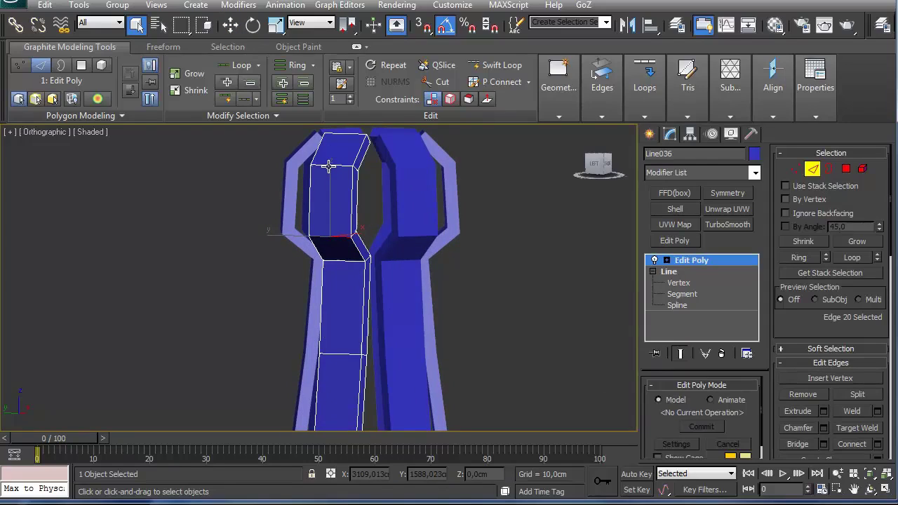
pyautogui.hotkey('alt', 'r')
# Connect the selected crosswise edges with 2 segments and a pinch of 68
pyautogui.scroll(-2, 328, 165)
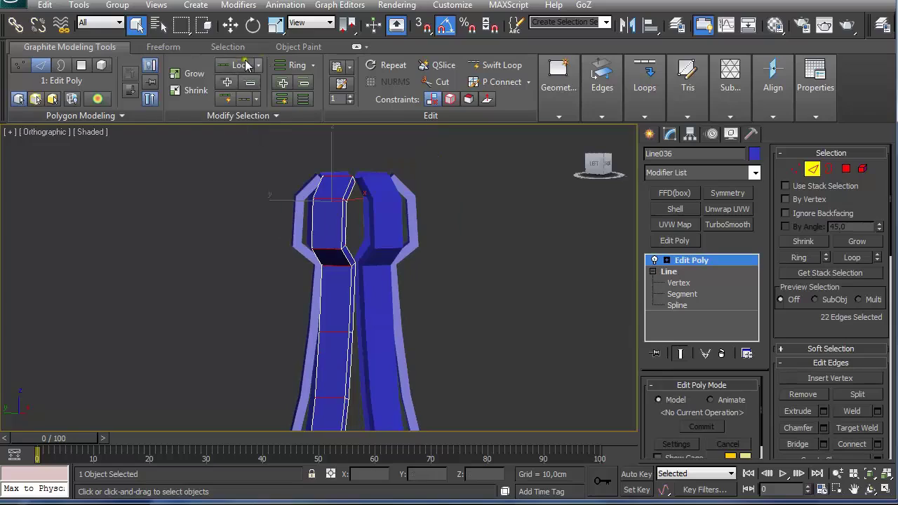
pyautogui.moveTo(643, 118)
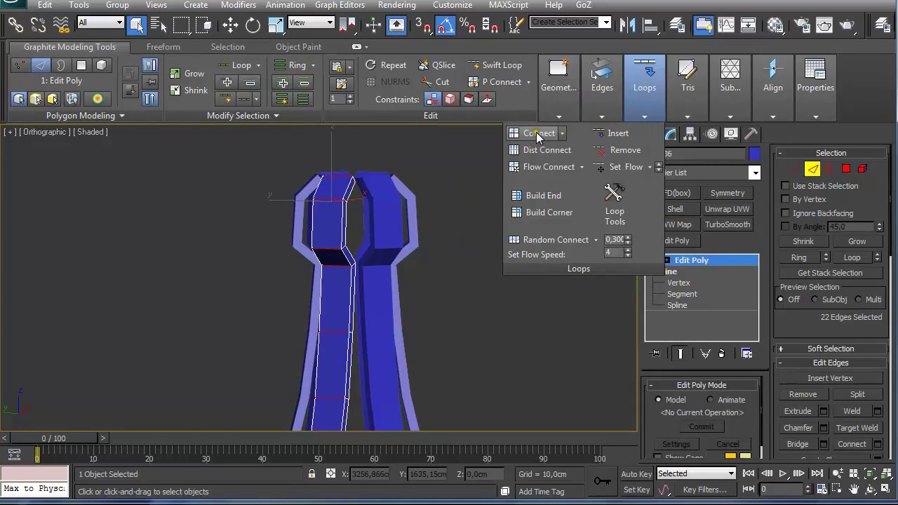
pyautogui.keyDown('shift'); pyautogui.click(536, 133); pyautogui.keyUp('shift')
pyautogui.click(437, 171)
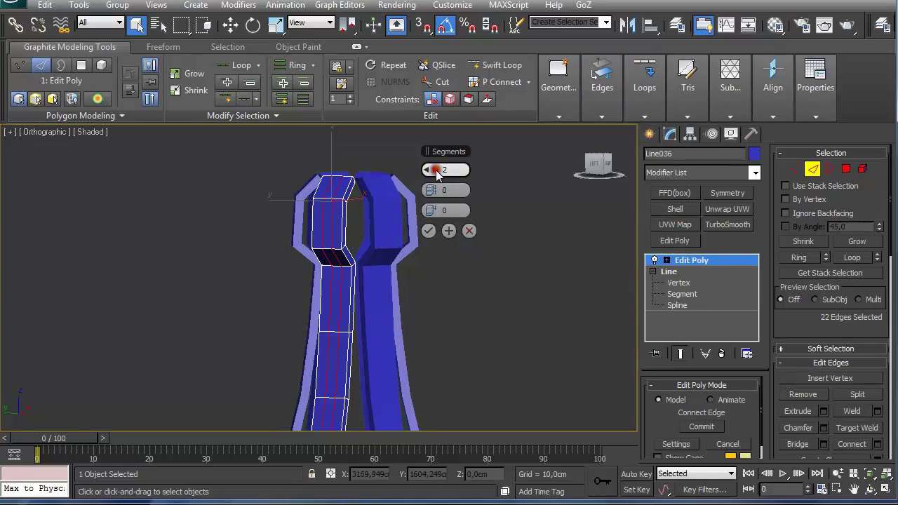
pyautogui.moveTo(433, 190); pyautogui.dragTo(635, 200)
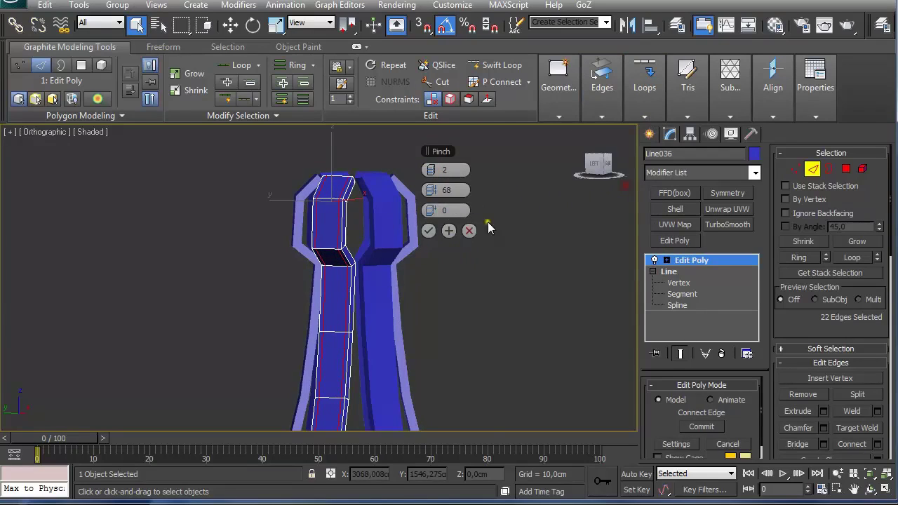
pyautogui.click(429, 230)
# Select the ring of short edges along the arm's narrow side and connect them, lowering the pinch
pyautogui.scroll(5, 425, 238)
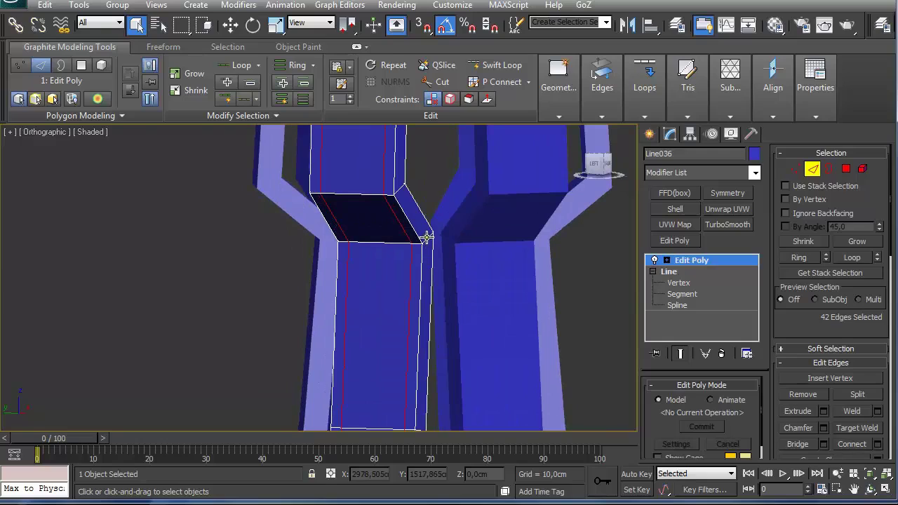
pyautogui.click(426, 238)
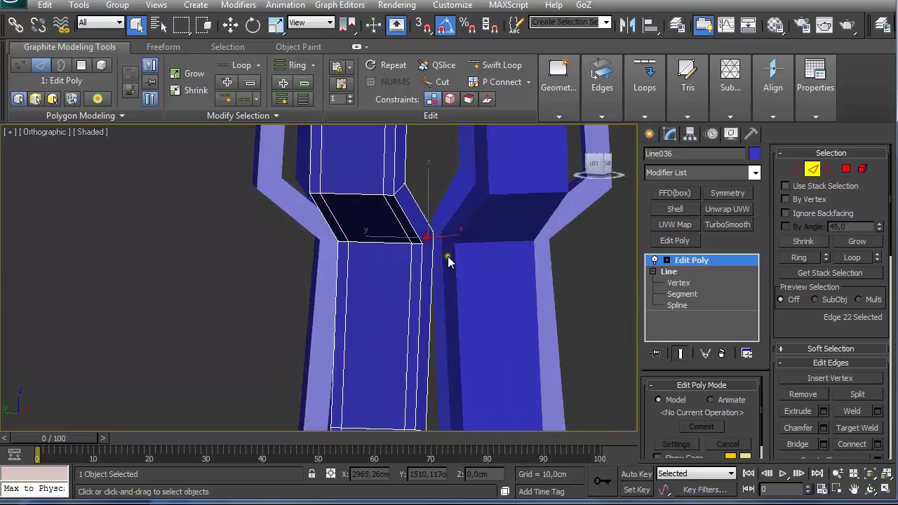
pyautogui.click(296, 65)
pyautogui.click(644, 114)
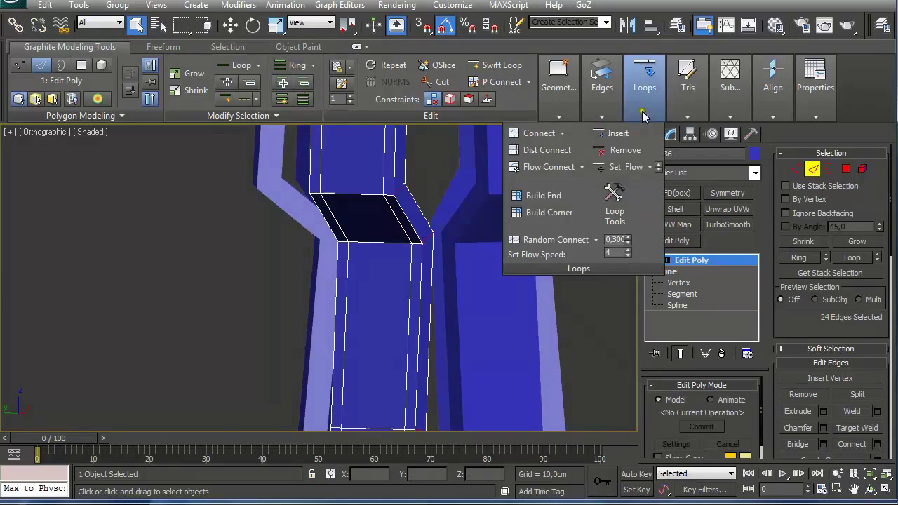
pyautogui.click(551, 141)
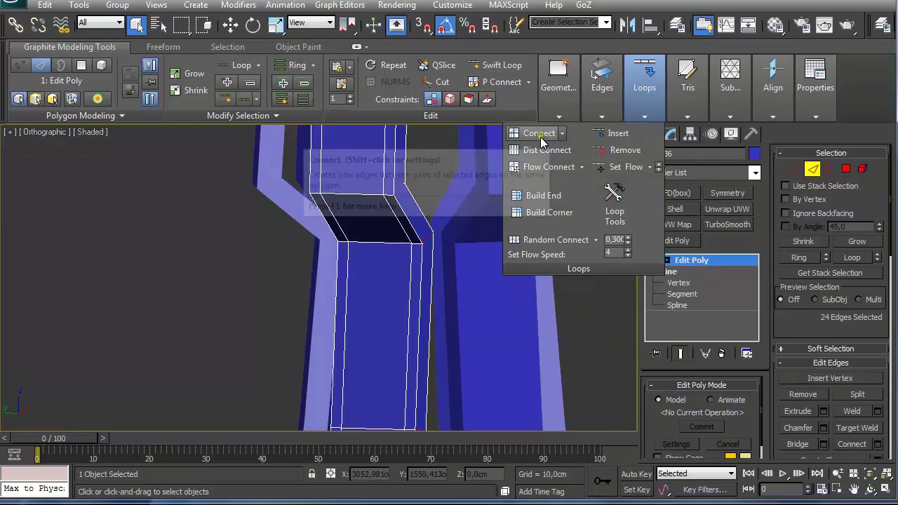
pyautogui.moveTo(427, 190); pyautogui.dragTo(356, 186)
pyautogui.click(429, 231)
# Add supporting edge loops close to the arm's upper and lower ends with Swift Loop
pyautogui.moveTo(416, 173); pyautogui.dragTo(417, 342, button='middle')
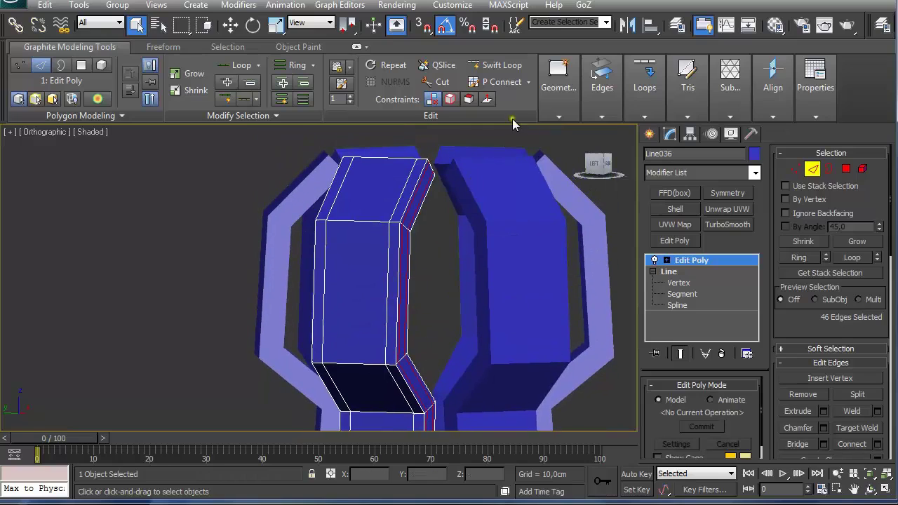
pyautogui.click(496, 66)
pyautogui.click(425, 173)
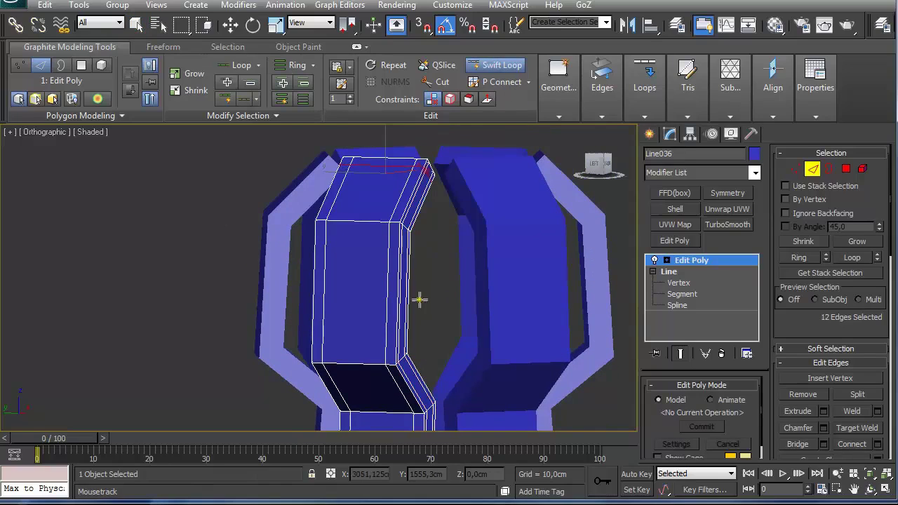
pyautogui.moveTo(419, 300); pyautogui.dragTo(409, 173, button='middle')
pyautogui.scroll(-4, 403, 187)
pyautogui.moveTo(348, 414); pyautogui.dragTo(372, 232, button='middle')
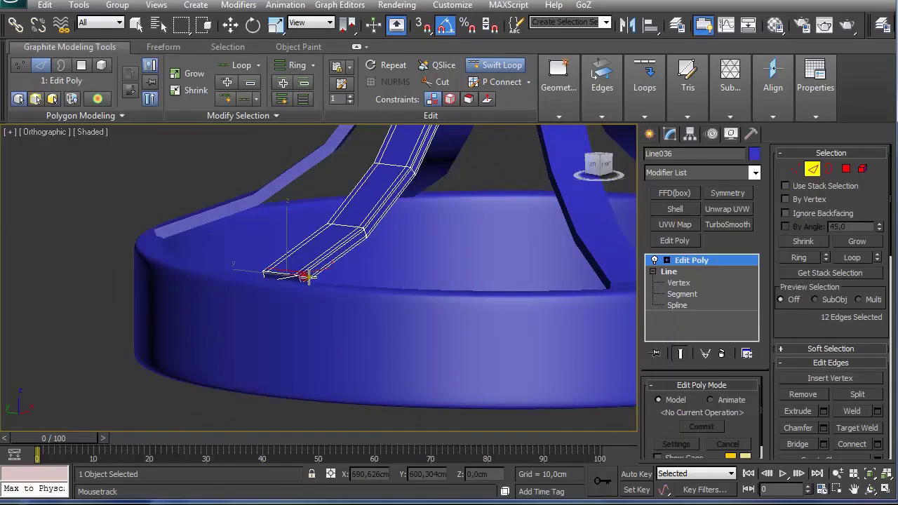
pyautogui.press('w')
# Apply TurboSmooth to the arm with 2 iterations and isoline display enabled
pyautogui.click(728, 224)
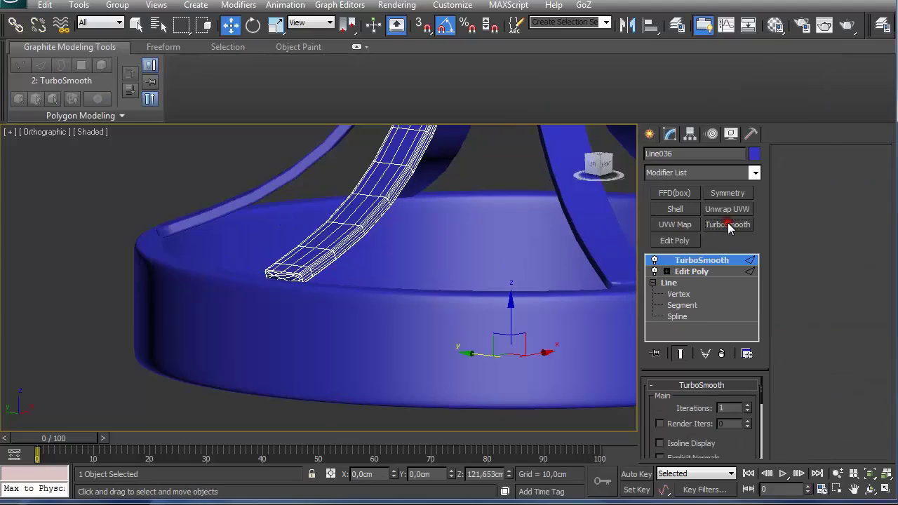
pyautogui.click(749, 407)
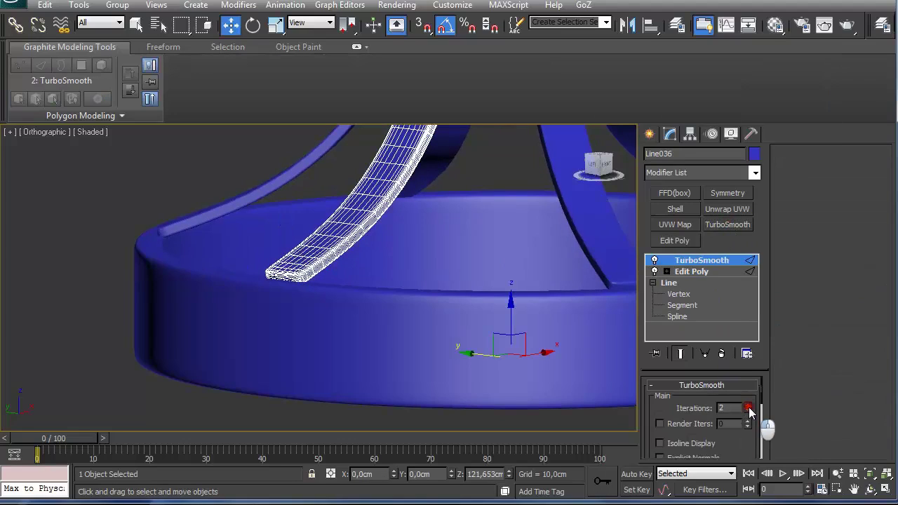
pyautogui.click(660, 443)
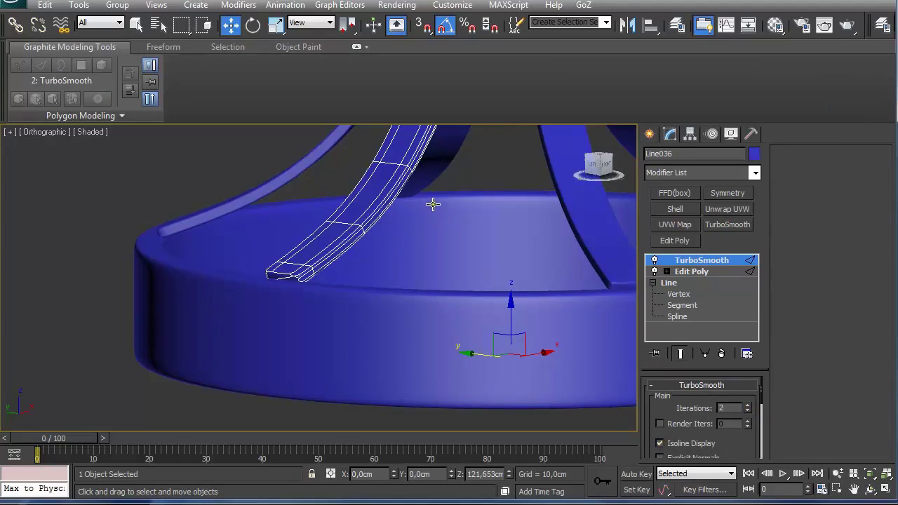
# Examine the smoothed arms around their curved upper ends, checking individual instances and the original arm
pyautogui.scroll(-5, 433, 204)
pyautogui.keyDown('alt'); pyautogui.moveTo(433, 204); pyautogui.dragTo(413, 260, button='middle'); pyautogui.keyUp('alt')
pyautogui.scroll(4, 433, 234)
pyautogui.moveTo(433, 190); pyautogui.dragTo(400, 323, button='middle')
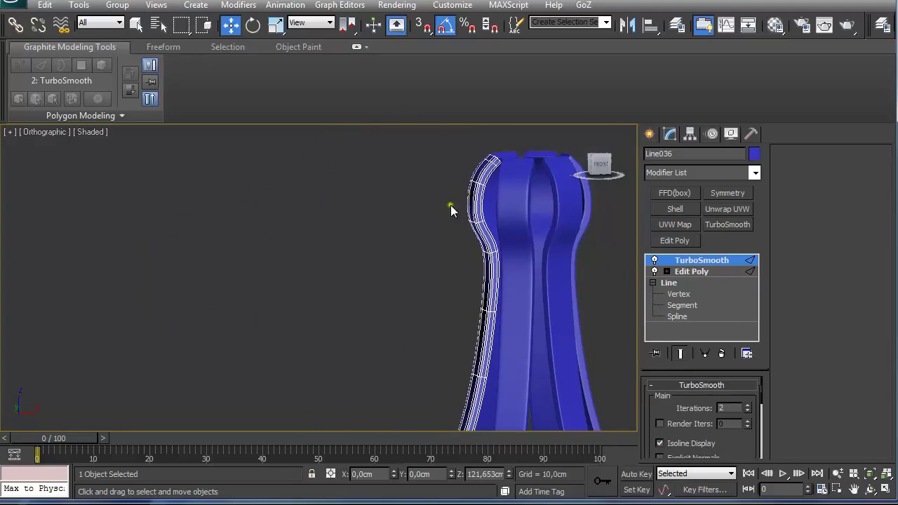
pyautogui.moveTo(450, 205)
pyautogui.keyDown('alt'); pyautogui.mouseDown(button='middle')
pyautogui.moveTo(515, 201)
pyautogui.moveTo(450, 202)
pyautogui.mouseUp(button='middle'); pyautogui.keyUp('alt')
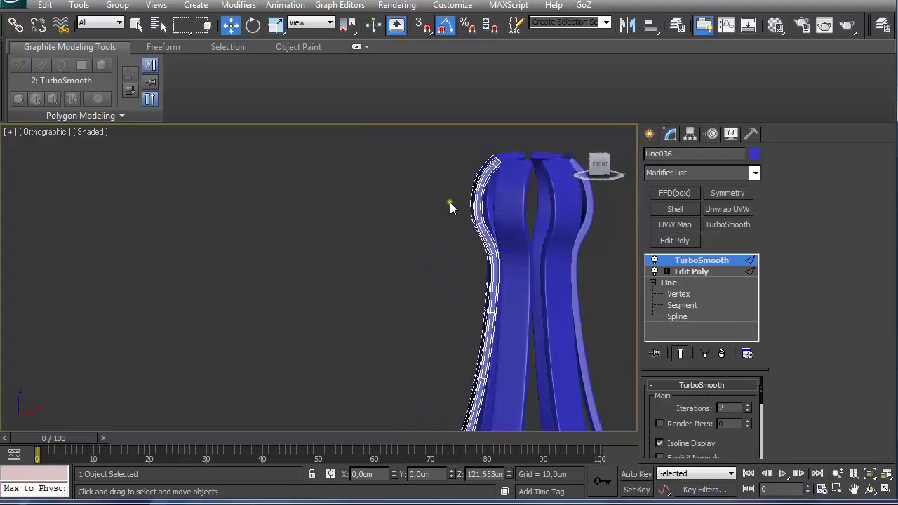
pyautogui.click(507, 211)
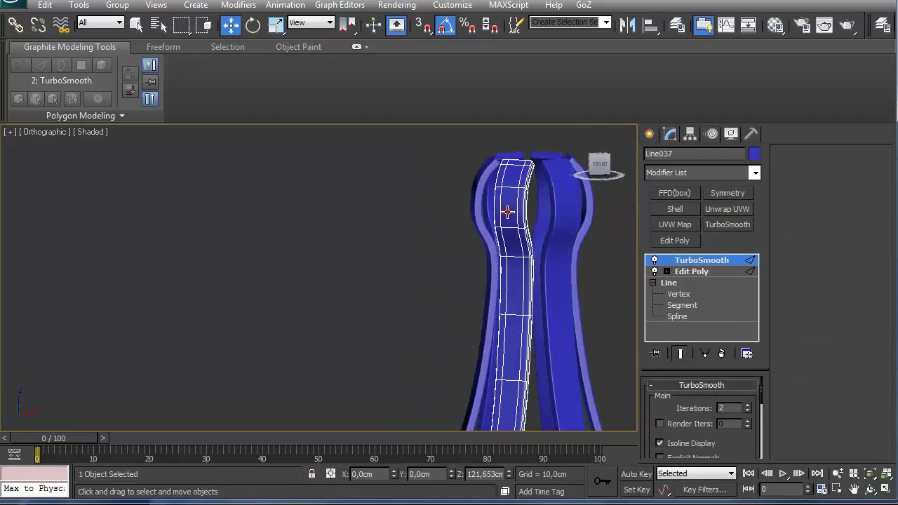
pyautogui.click(566, 205)
pyautogui.click(476, 198)
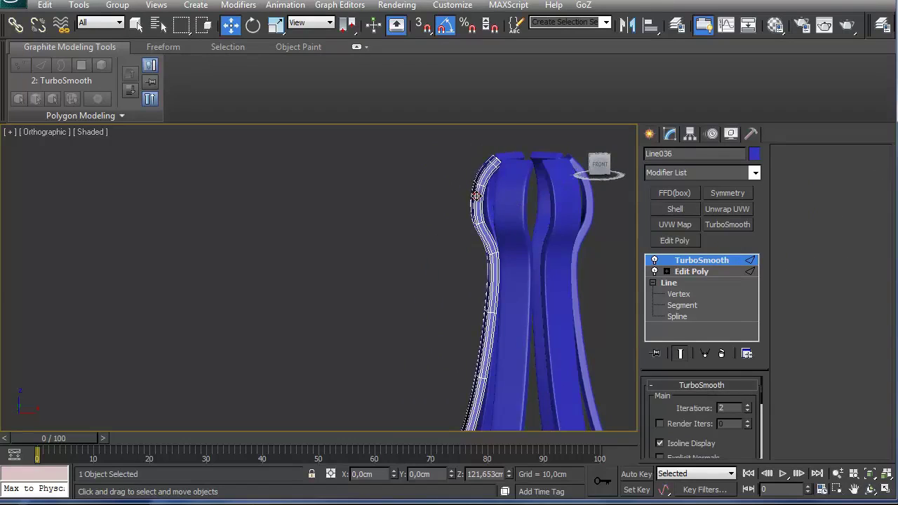
# Lower the arm spline's bottom vertex about 1.2 cm to seat it on the ring, keeping the smoothed result active
pyautogui.keyDown('alt'); pyautogui.moveTo(421, 279); pyautogui.dragTo(467, 257, button='middle'); pyautogui.keyUp('alt')
pyautogui.scroll(-3, 512, 228)
pyautogui.moveTo(465, 298); pyautogui.dragTo(421, 146, button='middle')
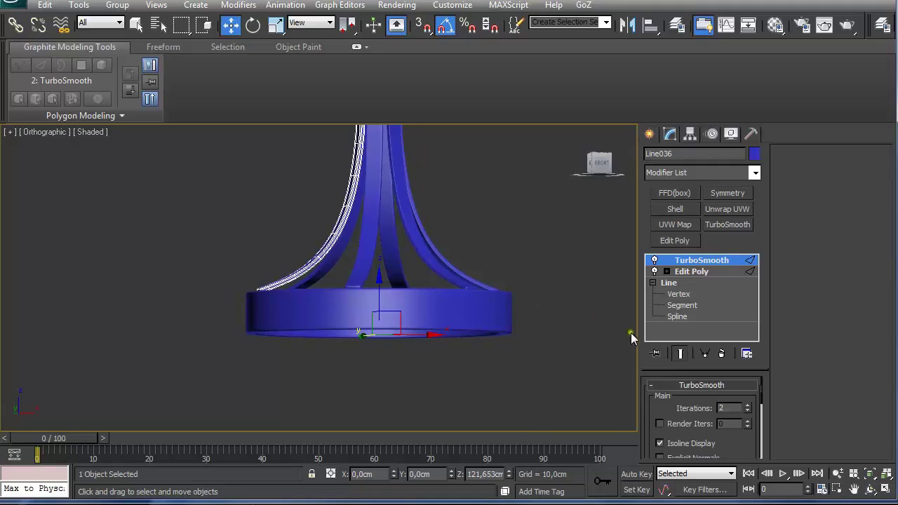
pyautogui.click(678, 315)
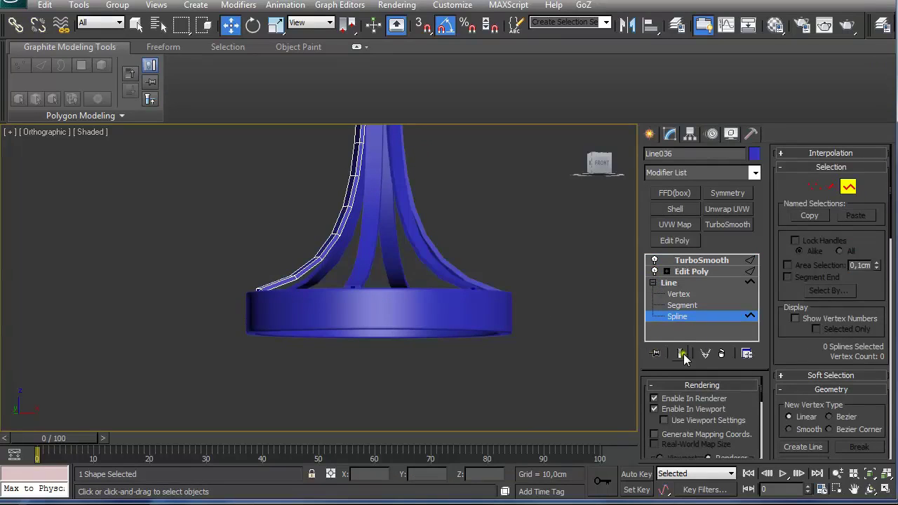
pyautogui.click(674, 295)
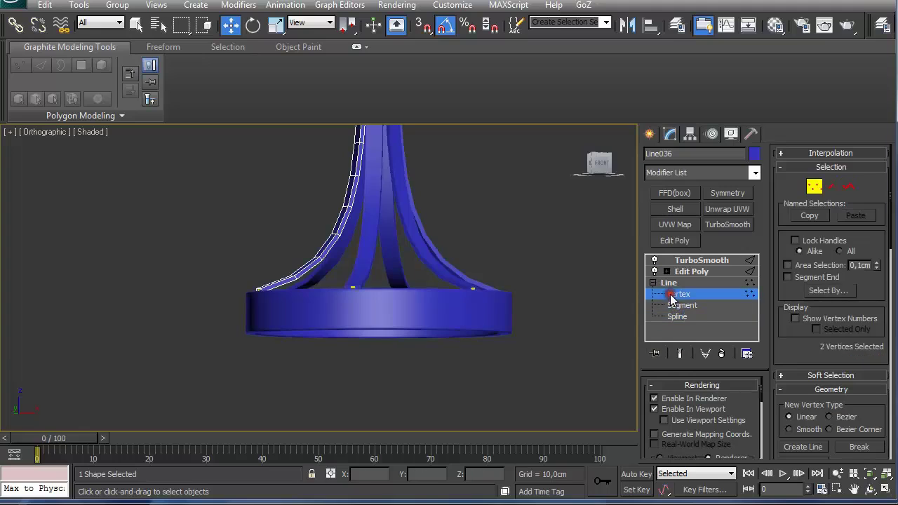
pyautogui.click(252, 287)
pyautogui.moveTo(258, 251); pyautogui.dragTo(254, 257)
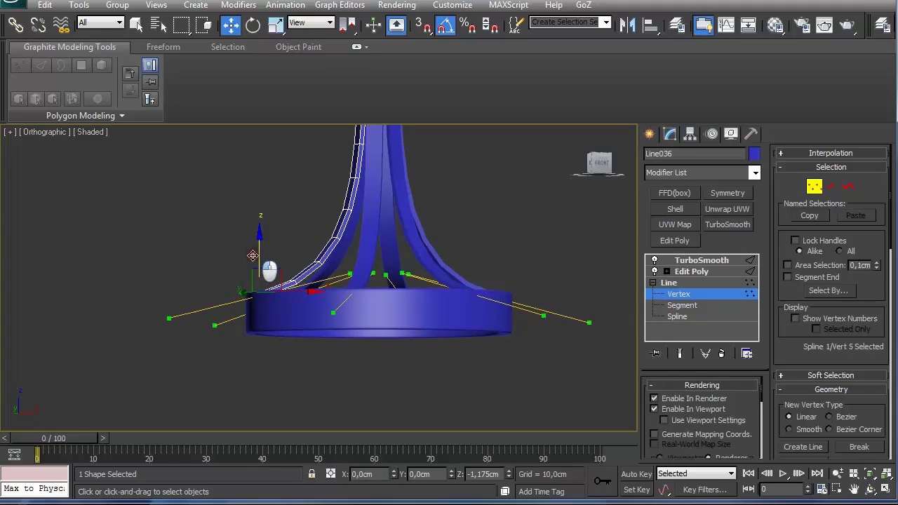
pyautogui.moveTo(256, 273)
pyautogui.keyDown('alt'); pyautogui.mouseDown(button='middle')
pyautogui.moveTo(325, 306)
pyautogui.moveTo(255, 279)
pyautogui.mouseUp(button='middle'); pyautogui.keyUp('alt')
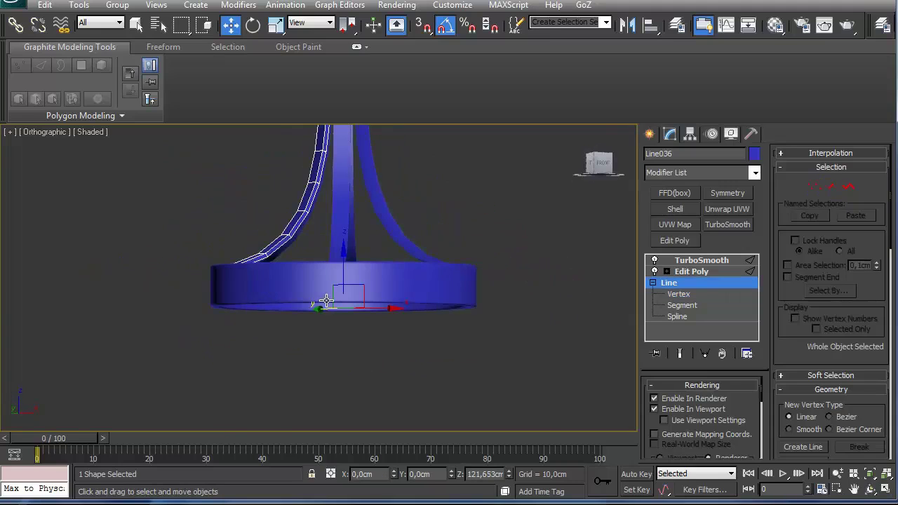
pyautogui.press('f')
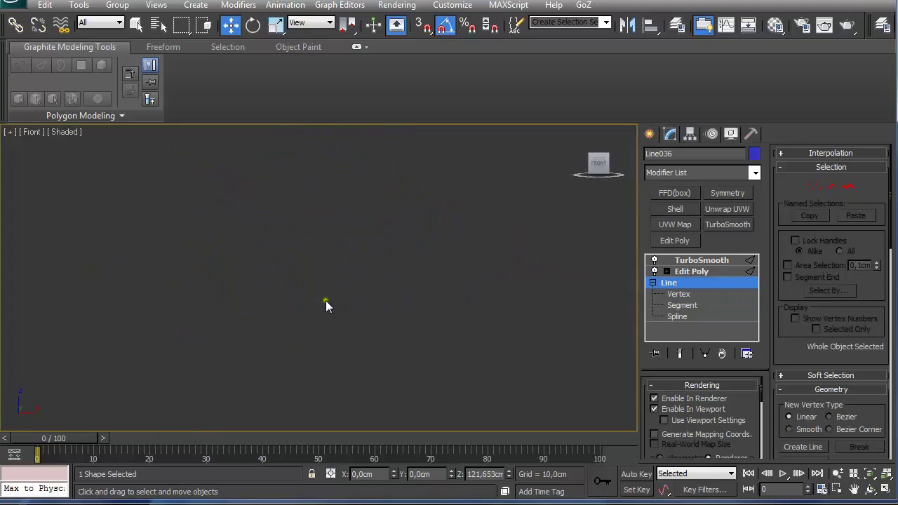
pyautogui.scroll(-3, 326, 300)
pyautogui.moveTo(351, 341); pyautogui.dragTo(300, 246, button='middle')
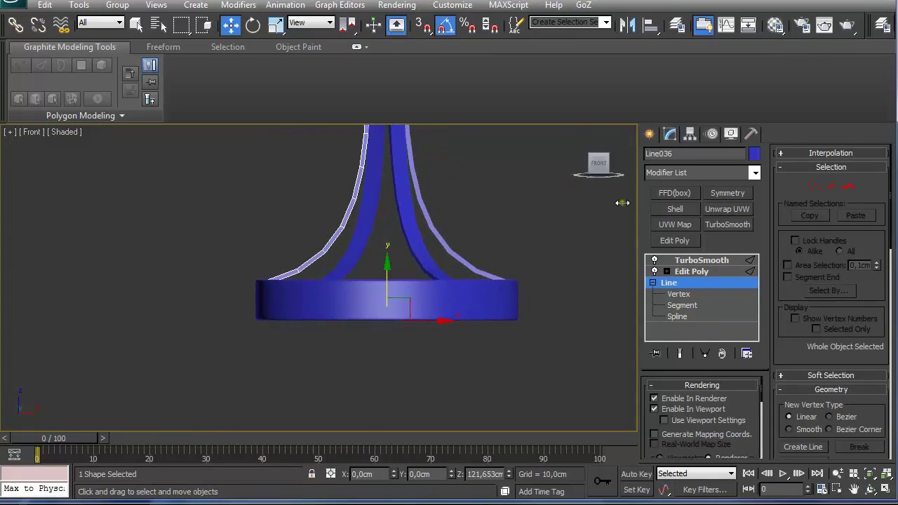
pyautogui.click(680, 261)
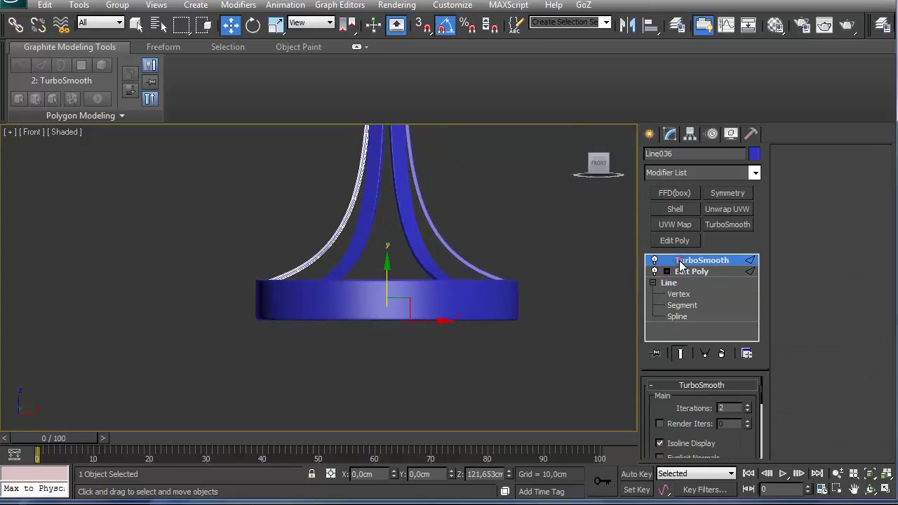
pyautogui.click(654, 284)
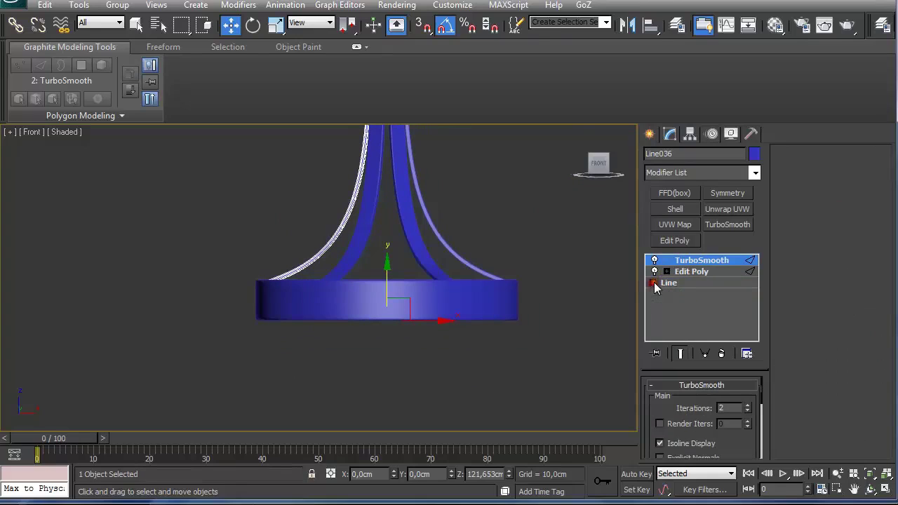
# Draw a curved three-point line in the front view from the ring's lower outer edge down towards the chandelier's central axis
pyautogui.click(650, 135)
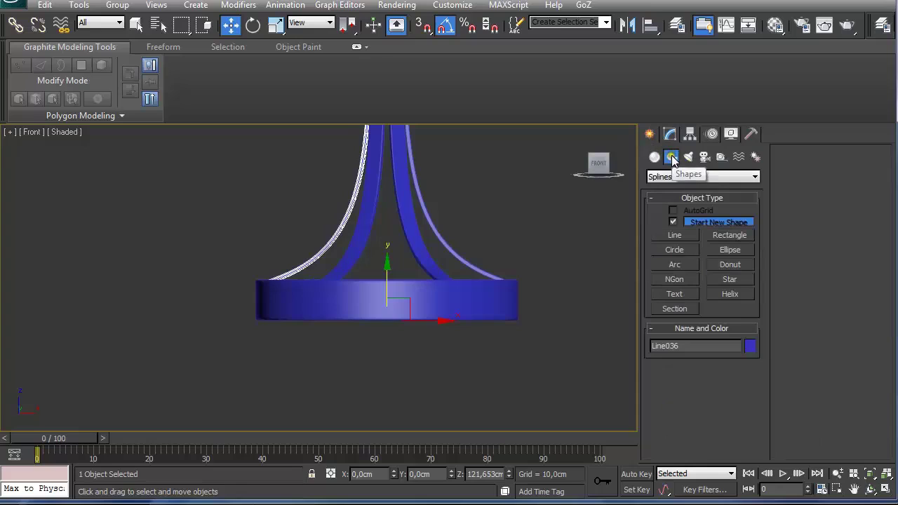
pyautogui.click(665, 239)
pyautogui.moveTo(411, 357); pyautogui.dragTo(383, 316, button='middle')
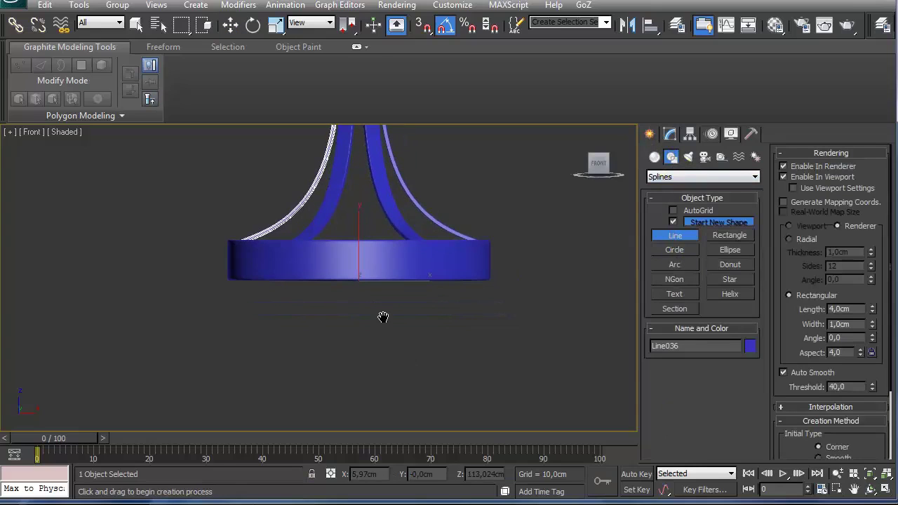
pyautogui.click(230, 275)
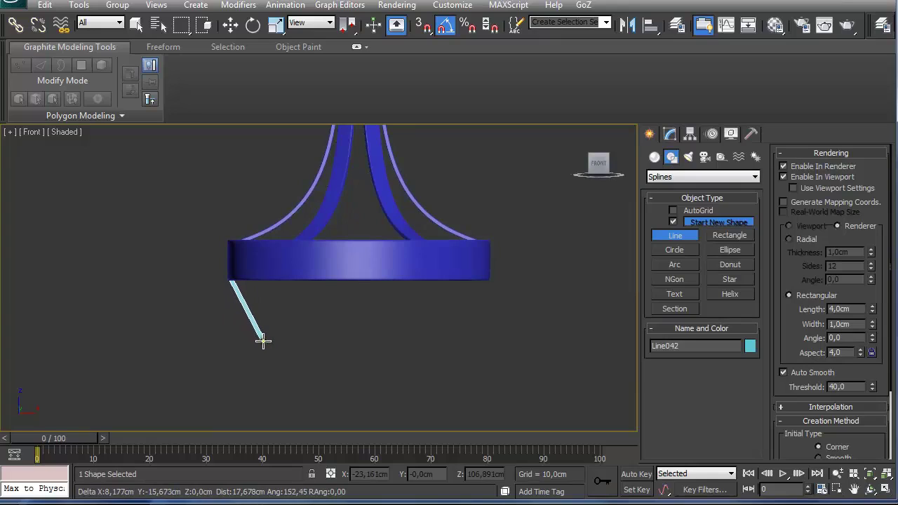
pyautogui.moveTo(265, 343); pyautogui.dragTo(304, 362)
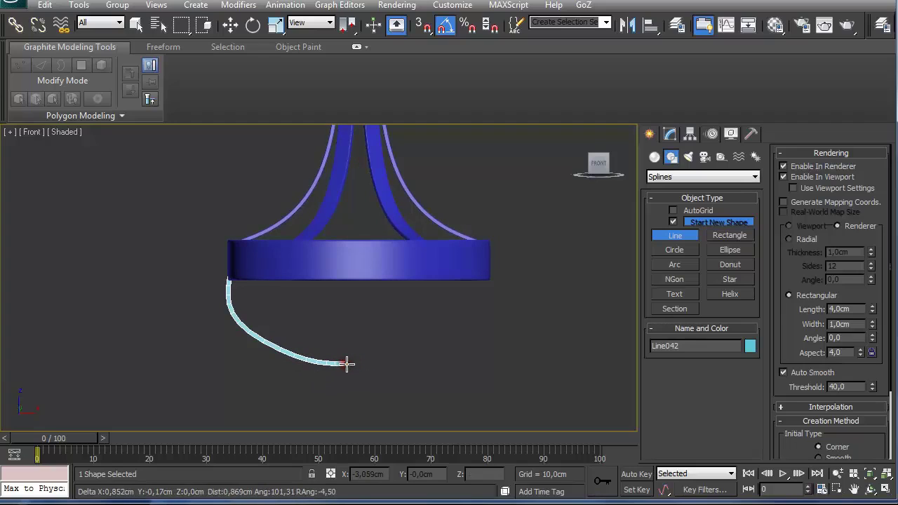
pyautogui.click(344, 363)
pyautogui.rightClick(344, 363)
pyautogui.press('2')
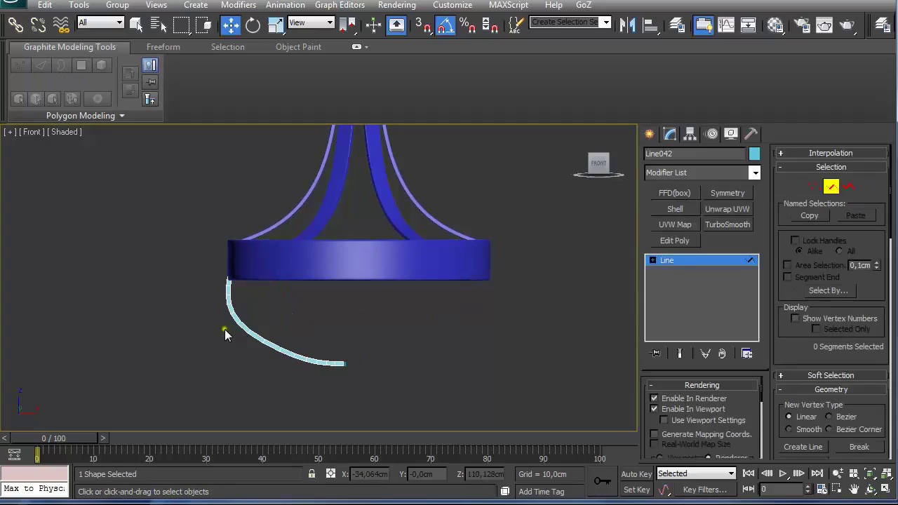
pyautogui.moveTo(193, 304); pyautogui.dragTo(276, 351)
pyautogui.moveTo(310, 303); pyautogui.dragTo(312, 304)
pyautogui.hotkey('ctrl', 'z')
# Reshape the lower curve by moving its middle vertex and adjusting its Bezier handles into an even bowl profile
pyautogui.press('1')
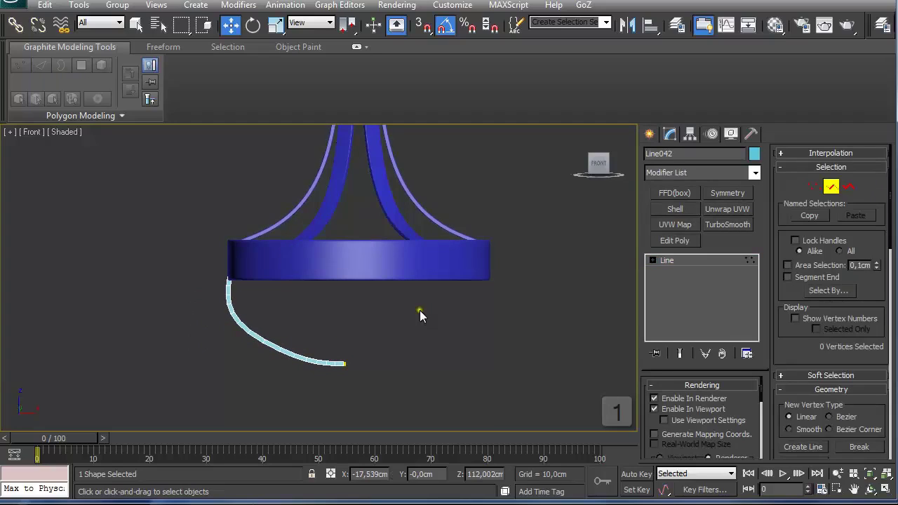
pyautogui.moveTo(185, 311); pyautogui.dragTo(295, 328)
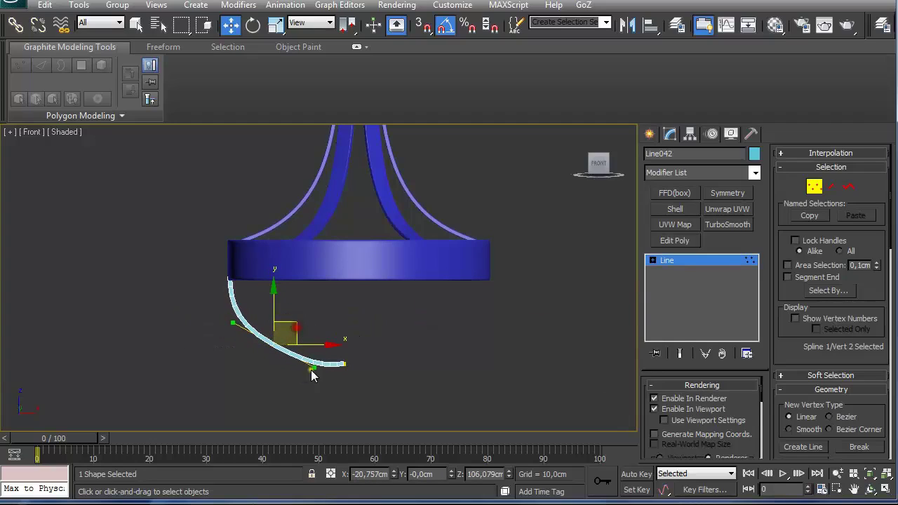
pyautogui.click(299, 365)
pyautogui.moveTo(228, 320); pyautogui.dragTo(311, 346)
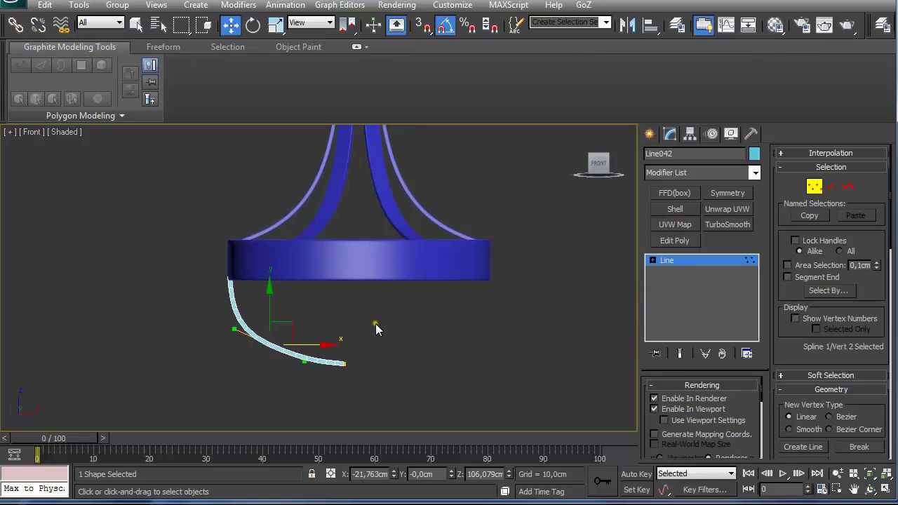
pyautogui.click(665, 261)
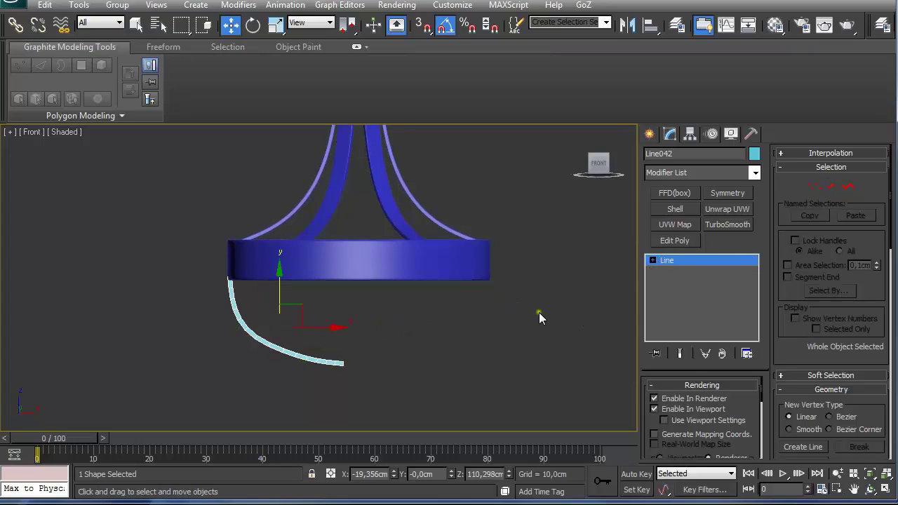
# Set the lower curve's object colour to the dark blue used by the other chandelier parts
pyautogui.click(755, 153)
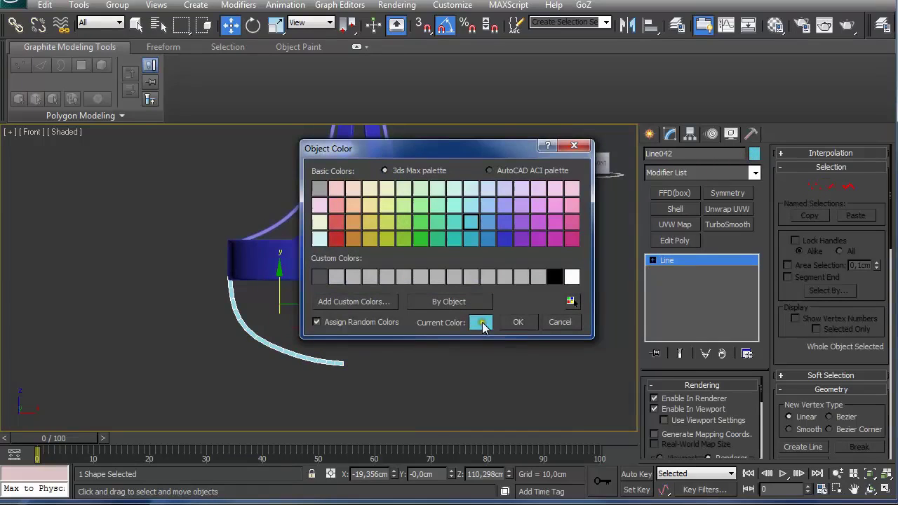
pyautogui.click(513, 238)
pyautogui.click(520, 321)
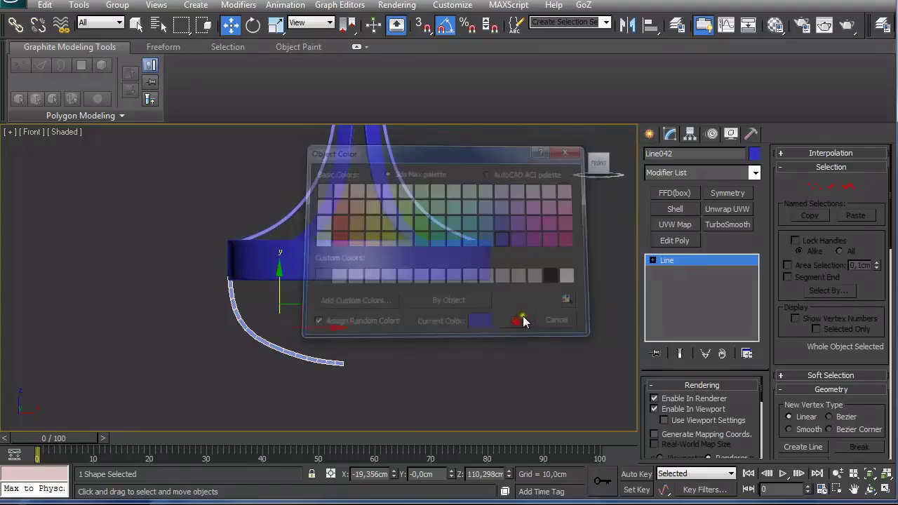
# Align only the lower curve's pivot to the ring's pivot point in X, Y and Z
pyautogui.click(691, 135)
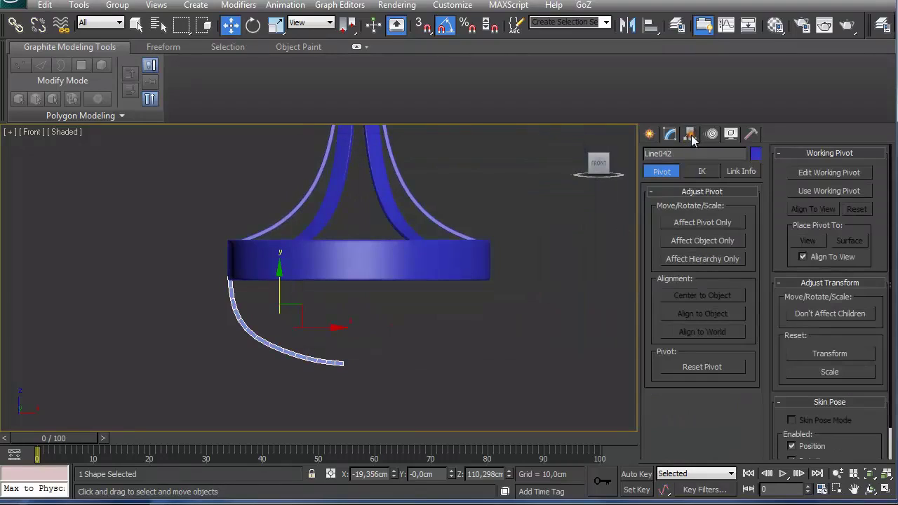
pyautogui.click(698, 223)
pyautogui.hotkey('alt', 'a')
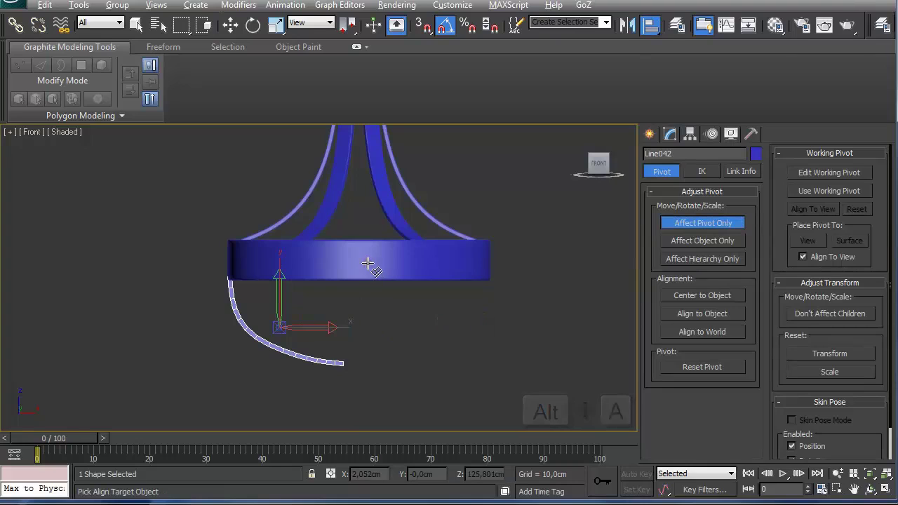
pyautogui.click(359, 263)
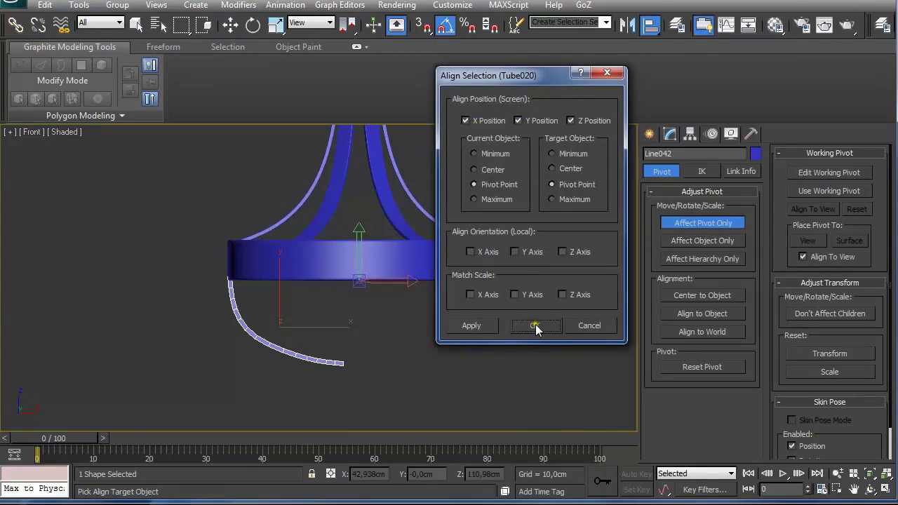
pyautogui.click(536, 322)
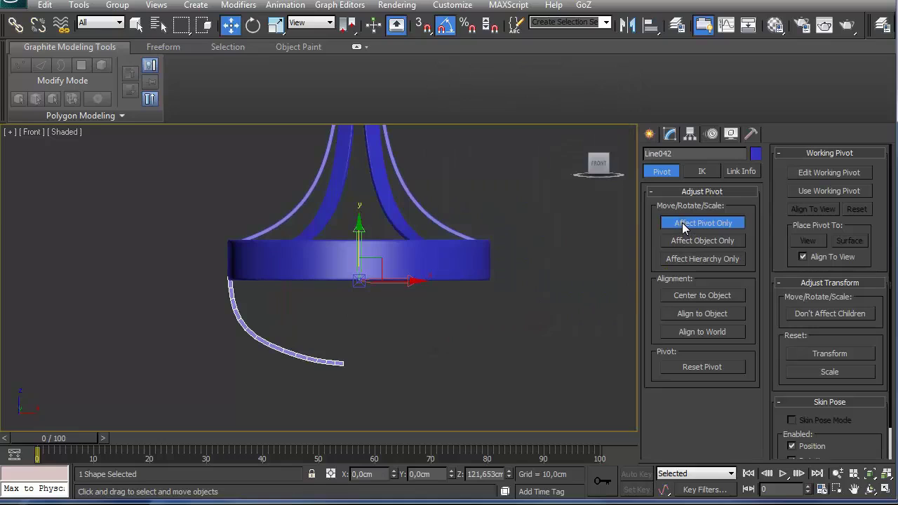
pyautogui.click(682, 223)
# Array the lower curve as 6 instances over a total of 360 degrees about the Y axis
pyautogui.click(78, 5)
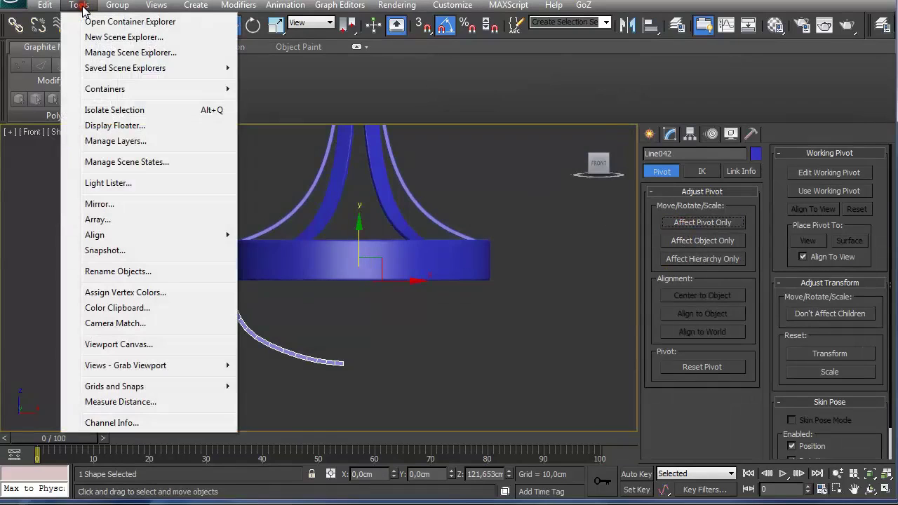
pyautogui.click(113, 220)
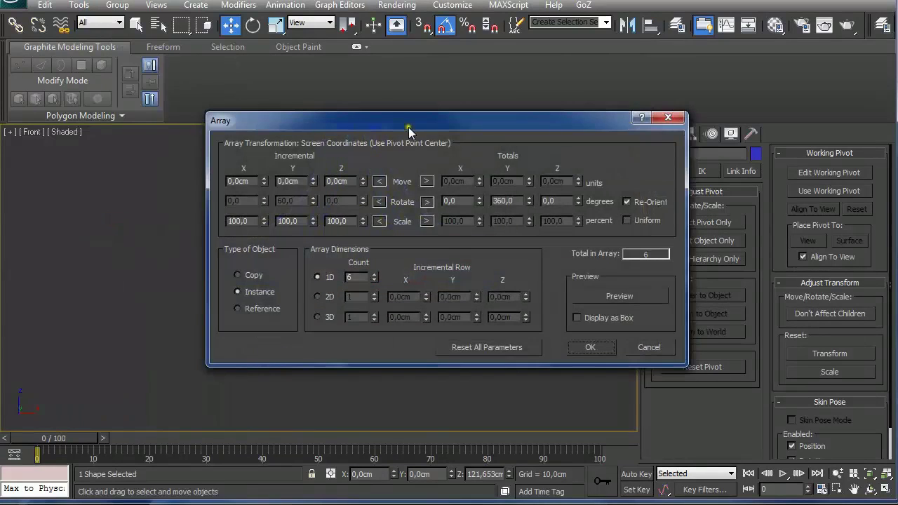
pyautogui.moveTo(409, 131); pyautogui.dragTo(478, 64)
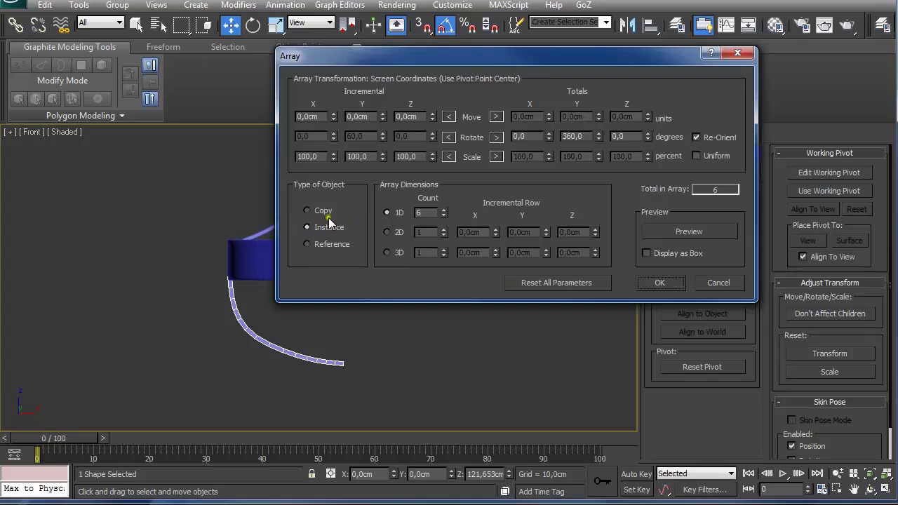
pyautogui.click(652, 282)
pyautogui.keyDown('alt'); pyautogui.moveTo(287, 331); pyautogui.dragTo(262, 291, button='middle'); pyautogui.keyUp('alt')
pyautogui.scroll(3, 473, 302)
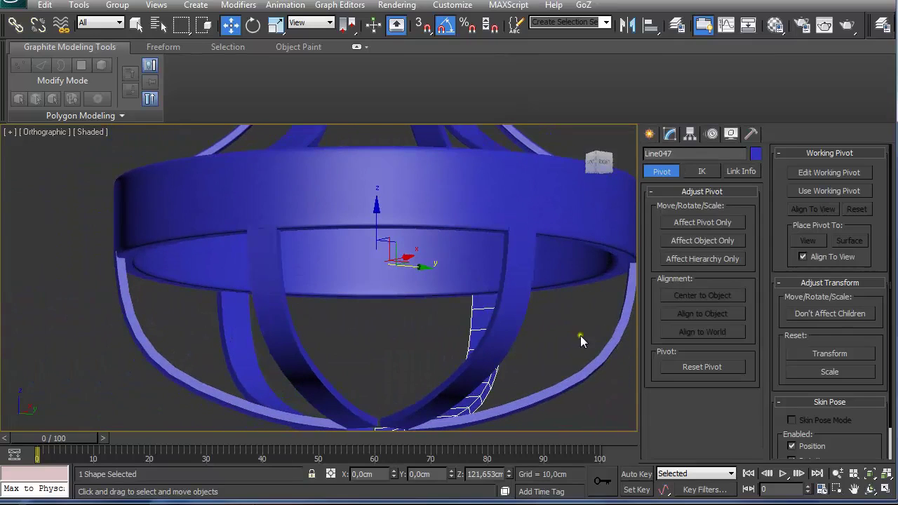
# Move the original lower arm's top vertex about 0.6 cm inward along X, tucking it beneath the ring
pyautogui.keyDown('alt'); pyautogui.moveTo(202, 329); pyautogui.dragTo(369, 330, button='middle'); pyautogui.keyUp('alt')
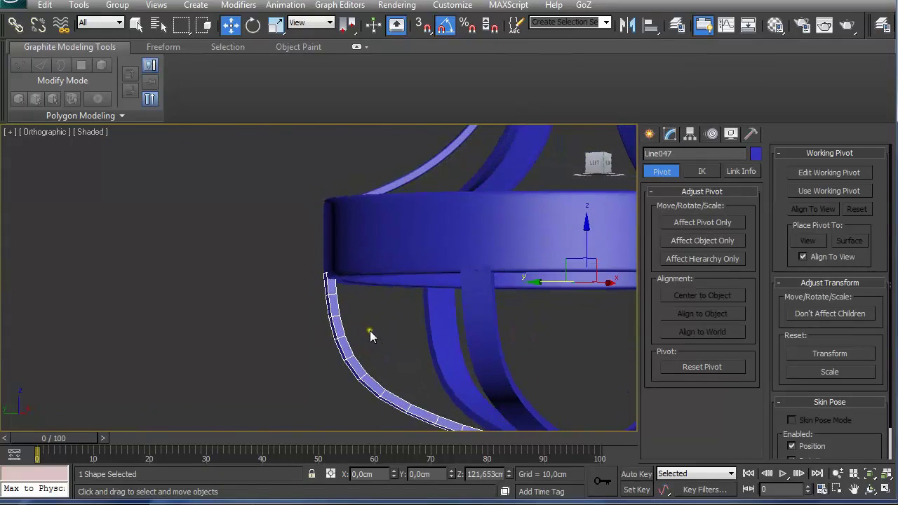
pyautogui.click(670, 133)
pyautogui.click(652, 260)
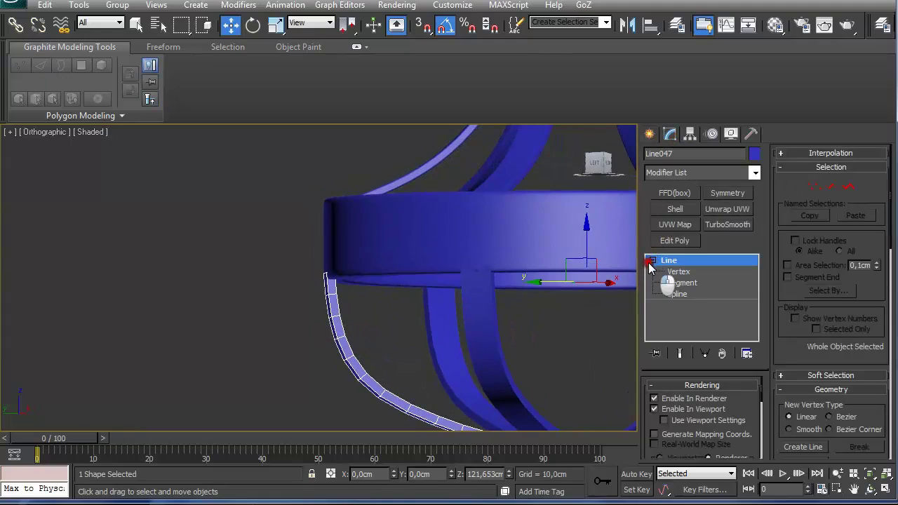
pyautogui.click(667, 272)
pyautogui.moveTo(263, 255); pyautogui.dragTo(345, 301)
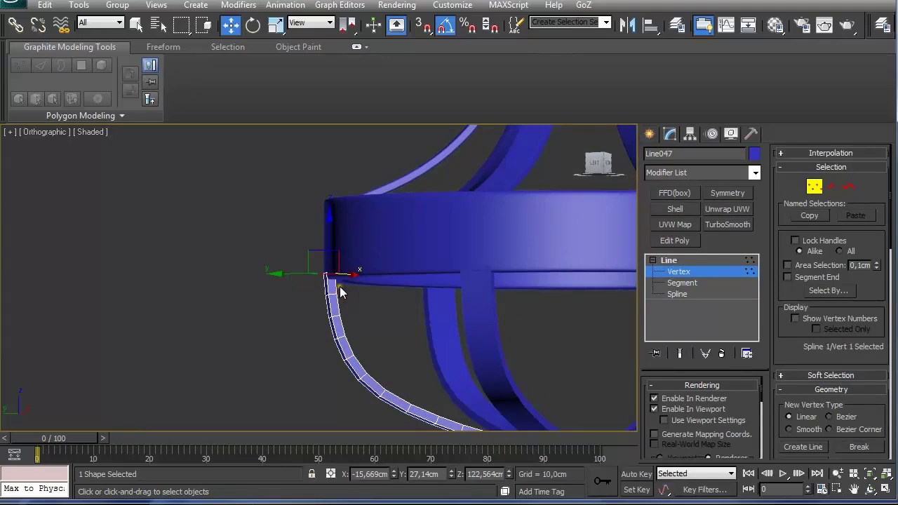
pyautogui.press('f')
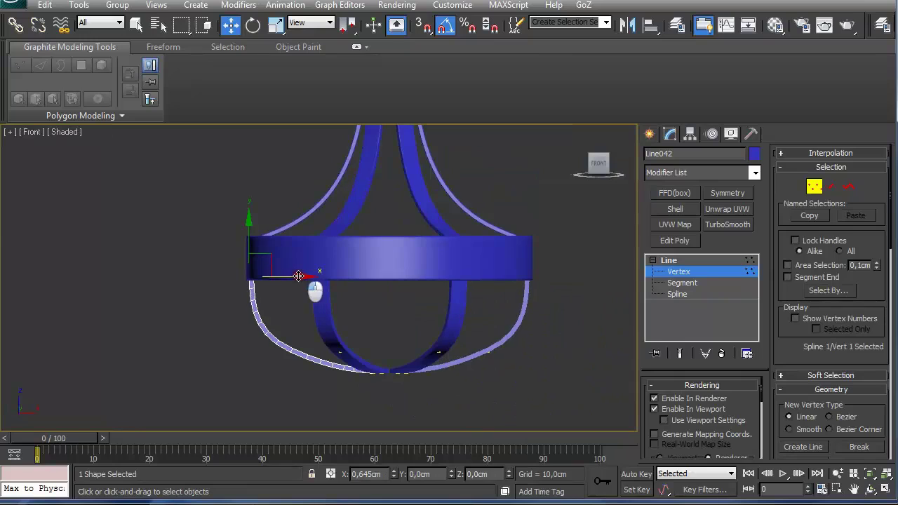
pyautogui.keyDown('alt'); pyautogui.moveTo(298, 276); pyautogui.dragTo(290, 226, button='middle'); pyautogui.keyUp('alt')
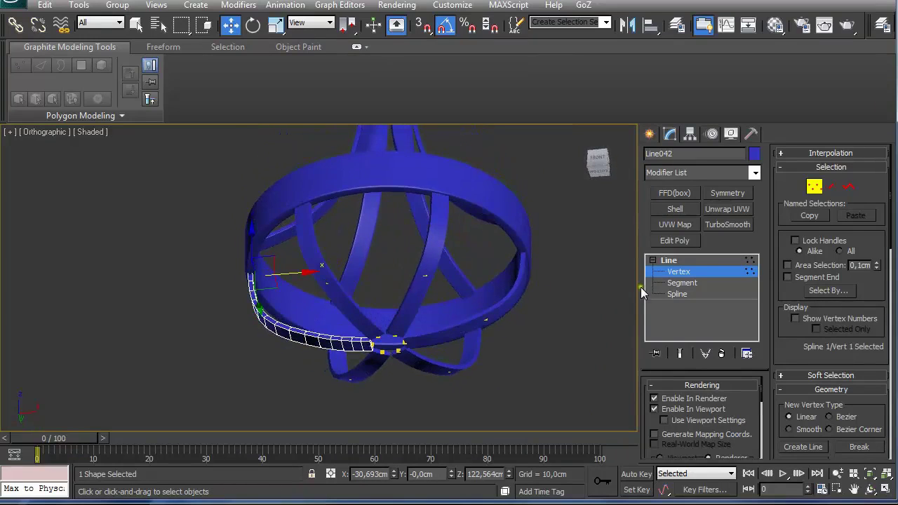
# Add an Edit Poly modifier to the original lower arm and enter edge editing
pyautogui.click(670, 261)
pyautogui.click(675, 240)
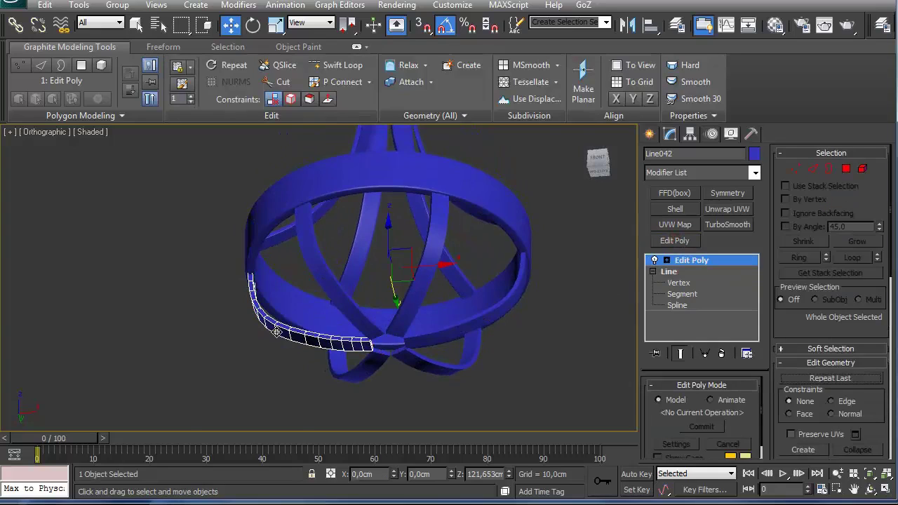
pyautogui.scroll(4, 276, 331)
pyautogui.moveTo(271, 333); pyautogui.dragTo(262, 278, button='middle')
pyautogui.keyDown('alt'); pyautogui.moveTo(215, 295); pyautogui.dragTo(286, 306, button='middle'); pyautogui.keyUp('alt')
pyautogui.press('2')
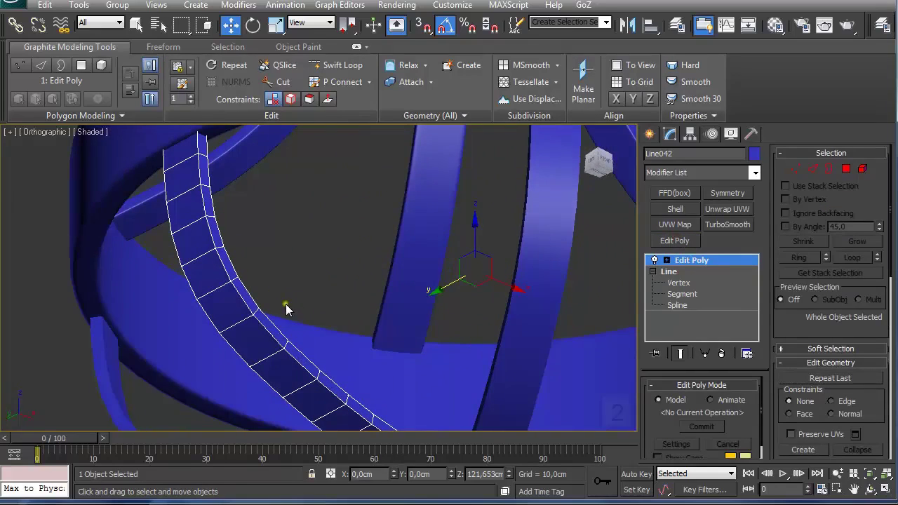
pyautogui.press('2')
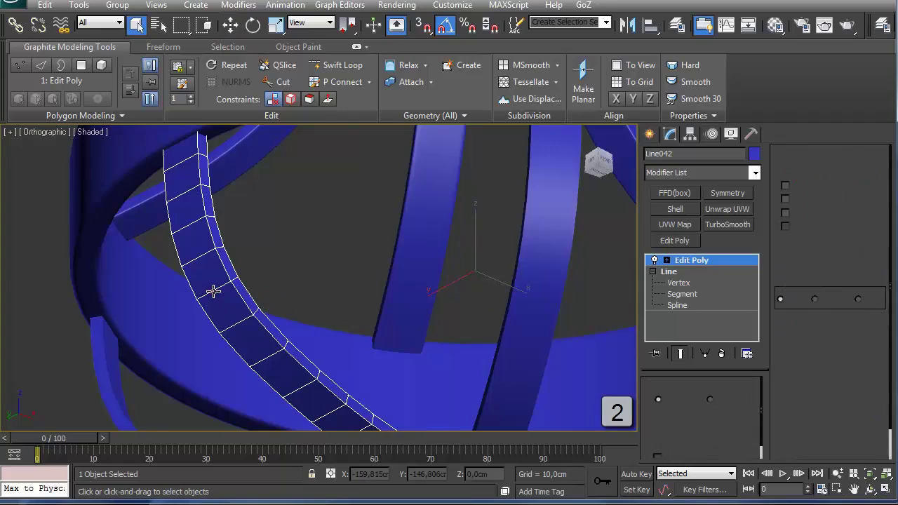
# Connect the ring of edges across the lower arm's wide faces with 2 segments and a pinch of 57
pyautogui.click(213, 292)
pyautogui.keyDown('shift'); pyautogui.click(201, 256); pyautogui.keyUp('shift')
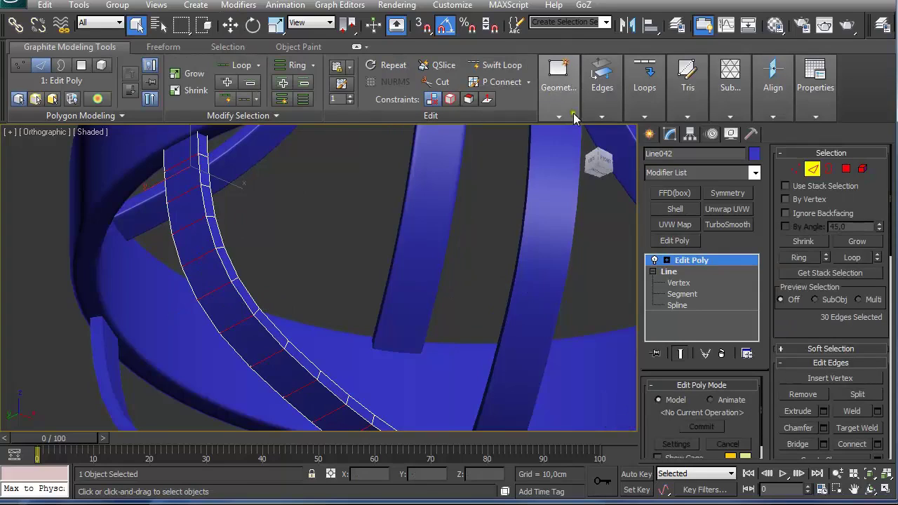
pyautogui.moveTo(590, 117)
pyautogui.moveTo(635, 120)
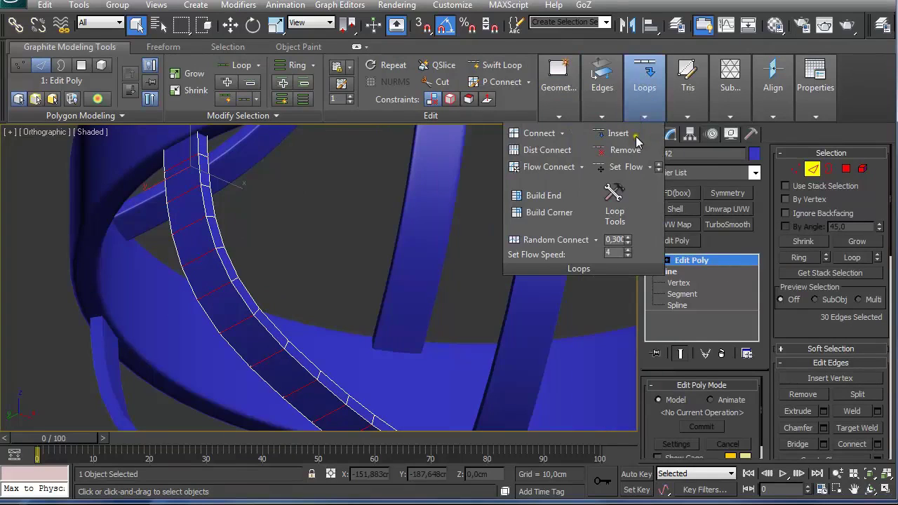
pyautogui.click(532, 132)
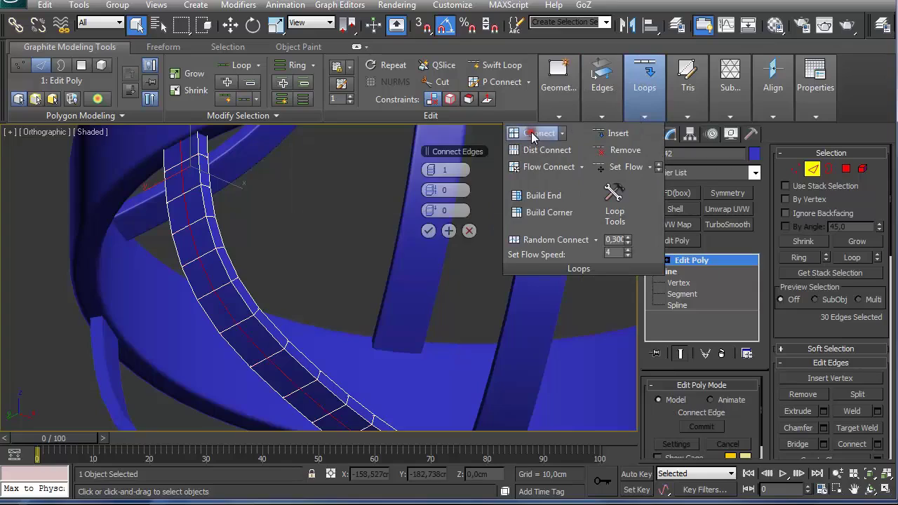
pyautogui.click(433, 172)
pyautogui.moveTo(433, 190); pyautogui.dragTo(607, 192)
pyautogui.click(429, 232)
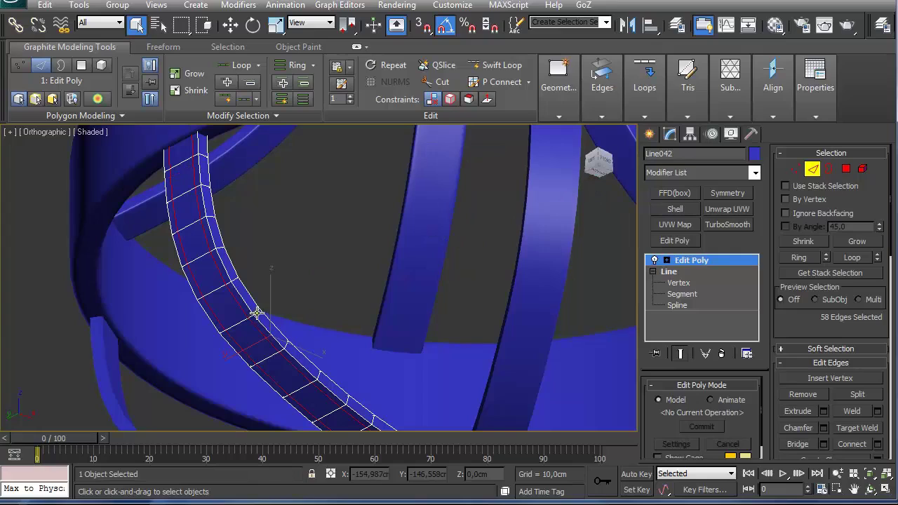
# Connect the ring of edges across the lower arm's thickness with 2 segments and a pinch of 57
pyautogui.click(257, 313)
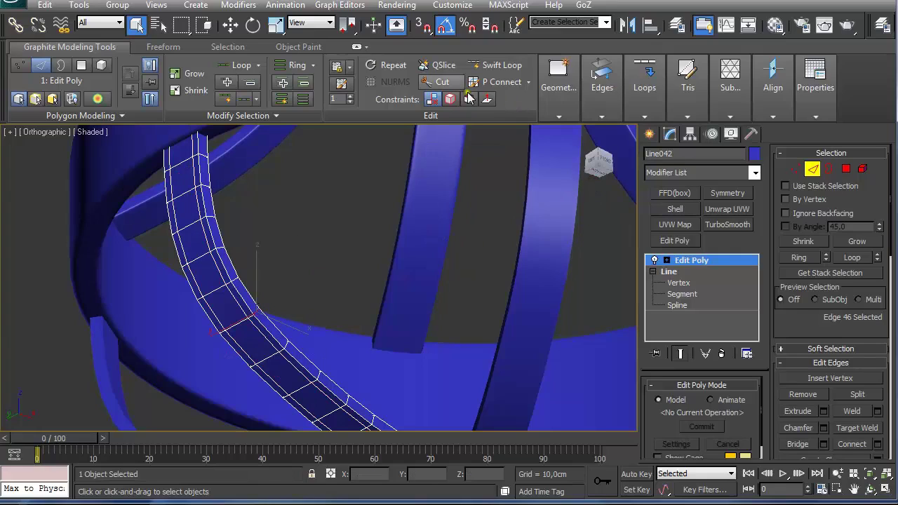
pyautogui.click(291, 66)
pyautogui.click(645, 116)
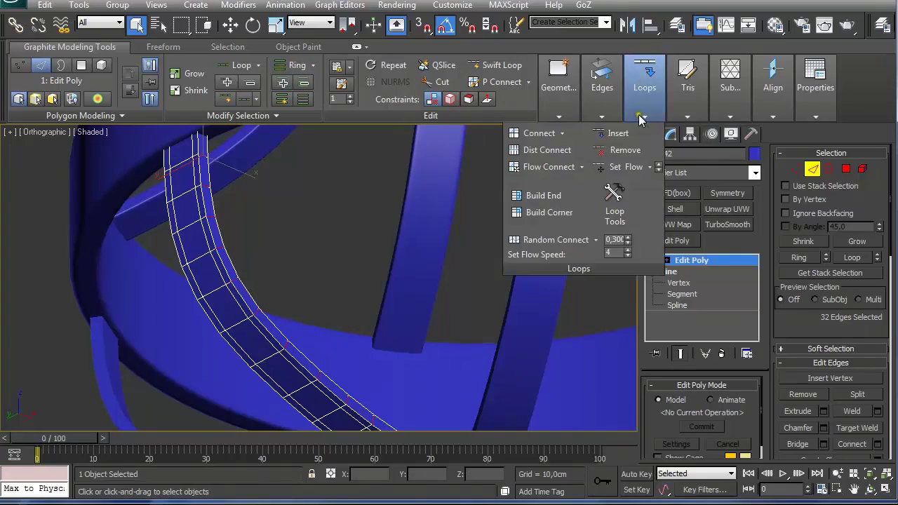
pyautogui.click(534, 134)
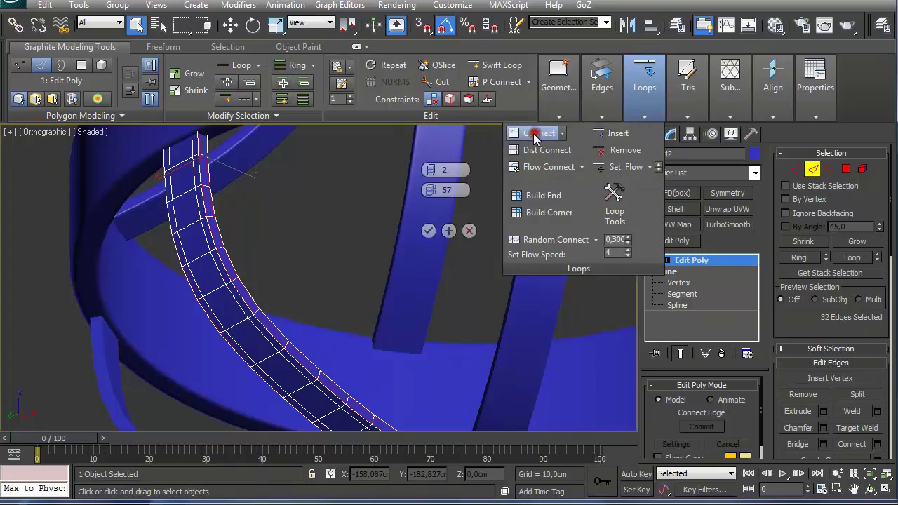
pyautogui.click(428, 231)
# Insert supporting edge loops close to the lower arm's upper and lower ends with Swift Loop
pyautogui.click(489, 70)
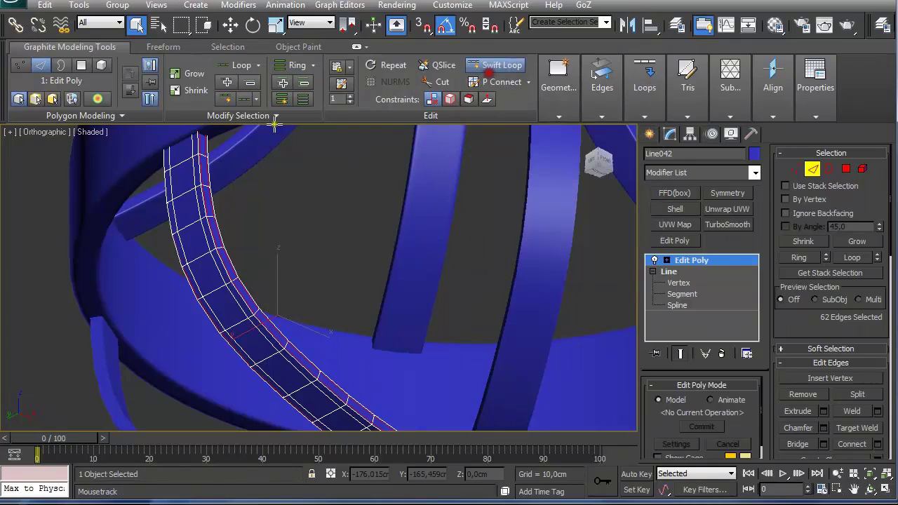
pyautogui.click(198, 139)
pyautogui.moveTo(393, 369); pyautogui.dragTo(275, 226, button='middle')
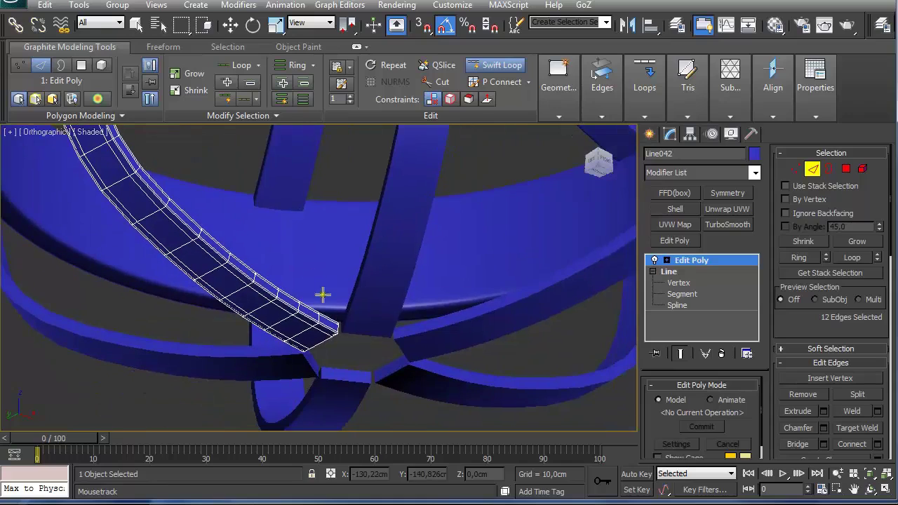
pyautogui.press('w')
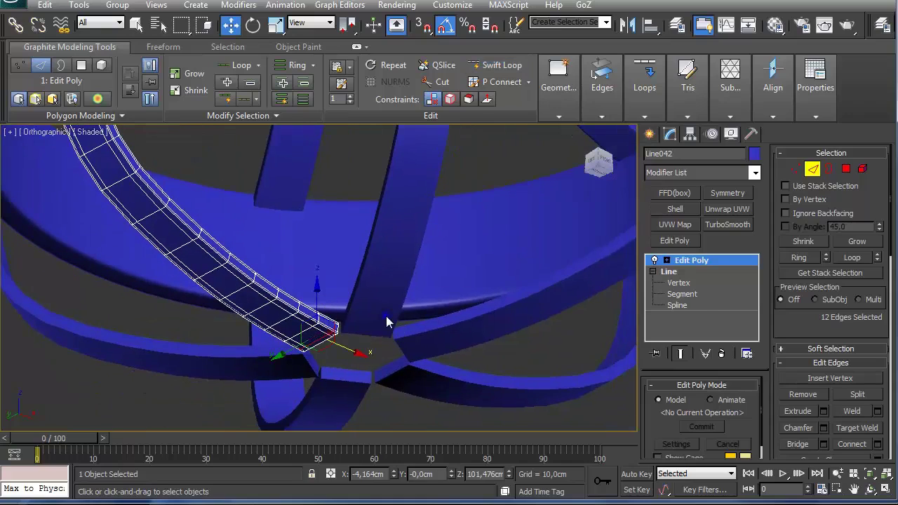
# Apply TurboSmooth to the lower arm with 2 iterations and Isoline Display enabled
pyautogui.click(727, 226)
pyautogui.click(748, 406)
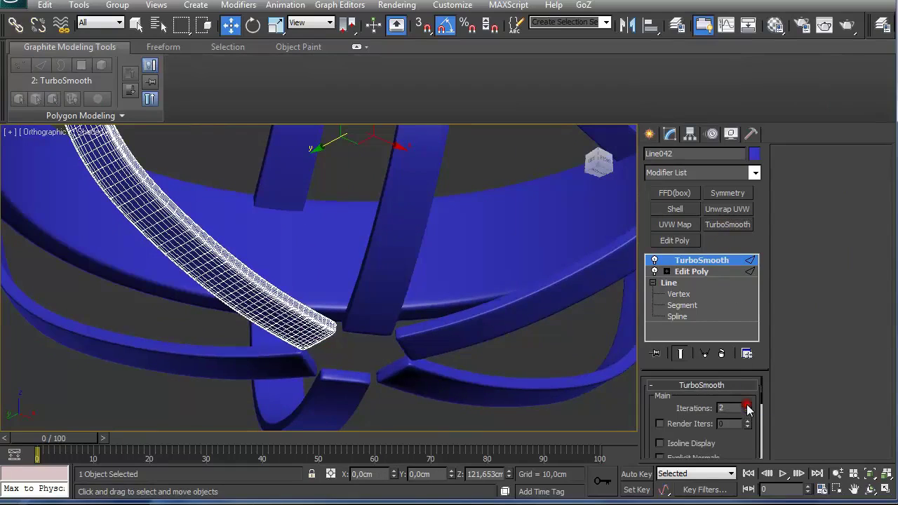
pyautogui.click(660, 444)
# Inspect the smoothed lower arms where they meet the ring and where they converge underneath
pyautogui.keyDown('alt'); pyautogui.moveTo(301, 228); pyautogui.dragTo(299, 320, button='middle'); pyautogui.keyUp('alt')
pyautogui.scroll(-3, 281, 220)
pyautogui.scroll(3, 348, 328)
pyautogui.keyDown('alt'); pyautogui.moveTo(254, 263); pyautogui.dragTo(207, 304, button='middle'); pyautogui.keyUp('alt')
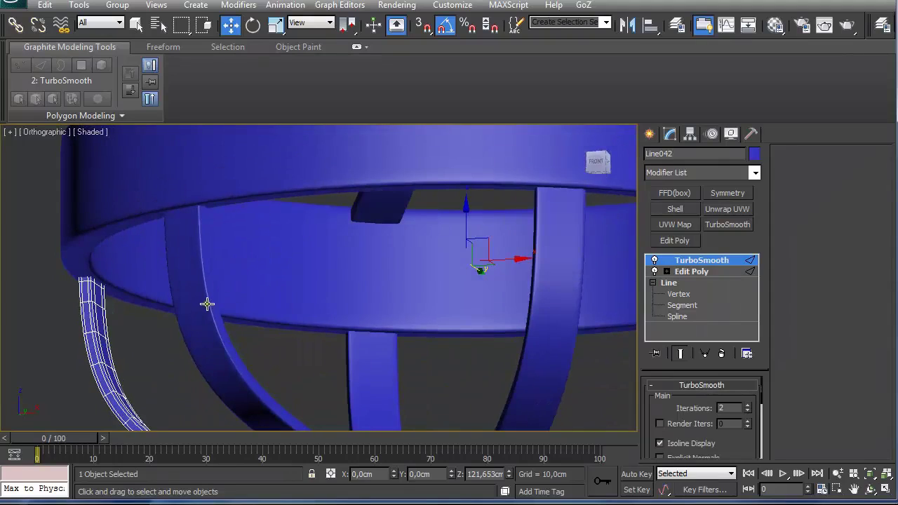
pyautogui.keyDown('alt'); pyautogui.moveTo(176, 341); pyautogui.dragTo(214, 347, button='middle'); pyautogui.keyUp('alt')
pyautogui.scroll(-5, 258, 336)
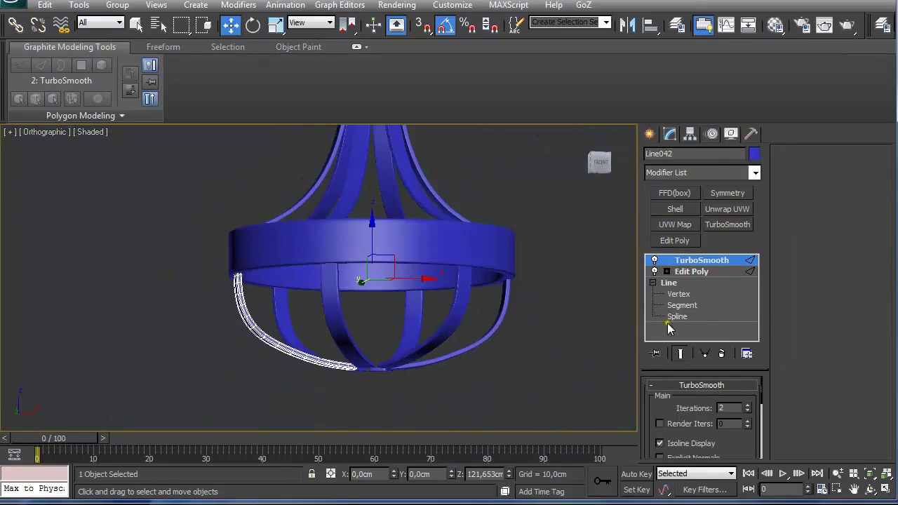
pyautogui.click(695, 273)
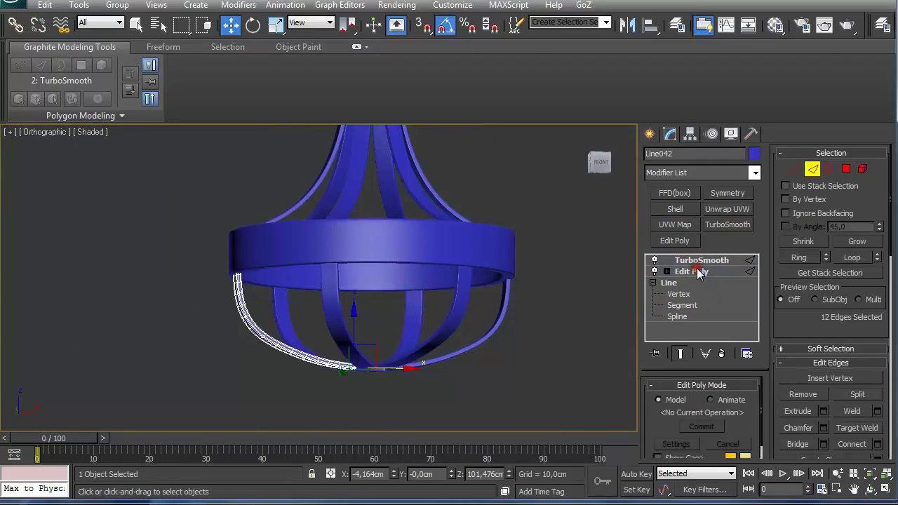
pyautogui.keyDown('alt'); pyautogui.moveTo(478, 350); pyautogui.dragTo(235, 248, button='middle'); pyautogui.keyUp('alt')
pyautogui.scroll(-3, 407, 292)
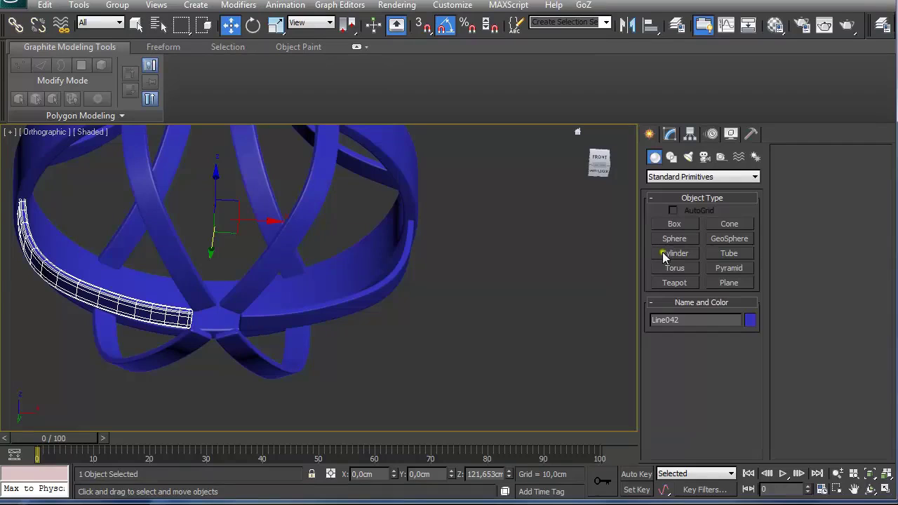
# Create a box about 5.9 × 6.4 × 4.5 cm beside the ring in the Top view
pyautogui.click(674, 223)
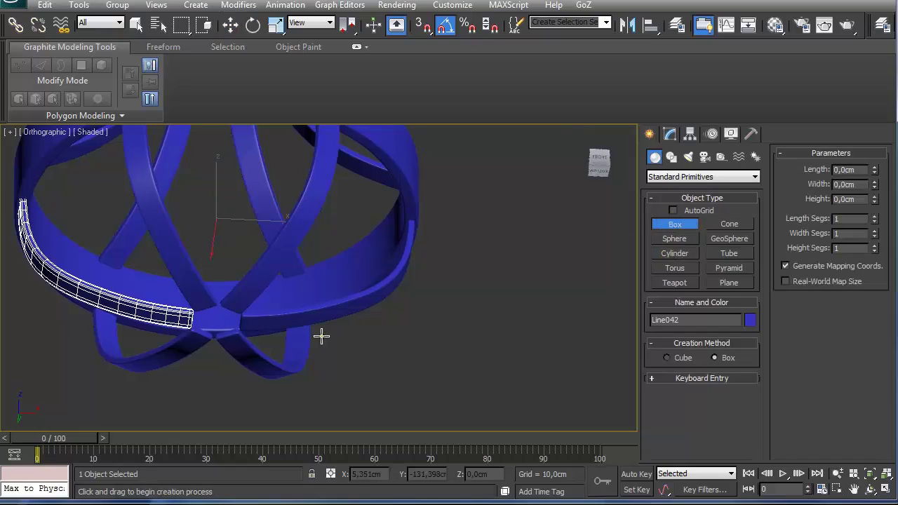
pyautogui.press('t')
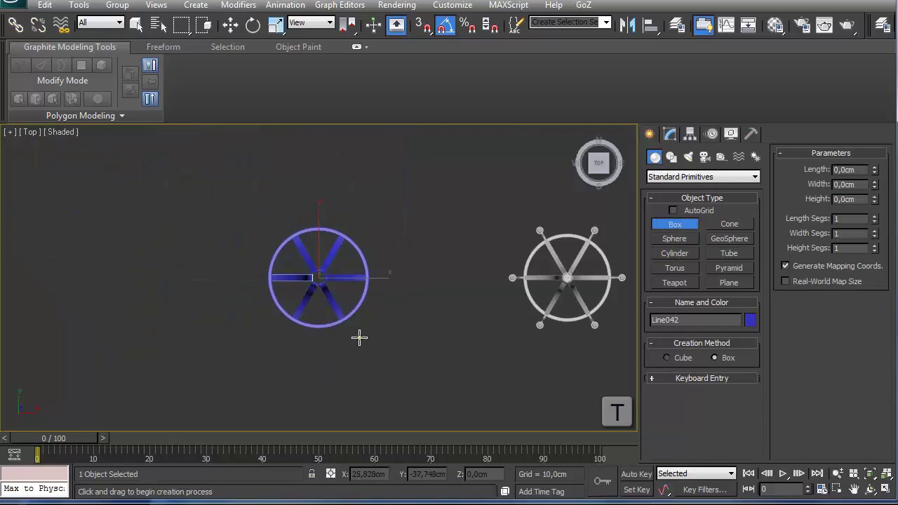
pyautogui.scroll(5, 367, 341)
pyautogui.moveTo(140, 266); pyautogui.dragTo(167, 292)
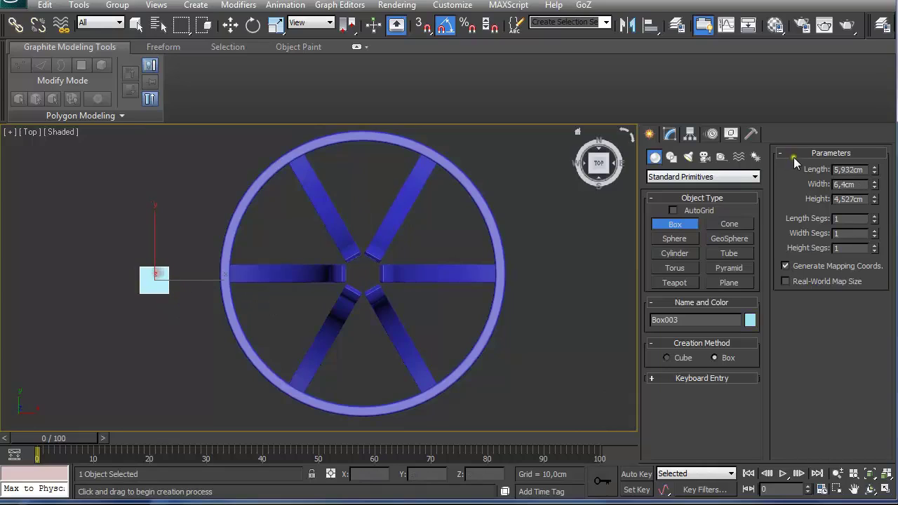
# Set the box's length, width and height to 8 cm each
pyautogui.doubleClick(851, 170)
pyautogui.write('8')
pyautogui.press('Tab')
pyautogui.write('8')
pyautogui.press('Tab')
pyautogui.write('8')
pyautogui.press('Return')
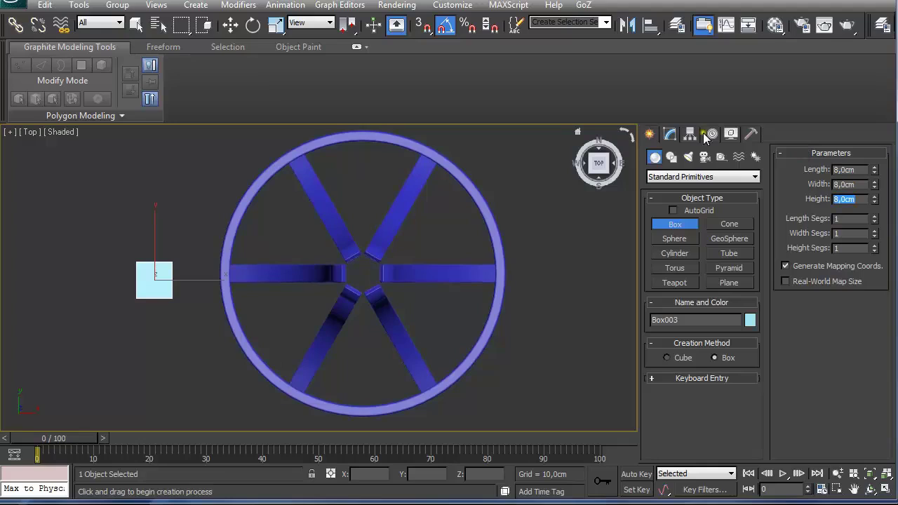
# Round the box into a ball using TurboSmooth with 2 iterations and convert it to Editable Poly
pyautogui.click(670, 135)
pyautogui.click(730, 225)
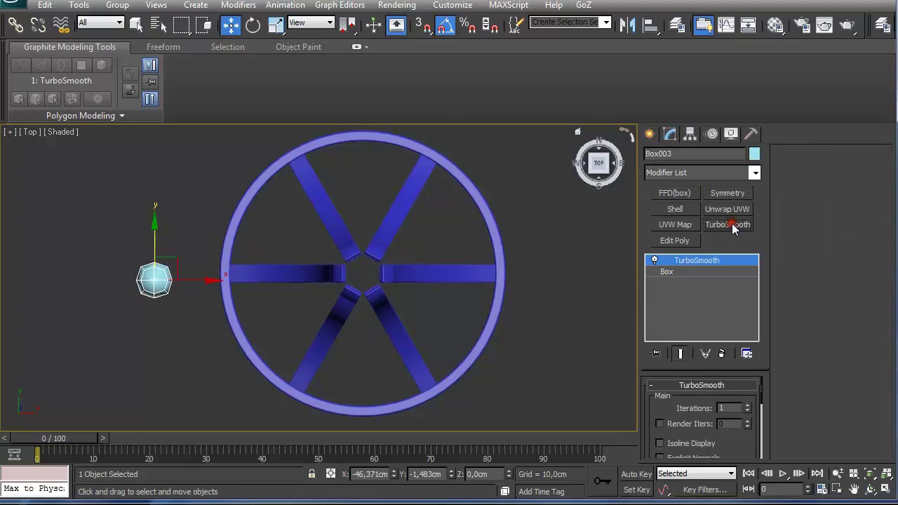
pyautogui.click(748, 405)
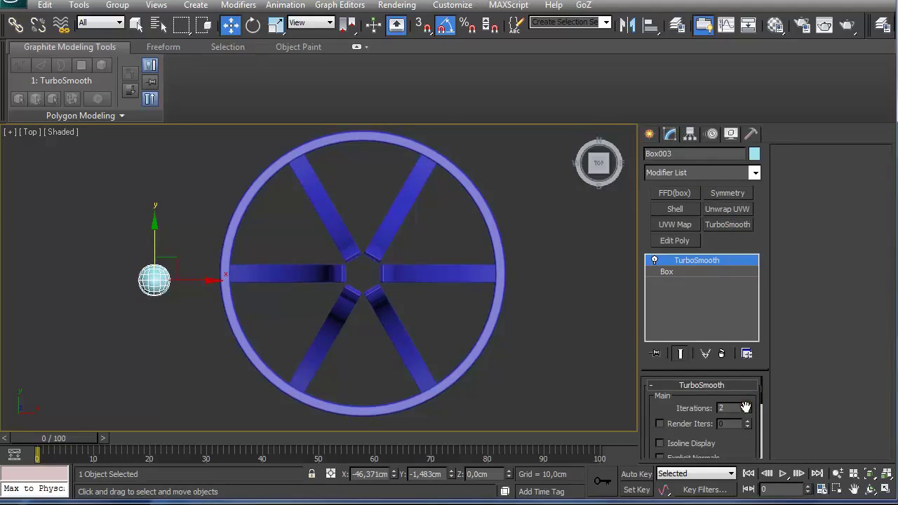
pyautogui.scroll(4, 158, 286)
pyautogui.moveTo(158, 288); pyautogui.dragTo(406, 288, button='middle')
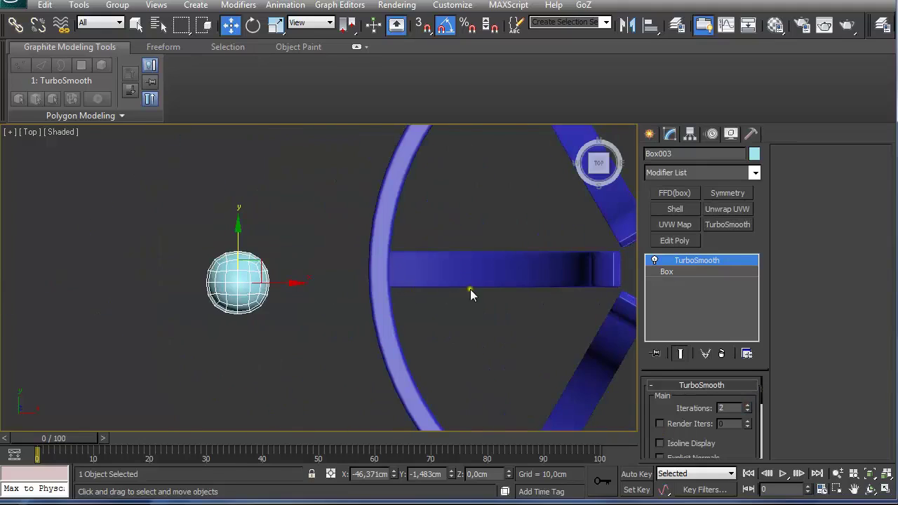
pyautogui.rightClick(251, 274)
pyautogui.moveTo(307, 401)
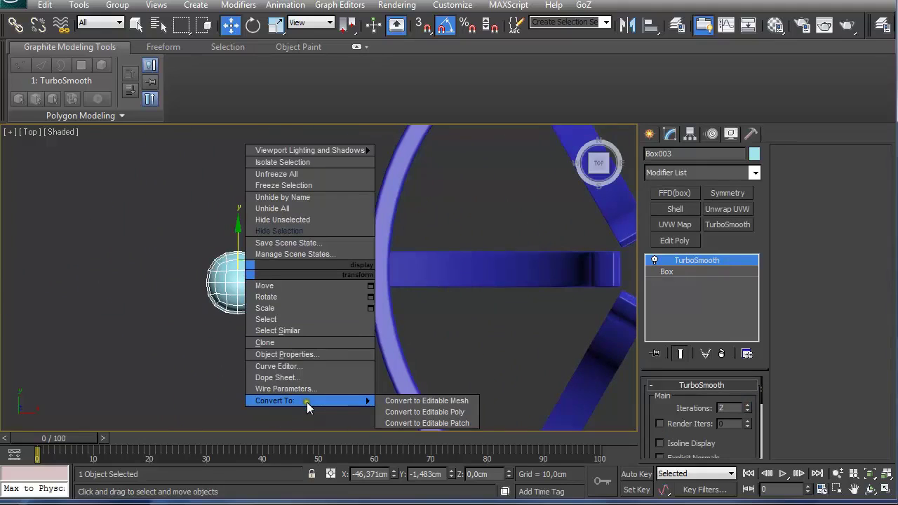
pyautogui.click(393, 413)
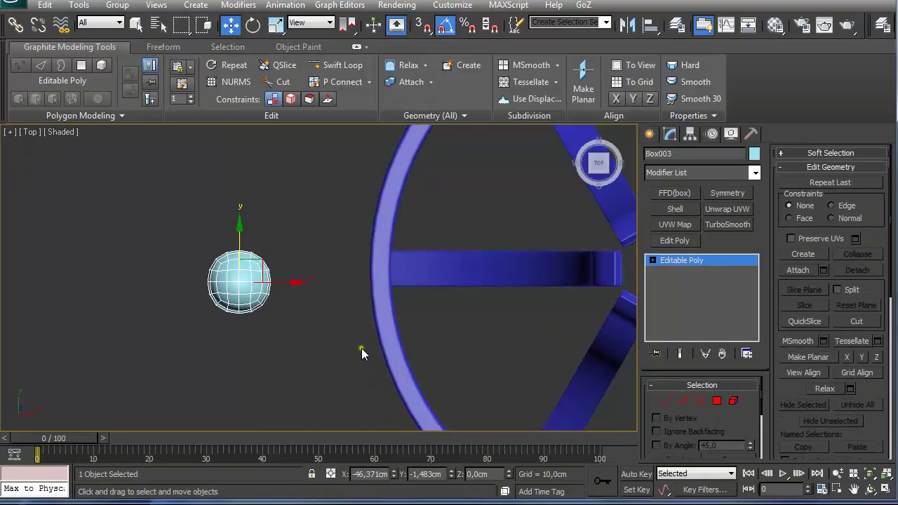
# Align the ball's pivot point to the ring's pivot point in X, Y and Z
pyautogui.scroll(-3, 361, 348)
pyautogui.scroll(1, 373, 327)
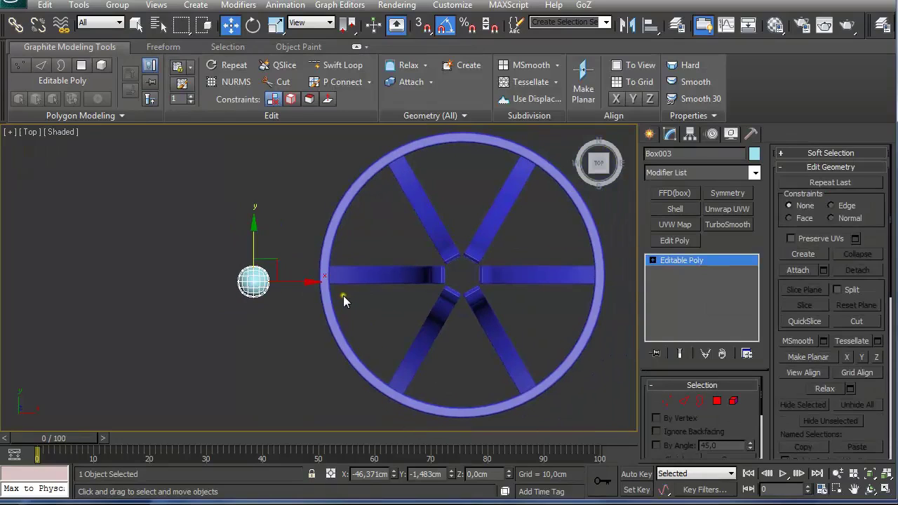
pyautogui.hotkey('alt', 'a')
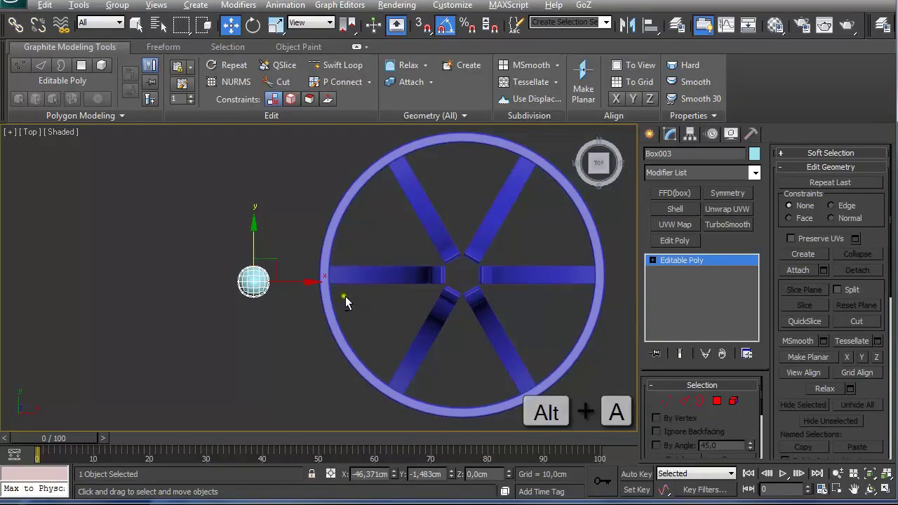
pyautogui.click(329, 247)
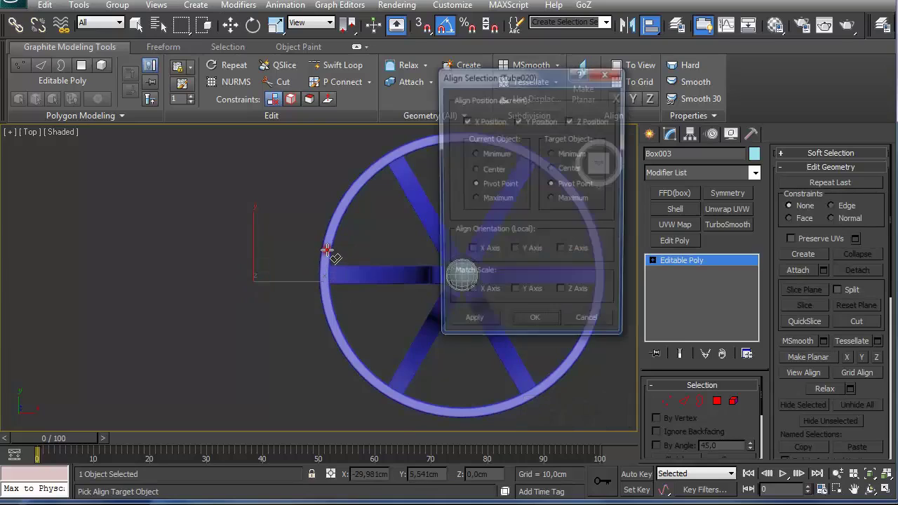
pyautogui.click(538, 325)
# Lower the ball in the Front view to a height of about 97.3 cm, where the lower arms converge
pyautogui.press('f')
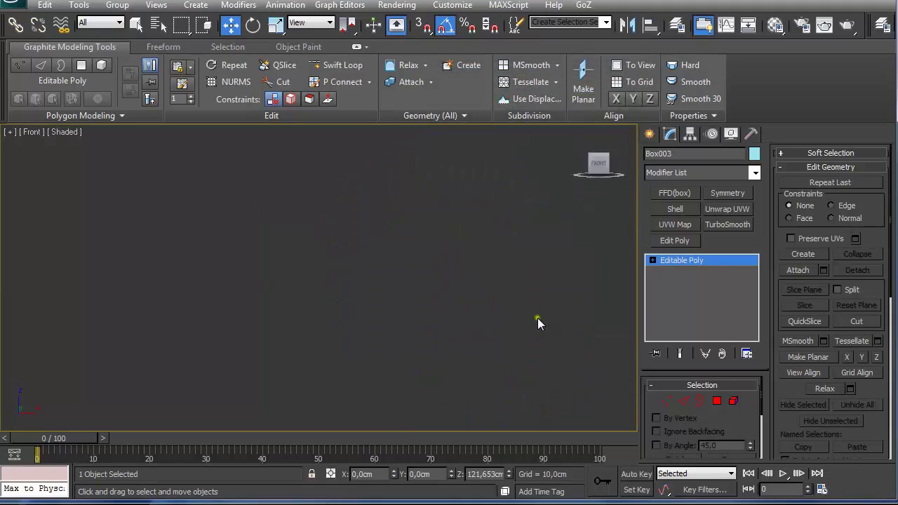
pyautogui.scroll(-6, 449, 271)
pyautogui.moveTo(449, 273); pyautogui.dragTo(406, 276, button='middle')
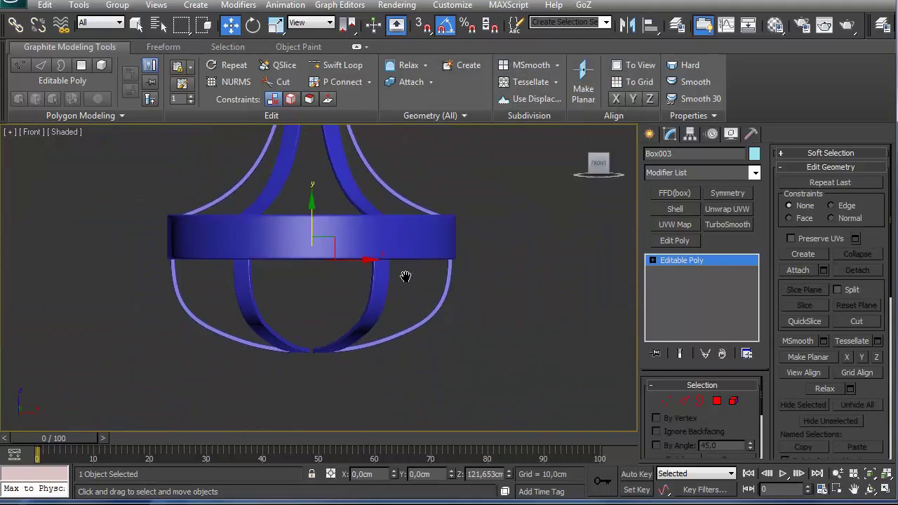
pyautogui.moveTo(315, 213); pyautogui.dragTo(316, 323)
# Scale the ball uniformly to about 134% so it covers the lower ends of the arms
pyautogui.keyDown('alt'); pyautogui.moveTo(317, 324); pyautogui.dragTo(325, 216, button='middle'); pyautogui.keyUp('alt')
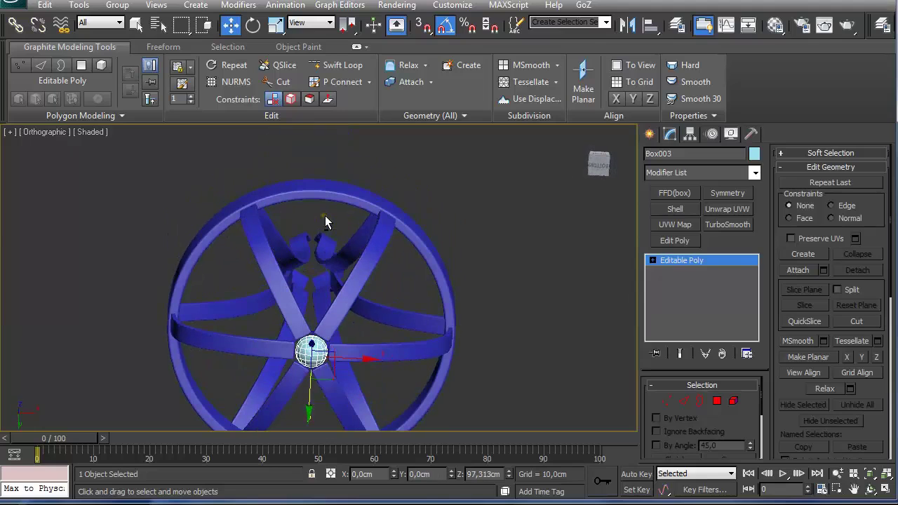
pyautogui.scroll(3, 319, 303)
pyautogui.keyDown('alt'); pyautogui.moveTo(319, 304); pyautogui.dragTo(327, 155, button='middle'); pyautogui.keyUp('alt')
pyautogui.press('r')
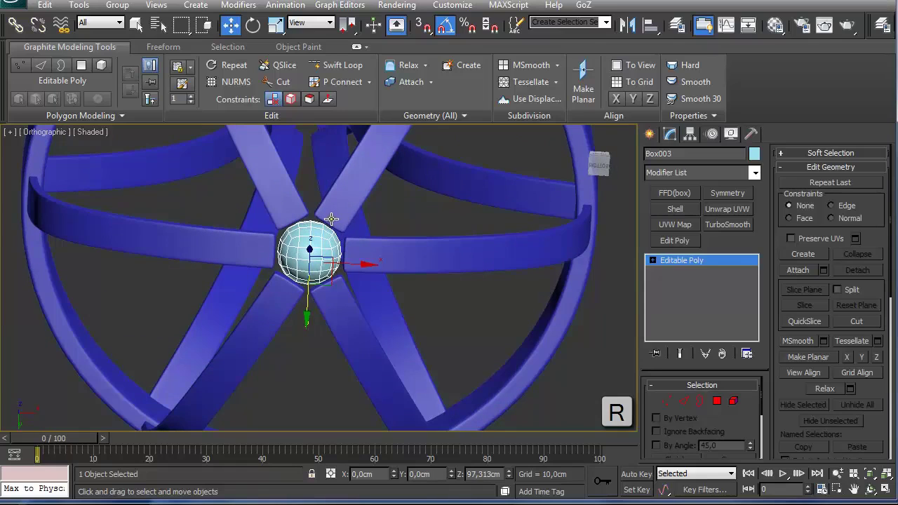
pyautogui.moveTo(296, 257); pyautogui.dragTo(293, 233)
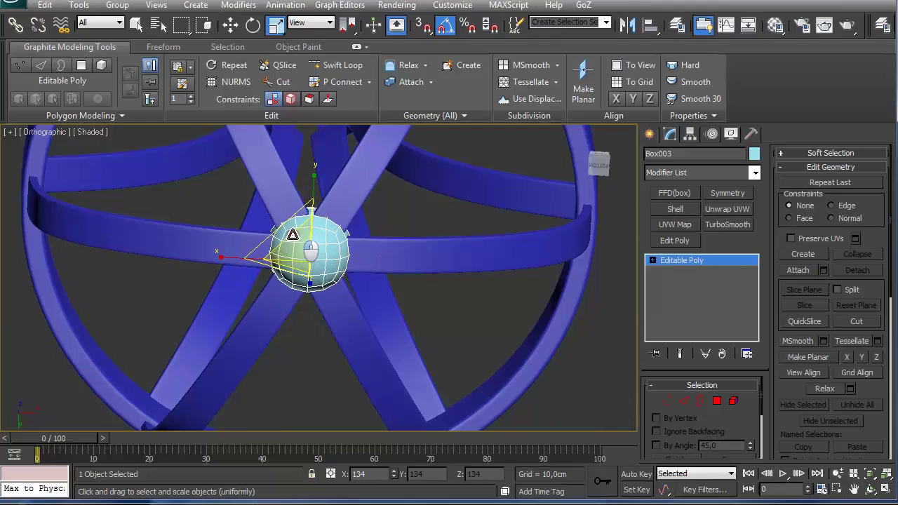
# Change the ball's object color to the same dark blue as the chandelier's ring and arms
pyautogui.click(755, 153)
pyautogui.click(504, 243)
pyautogui.click(518, 323)
pyautogui.scroll(-5, 382, 242)
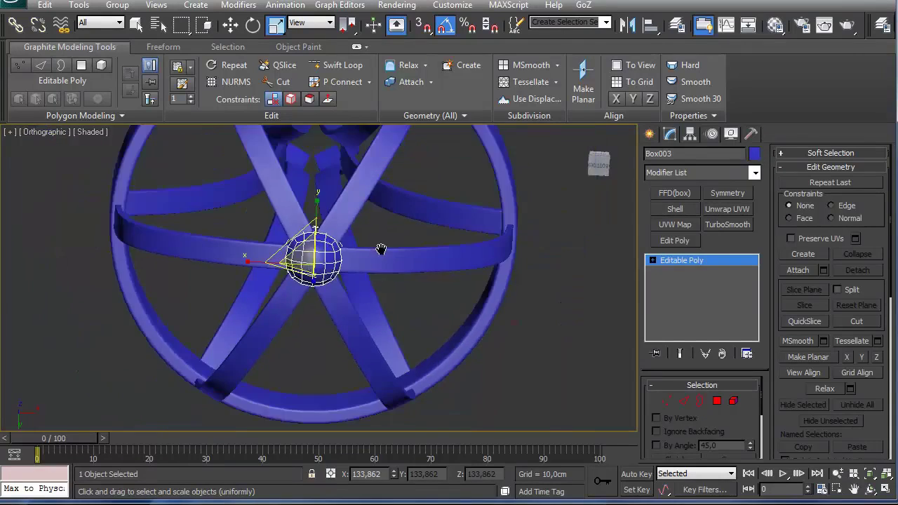
# Apply TurboSmooth to the ball with 1 iteration and Isoline Display enabled, then deselect it
pyautogui.scroll(5, 471, 269)
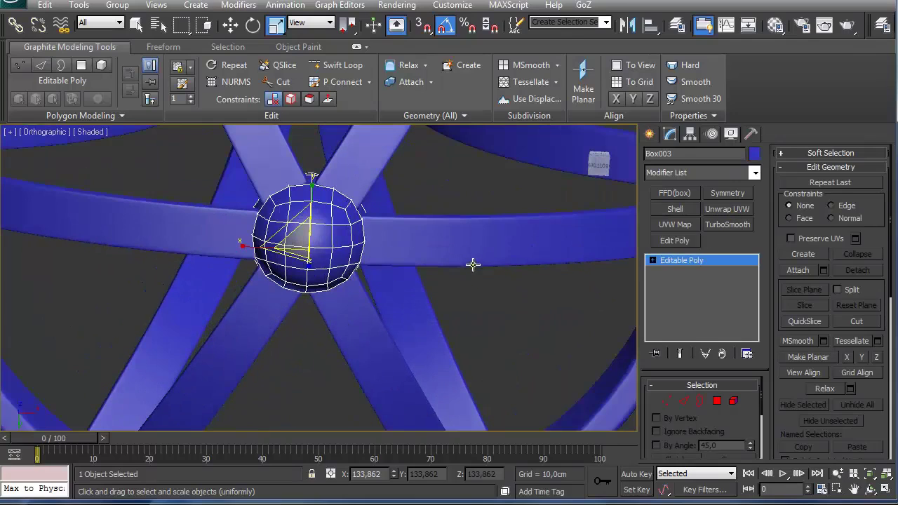
pyautogui.click(716, 226)
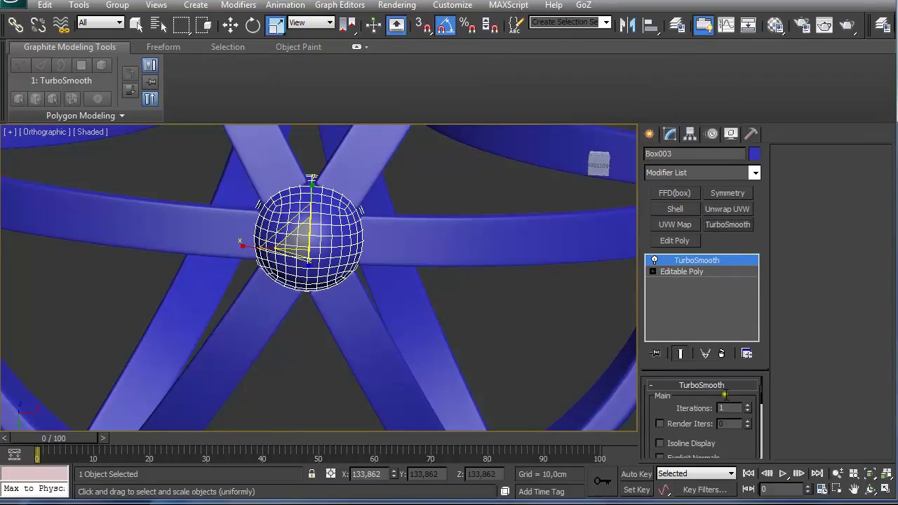
pyautogui.click(661, 442)
pyautogui.scroll(-5, 401, 229)
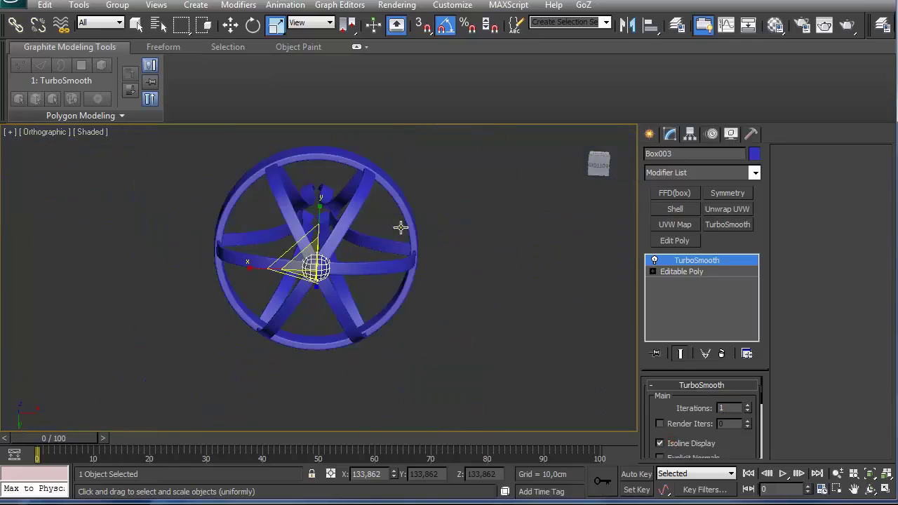
pyautogui.keyDown('alt'); pyautogui.moveTo(401, 228); pyautogui.dragTo(438, 273, button='middle'); pyautogui.keyUp('alt')
pyautogui.click(488, 229)
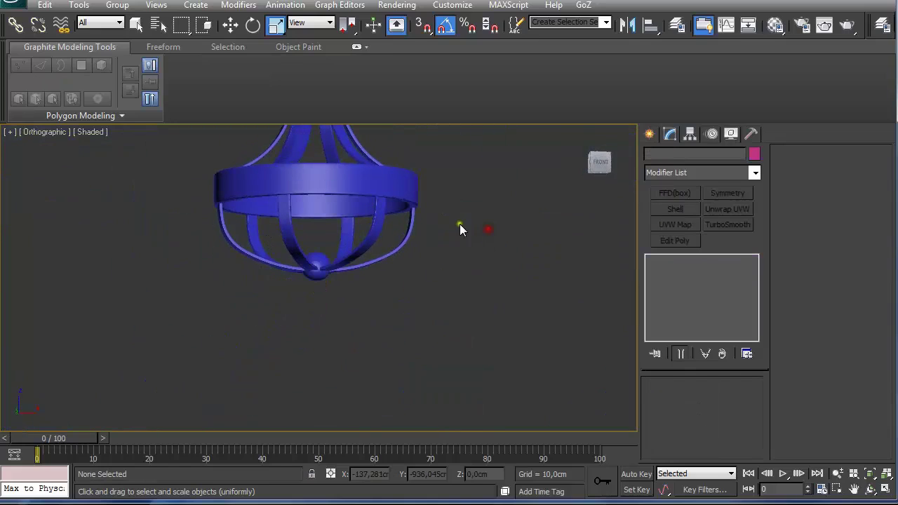
# Lower the ball slightly along Z to a height of about 96.2 cm and check its fit in the Front view
pyautogui.click(321, 282)
pyautogui.press('w')
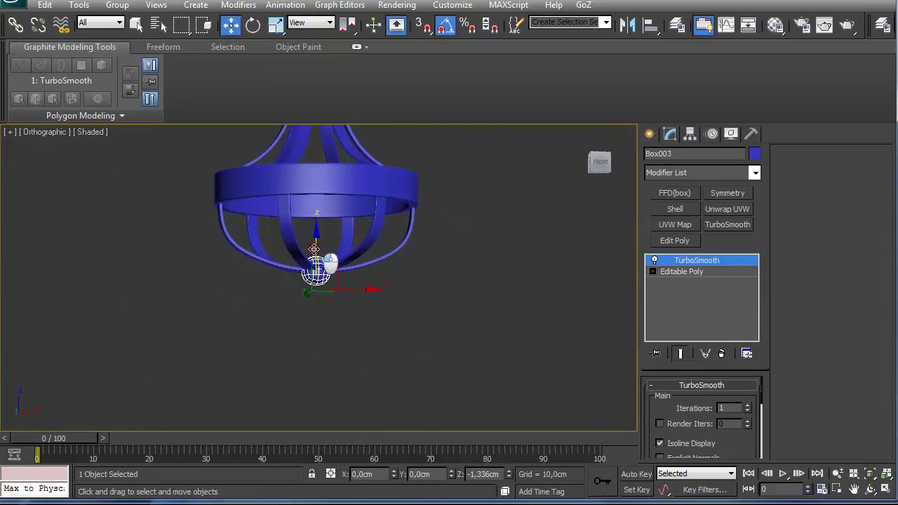
pyautogui.moveTo(314, 250); pyautogui.dragTo(316, 250)
pyautogui.keyDown('alt'); pyautogui.moveTo(321, 249); pyautogui.dragTo(318, 255, button='middle'); pyautogui.keyUp('alt')
pyautogui.scroll(-5, 478, 230)
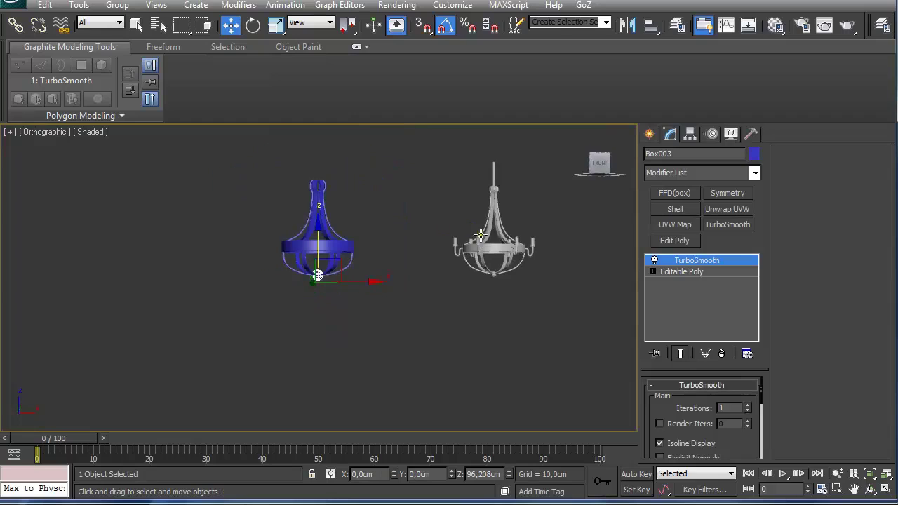
pyautogui.scroll(4, 481, 235)
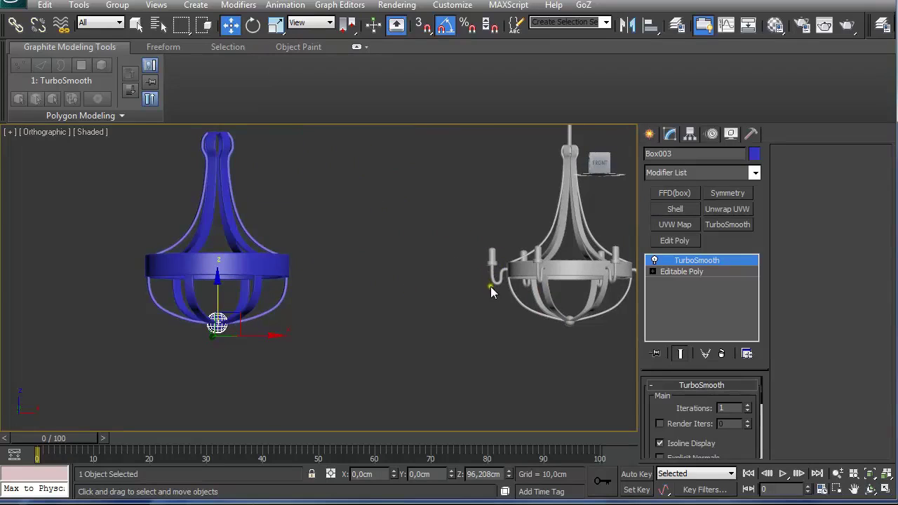
pyautogui.scroll(3, 202, 248)
pyautogui.moveTo(202, 249); pyautogui.dragTo(268, 249, button='middle')
pyautogui.press('f')
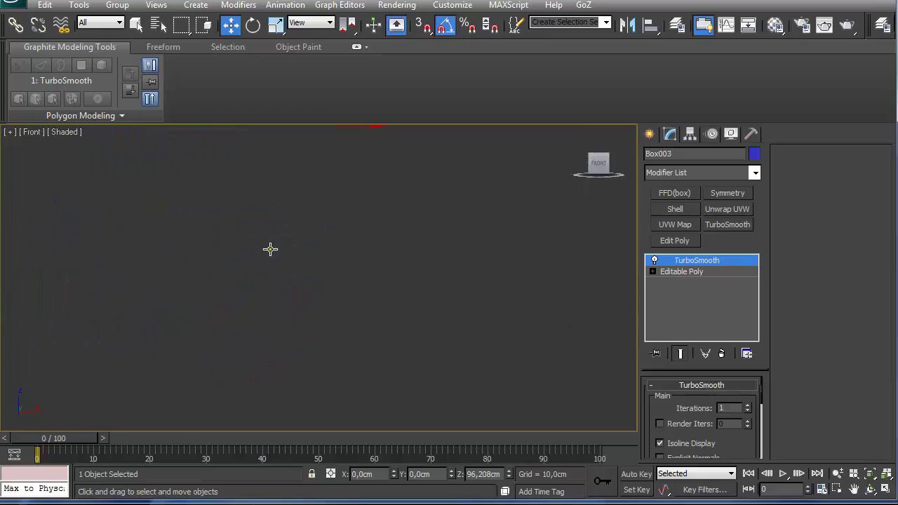
pyautogui.press('z')
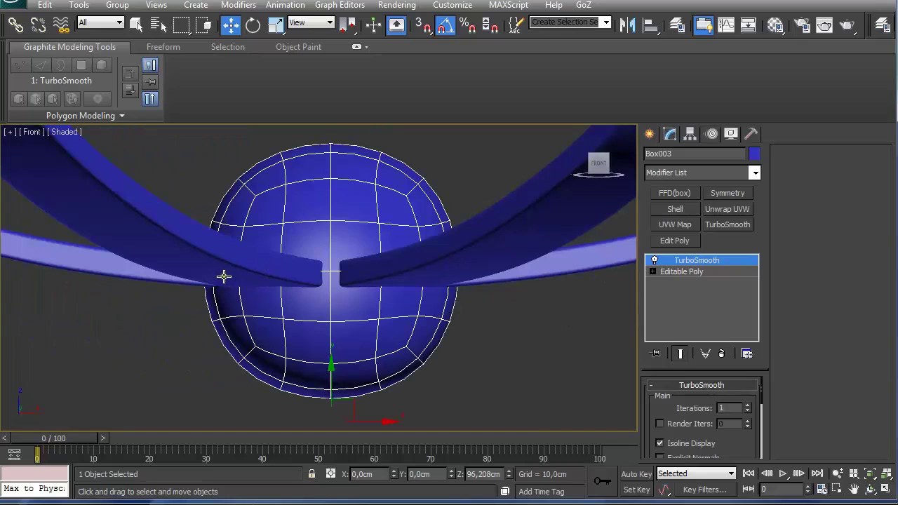
pyautogui.moveTo(224, 275); pyautogui.dragTo(265, 304, button='middle')
pyautogui.scroll(-5, 230, 274)
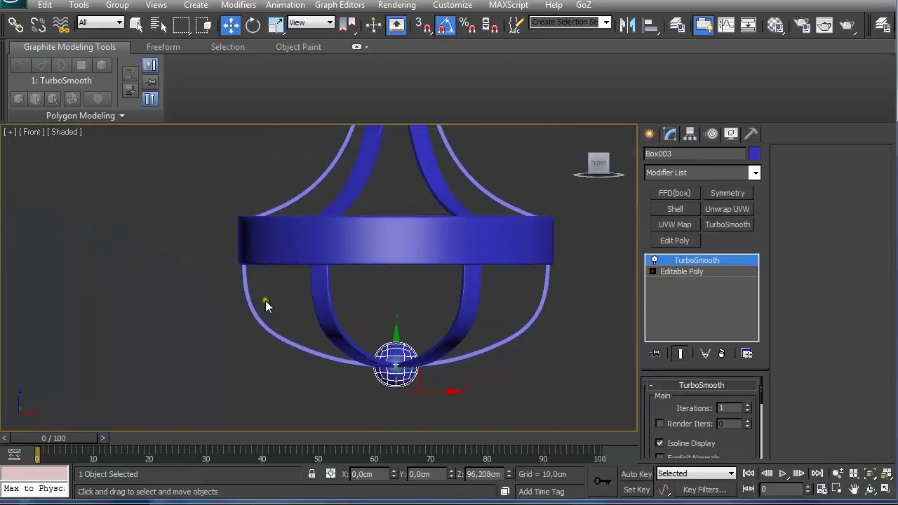
# Draw a curved S-shaped line in the Front view from the ring's outer side down and up into a hook, with renderer and viewport display disabled
pyautogui.click(650, 134)
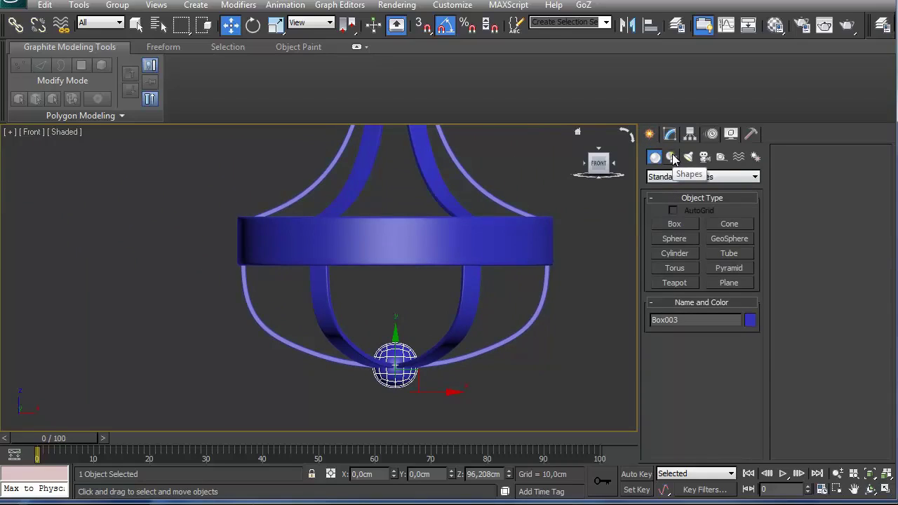
pyautogui.click(673, 159)
pyautogui.click(669, 235)
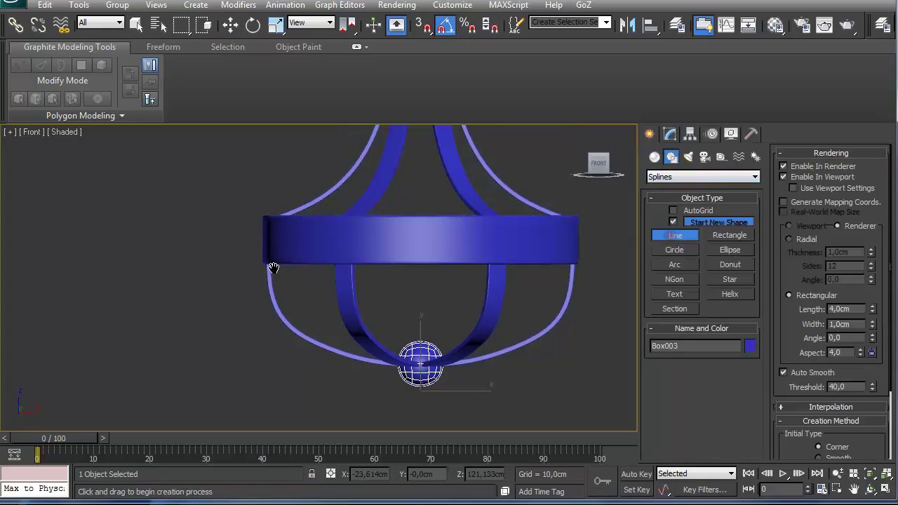
pyautogui.scroll(2, 345, 274)
pyautogui.scroll(2, 369, 286)
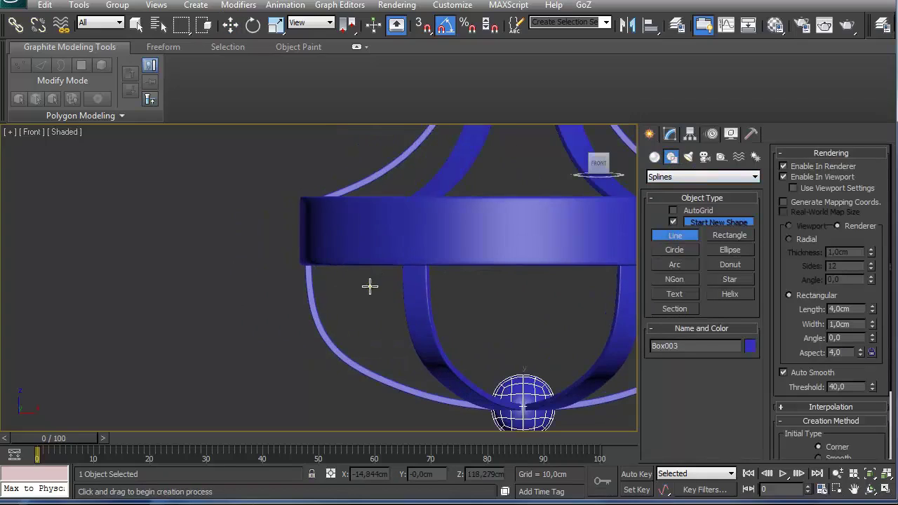
pyautogui.click(784, 177)
pyautogui.click(784, 167)
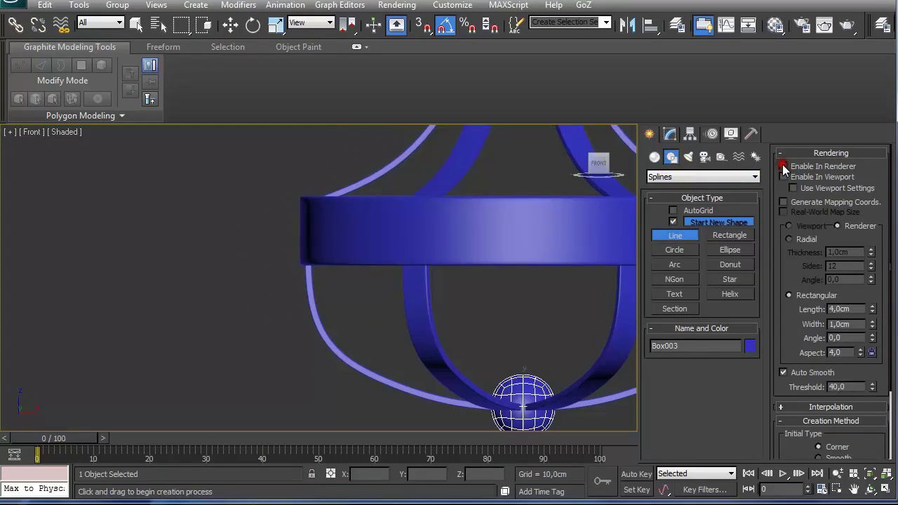
pyautogui.click(300, 226)
pyautogui.moveTo(264, 254); pyautogui.dragTo(260, 288)
pyautogui.moveTo(245, 317); pyautogui.dragTo(214, 309)
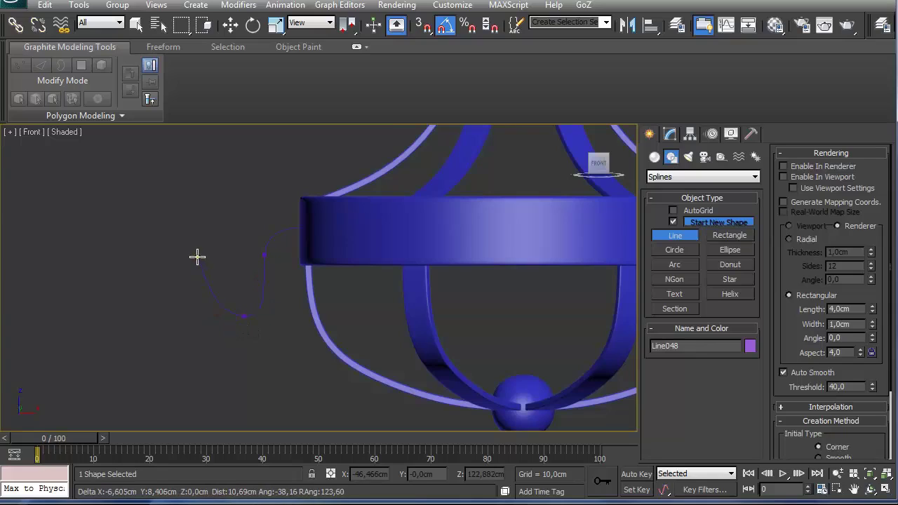
pyautogui.moveTo(198, 256); pyautogui.dragTo(198, 203)
pyautogui.rightClick(198, 203)
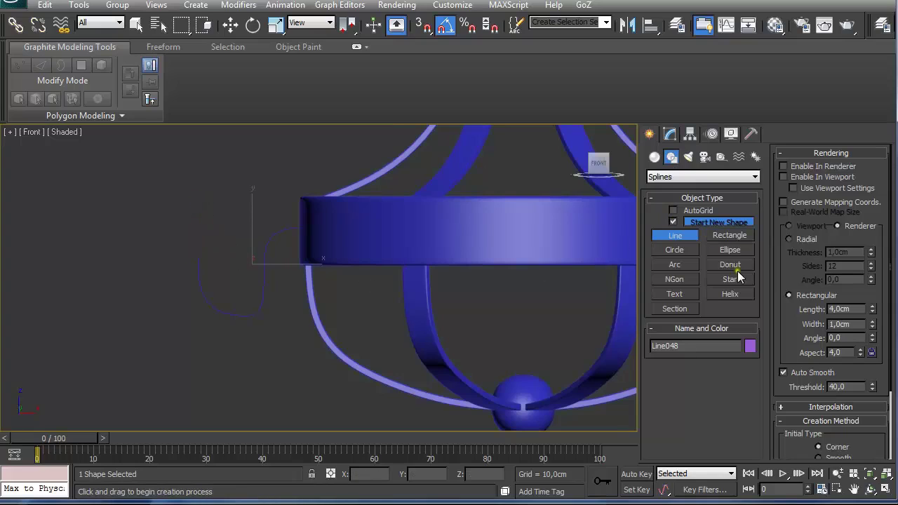
# Change the hook line's object color to light grey
pyautogui.click(750, 346)
pyautogui.click(528, 273)
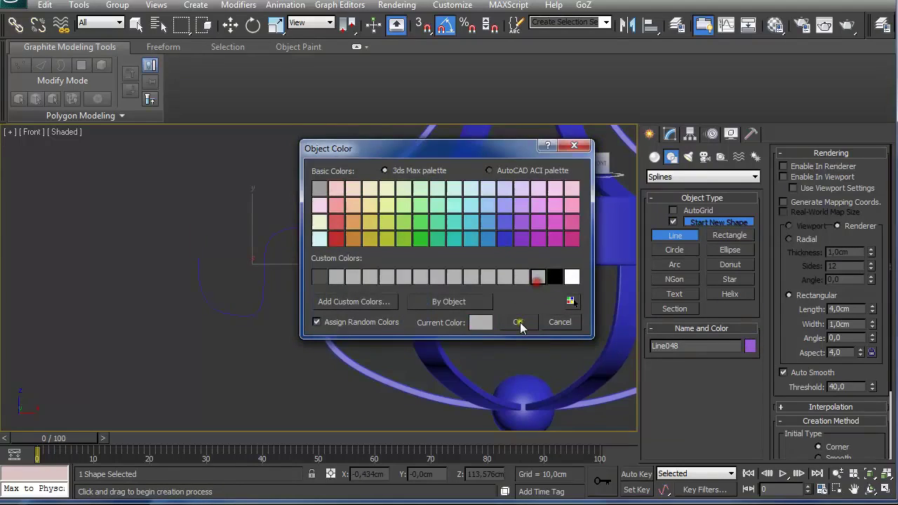
pyautogui.click(519, 320)
# Make the hook line visible in the renderer and viewport as a radial tube 1.0 cm thick
pyautogui.scroll(2, 348, 304)
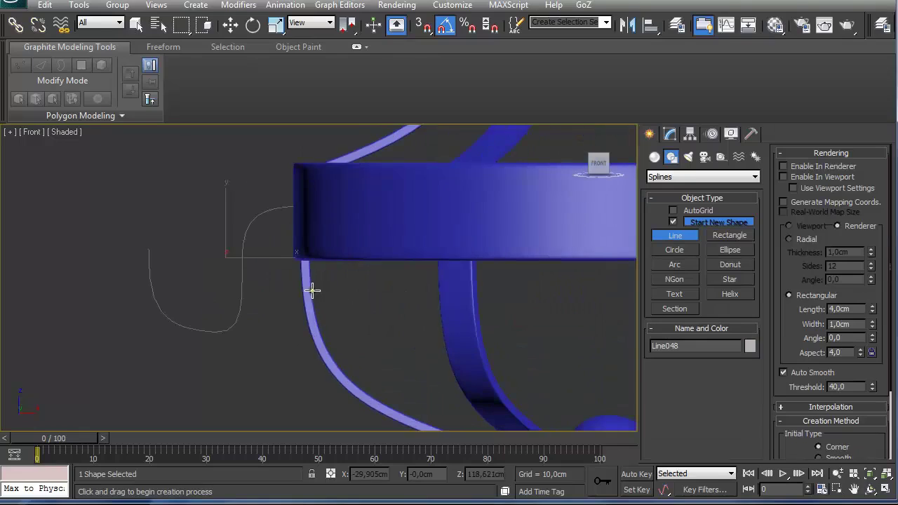
pyautogui.moveTo(313, 289); pyautogui.dragTo(364, 300, button='middle')
pyautogui.click(784, 176)
pyautogui.click(783, 166)
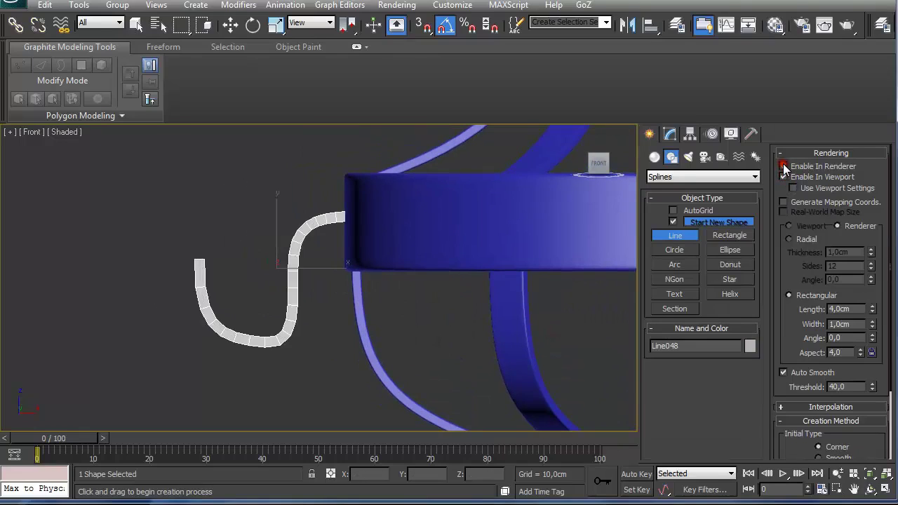
pyautogui.click(789, 239)
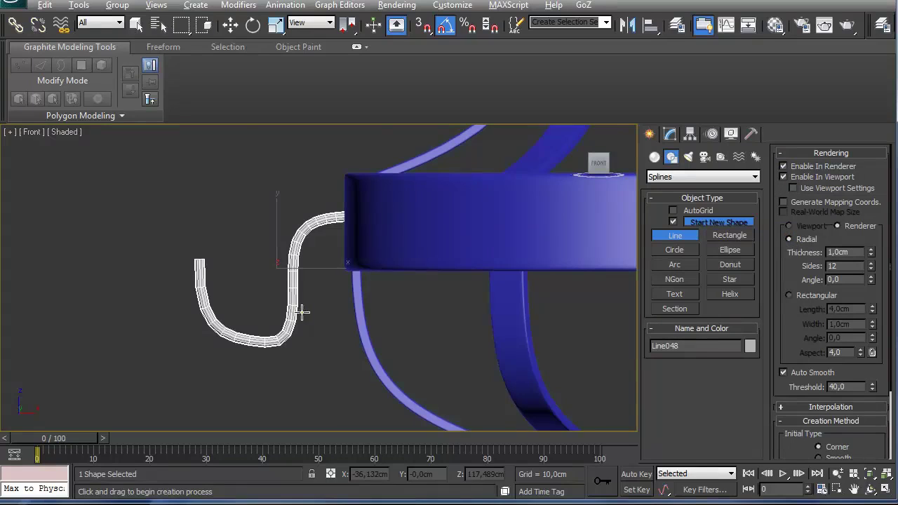
pyautogui.keyDown('alt'); pyautogui.moveTo(302, 314); pyautogui.dragTo(347, 315, button='middle'); pyautogui.keyUp('alt')
# Reshape the hook by moving its bottom vertex away from the ring and adjusting the vertex at the upper bend
pyautogui.click(670, 134)
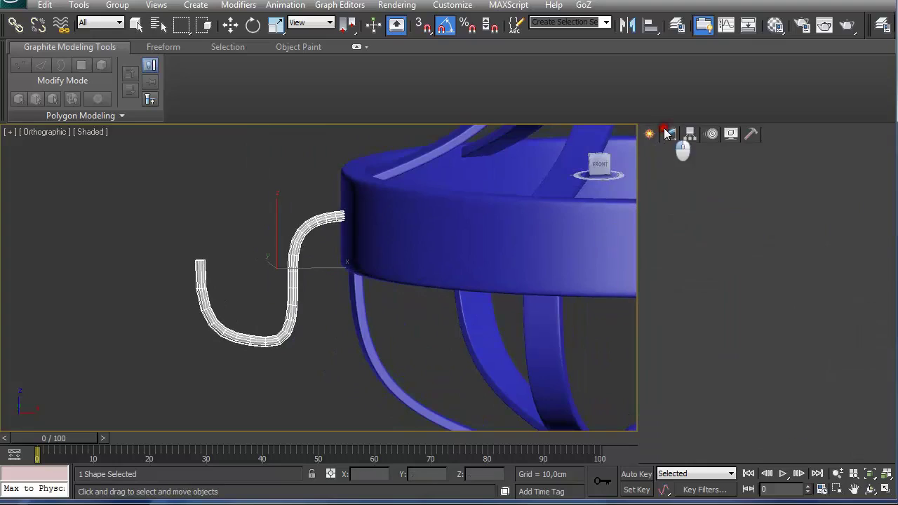
pyautogui.click(663, 261)
pyautogui.click(664, 261)
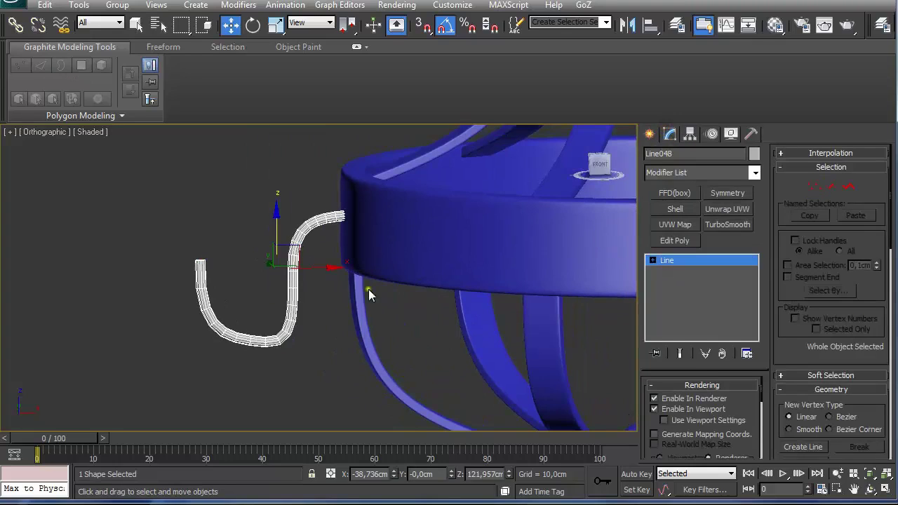
pyautogui.moveTo(245, 311); pyautogui.dragTo(285, 344, button='middle')
pyautogui.press('1')
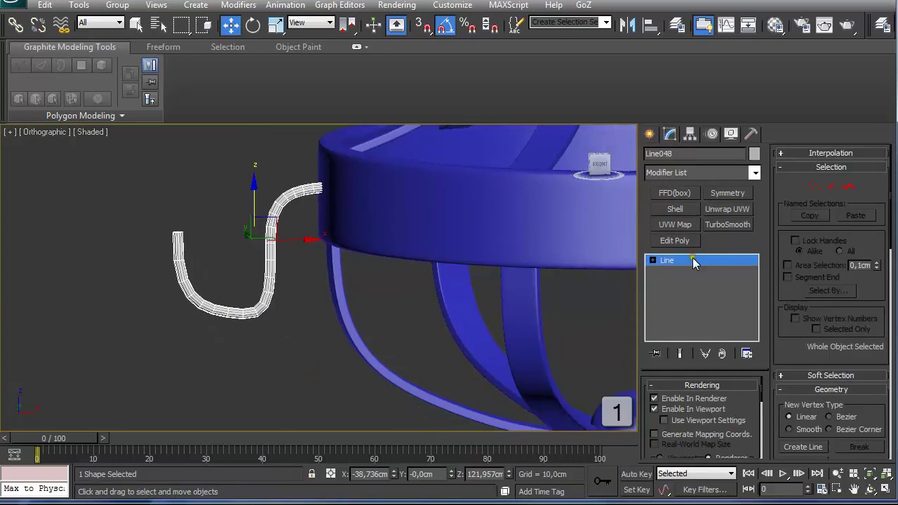
pyautogui.moveTo(220, 286); pyautogui.dragTo(268, 348)
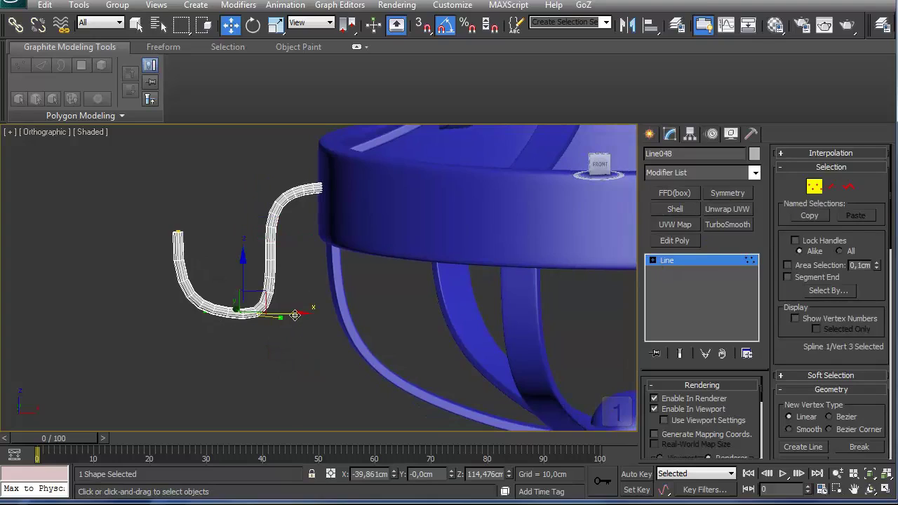
pyautogui.moveTo(297, 315); pyautogui.dragTo(271, 315)
pyautogui.moveTo(252, 184); pyautogui.dragTo(284, 239)
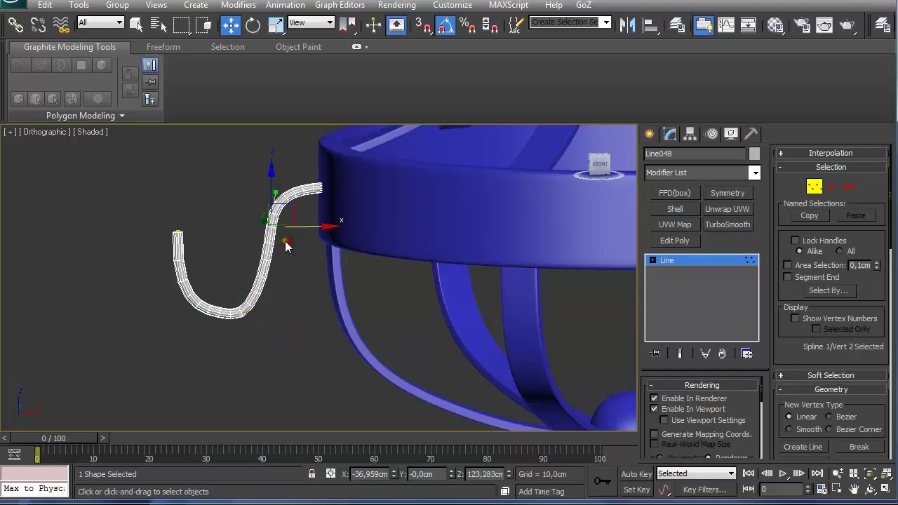
pyautogui.moveTo(292, 208); pyautogui.dragTo(277, 186)
# Refine the hook's bottom vertex in the Front view, placing it at about X -41.6 cm, Z 114.9 cm
pyautogui.press('f')
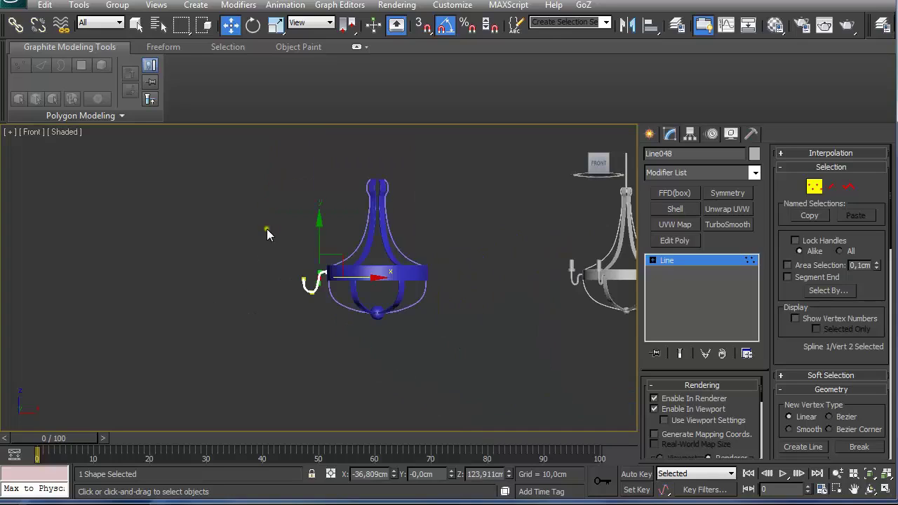
pyautogui.scroll(5, 325, 311)
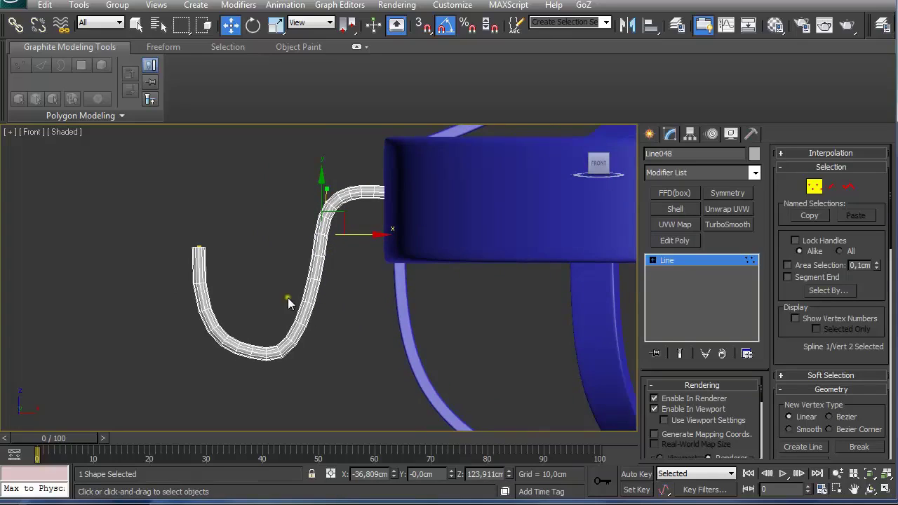
pyautogui.moveTo(298, 386); pyautogui.dragTo(298, 388)
pyautogui.moveTo(290, 341); pyautogui.dragTo(284, 336)
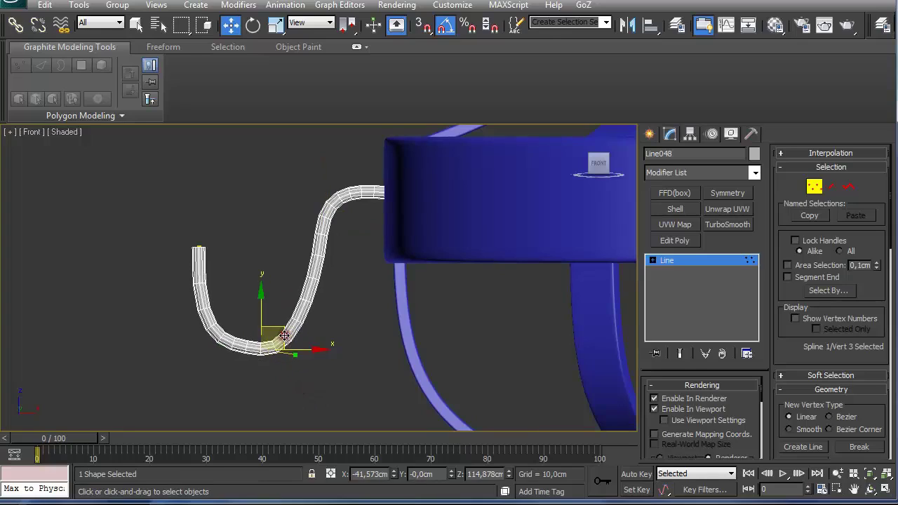
# Create a cylinder in the Top view centered on the hook's free end, about 3.1 cm in radius and 1.0 cm high
pyautogui.click(649, 134)
pyautogui.press('t')
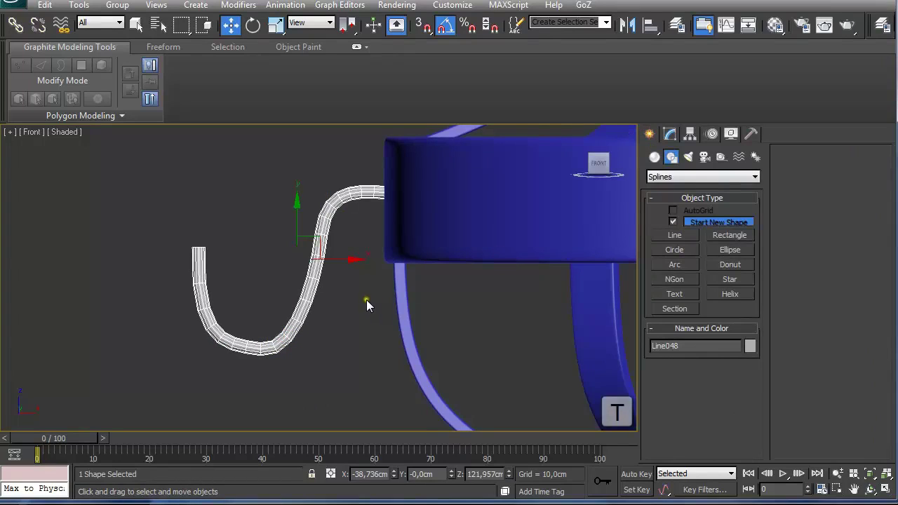
pyautogui.scroll(-4, 268, 314)
pyautogui.moveTo(171, 312); pyautogui.dragTo(506, 274, button='middle')
pyautogui.scroll(3, 491, 281)
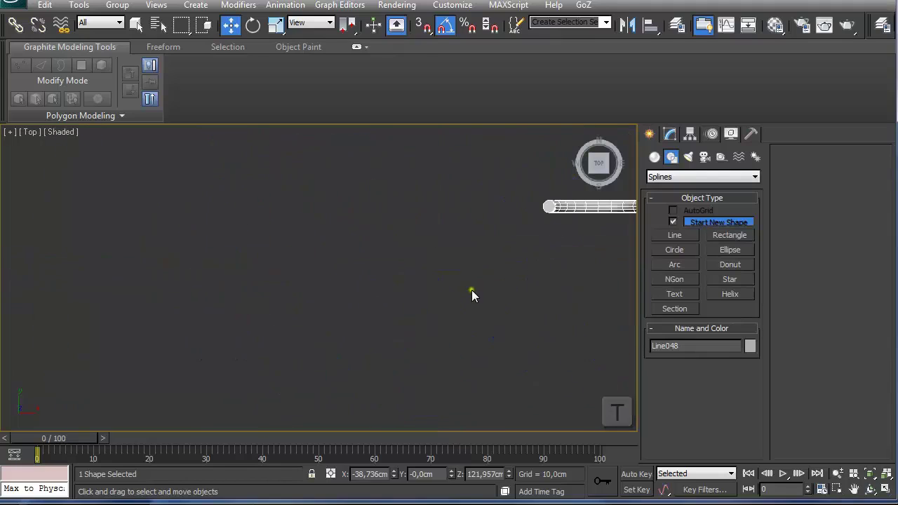
pyautogui.moveTo(584, 222); pyautogui.dragTo(316, 341, button='middle')
pyautogui.scroll(3, 484, 274)
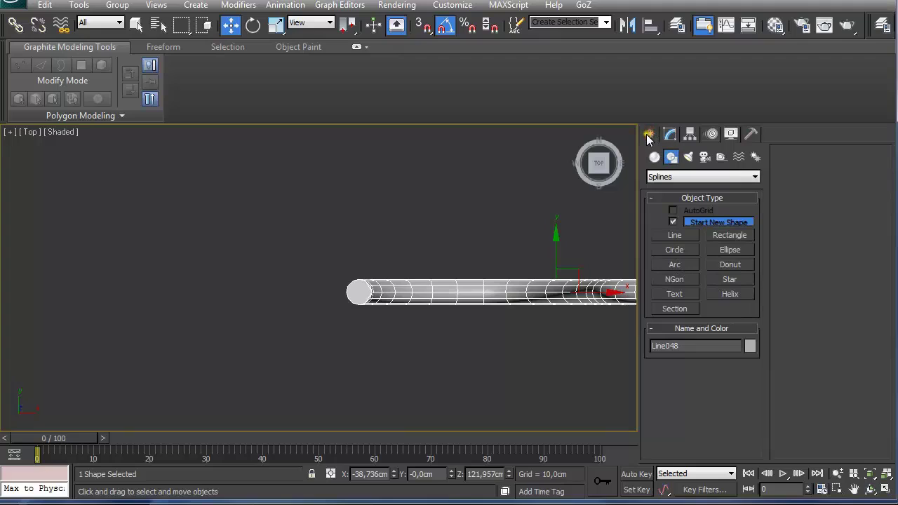
pyautogui.click(654, 158)
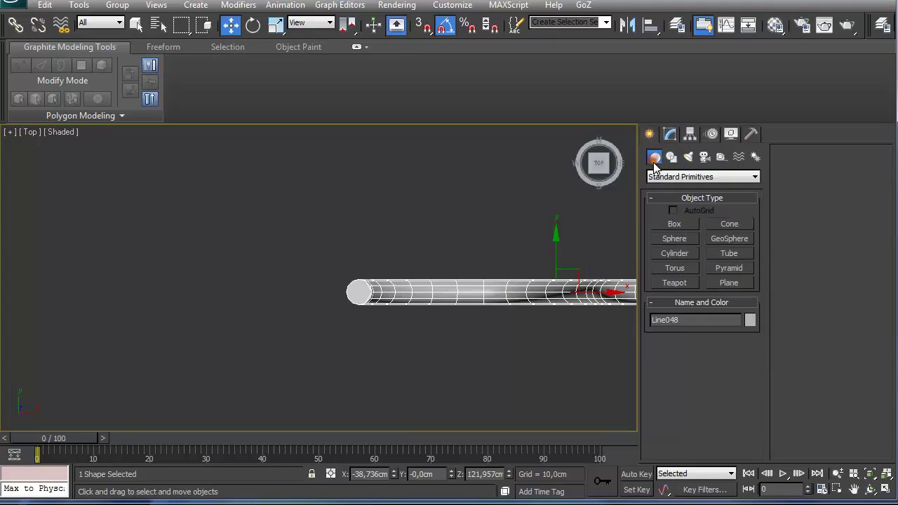
pyautogui.click(666, 255)
pyautogui.moveTo(543, 258); pyautogui.dragTo(534, 249, button='middle')
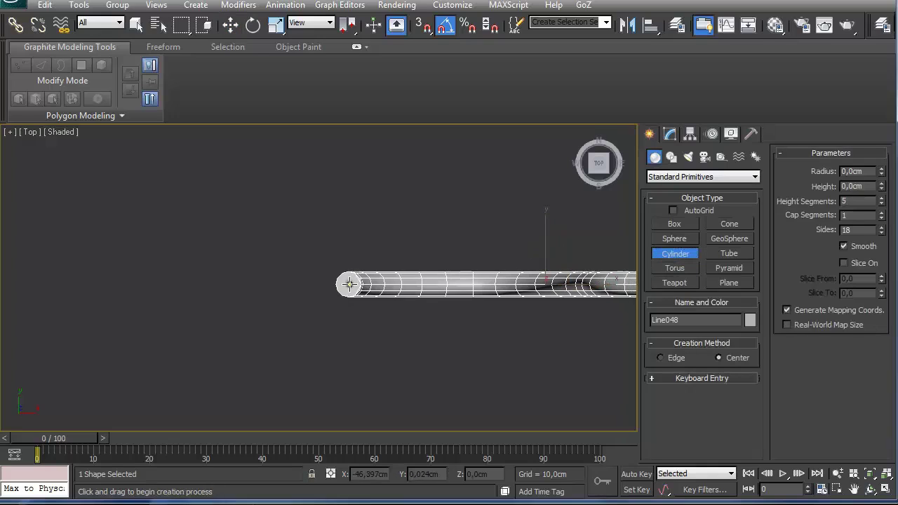
pyautogui.moveTo(347, 283); pyautogui.dragTo(390, 348)
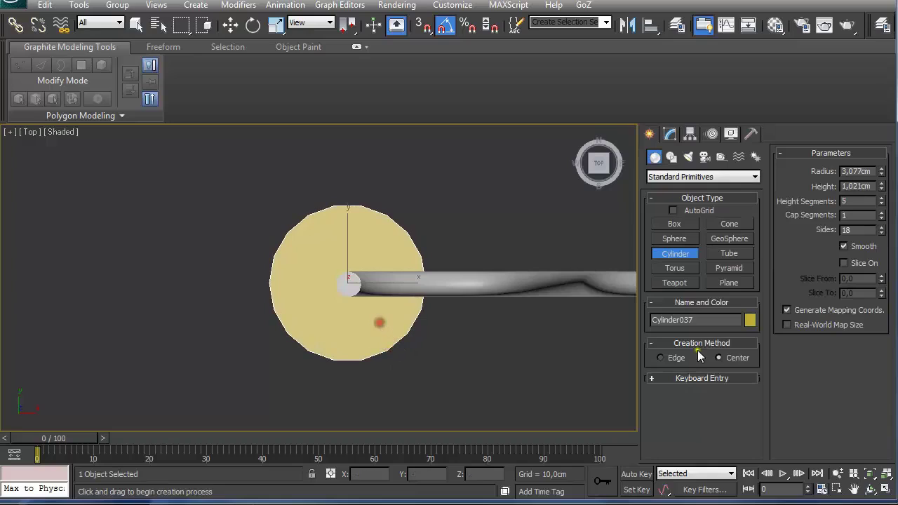
# Set the cylinder to 1 height segment and 2 cap segments, and raise it in the Front view onto the hook's free end, about Z 121.9 cm
pyautogui.click(883, 212)
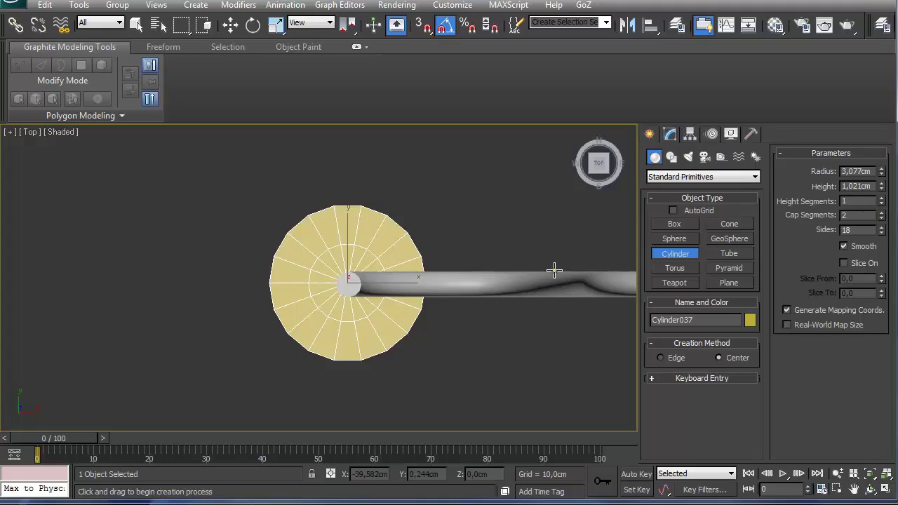
pyautogui.press('f')
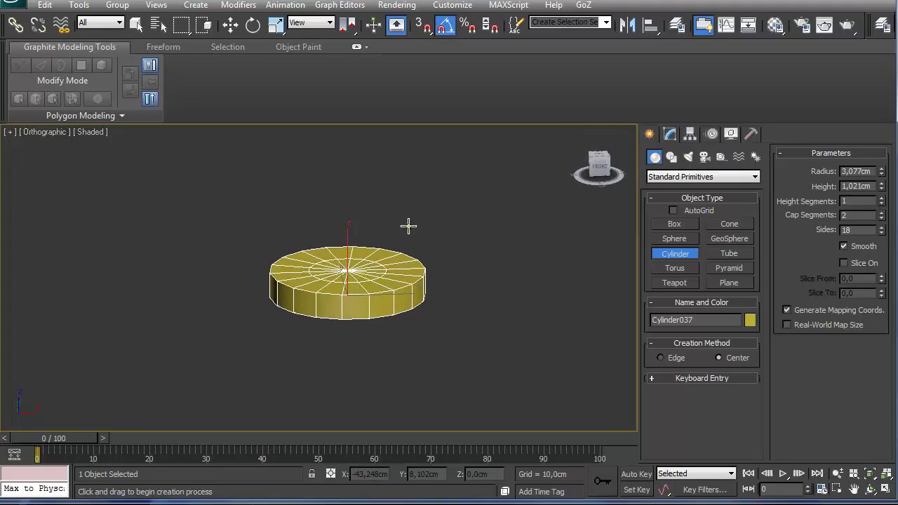
pyautogui.press('z')
pyautogui.scroll(-5, 387, 229)
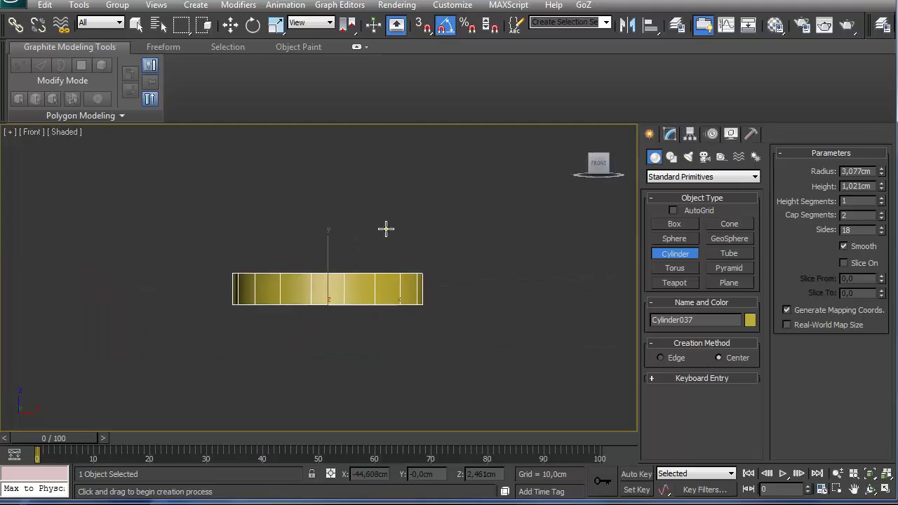
pyautogui.rightClick(385, 229)
pyautogui.moveTo(383, 229); pyautogui.dragTo(365, 392, button='middle')
pyautogui.moveTo(329, 413); pyautogui.dragTo(325, 175)
pyautogui.scroll(-6, 327, 176)
pyautogui.moveTo(332, 197); pyautogui.dragTo(330, 285, button='middle')
pyautogui.moveTo(317, 313); pyautogui.dragTo(313, 176)
pyautogui.scroll(6, 319, 180)
pyautogui.moveTo(318, 180); pyautogui.dragTo(323, 339, button='middle')
pyautogui.scroll(3, 323, 285)
pyautogui.scroll(2, 357, 224)
pyautogui.moveTo(349, 211); pyautogui.dragTo(380, 374, button='middle')
pyautogui.scroll(2, 356, 331)
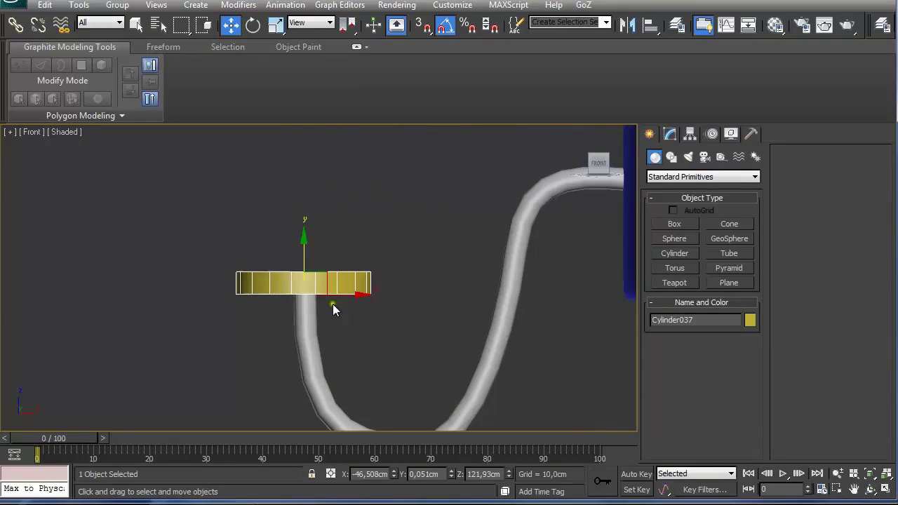
# Convert the cylinder to an Editable Poly and thicken it by raising its top vertices to about Z 123.9 cm
pyautogui.rightClick(328, 285)
pyautogui.moveTo(388, 420)
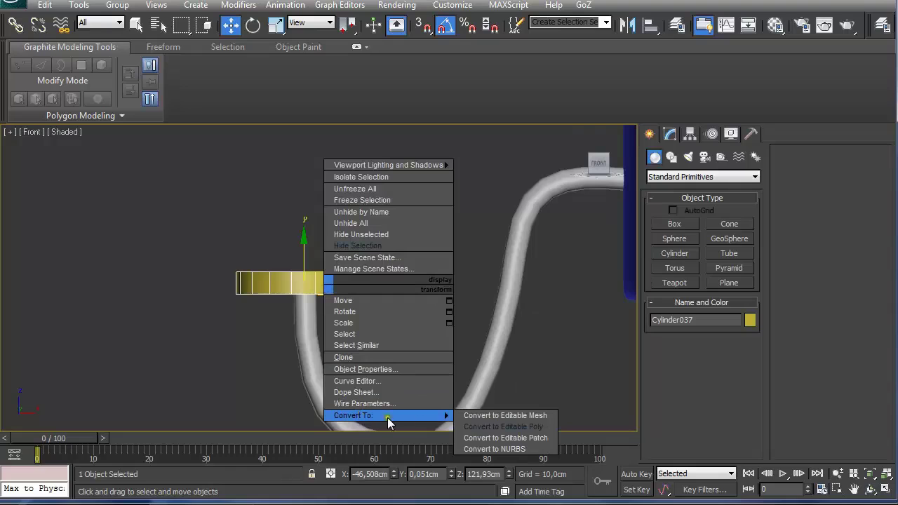
pyautogui.click(507, 427)
pyautogui.press('1')
pyautogui.moveTo(195, 245); pyautogui.dragTo(400, 292)
pyautogui.moveTo(309, 236); pyautogui.dragTo(297, 222)
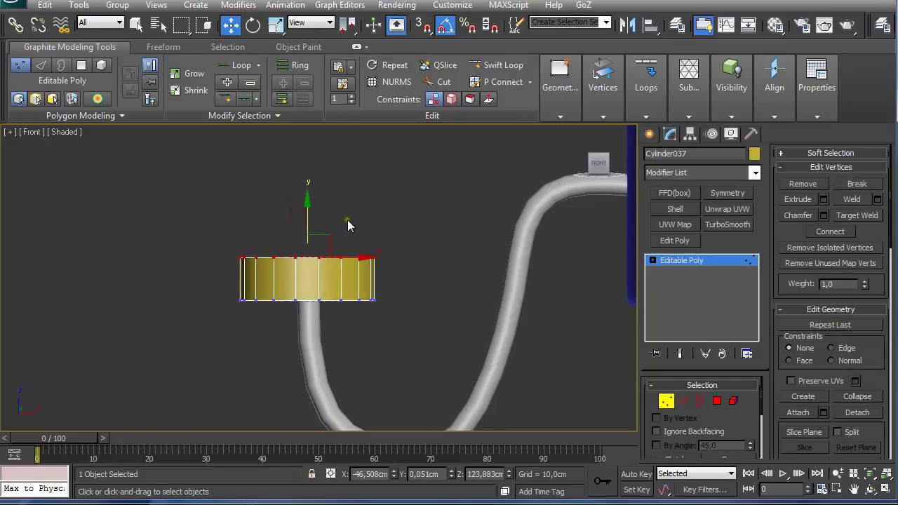
# Scale the cylinder's inner ring of cap vertices outward to about 137% in the Top view
pyautogui.press('t')
pyautogui.hotkey('alt', 'q')
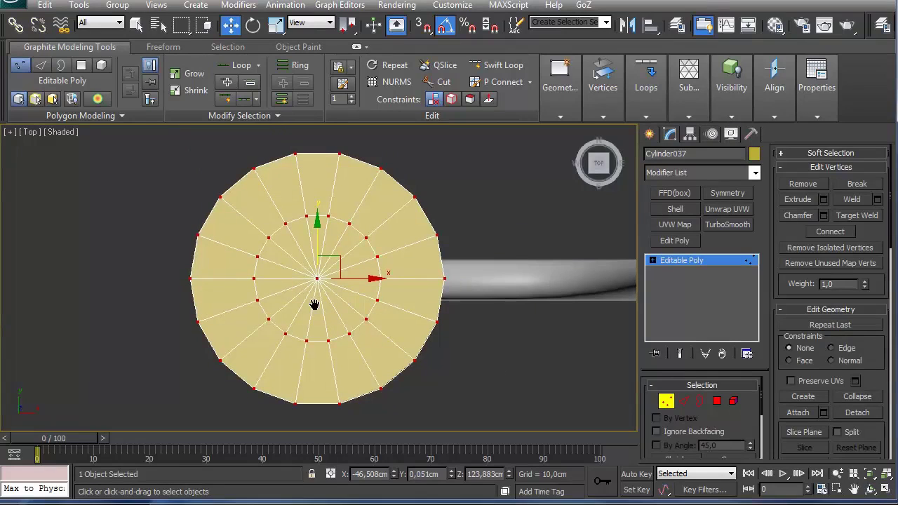
pyautogui.moveTo(247, 218); pyautogui.dragTo(377, 339)
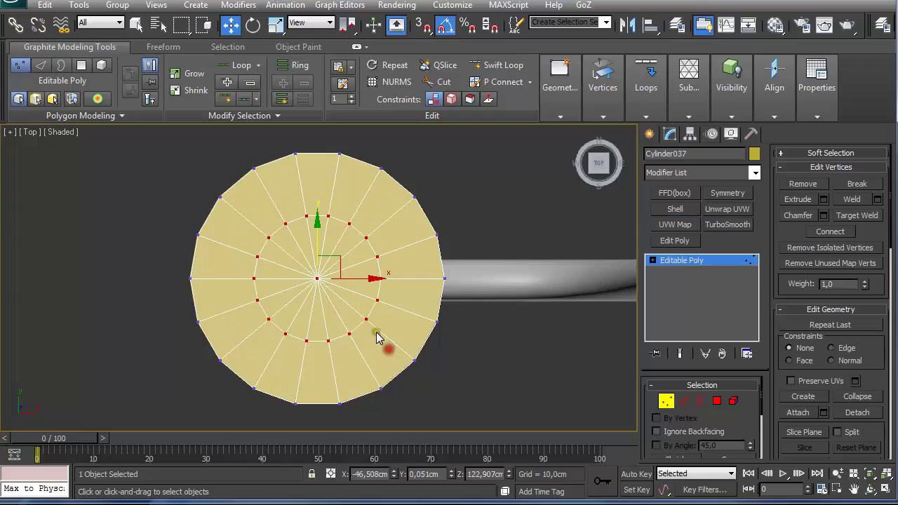
pyautogui.press('r')
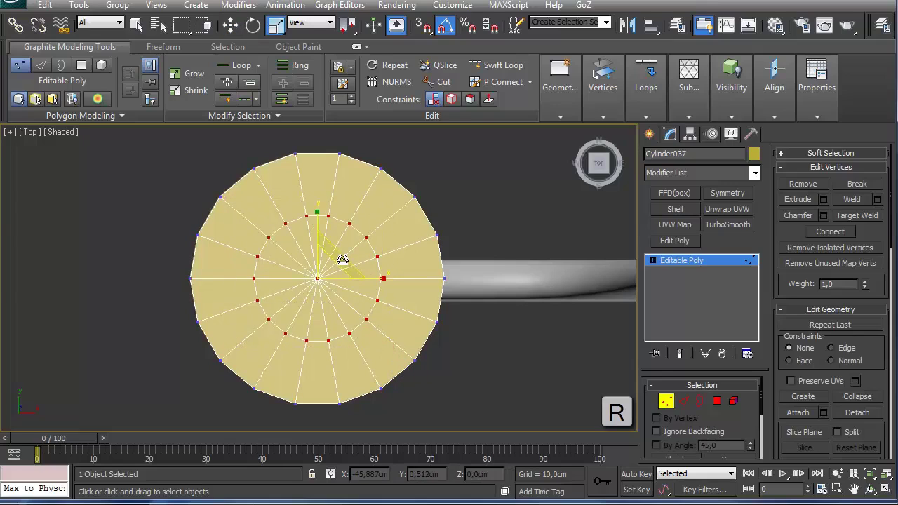
pyautogui.moveTo(342, 260); pyautogui.dragTo(356, 235)
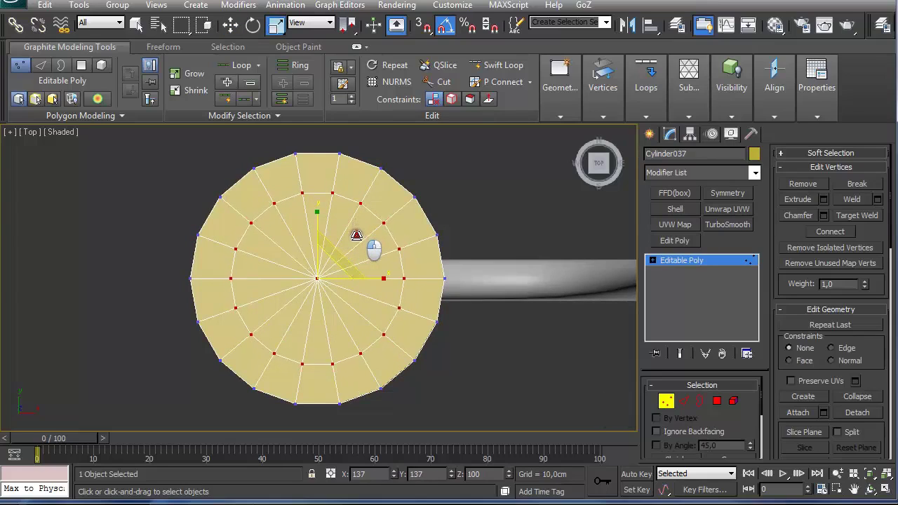
# Extrude the inner polygons of the cylinder's top cap about 0.7 cm downward, leaving the bottom cap out of the selection
pyautogui.click(716, 401)
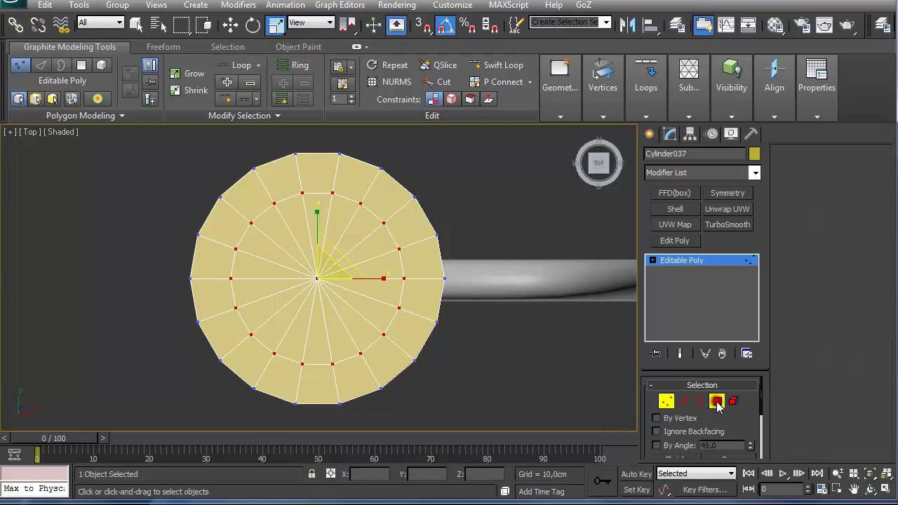
pyautogui.press('q')
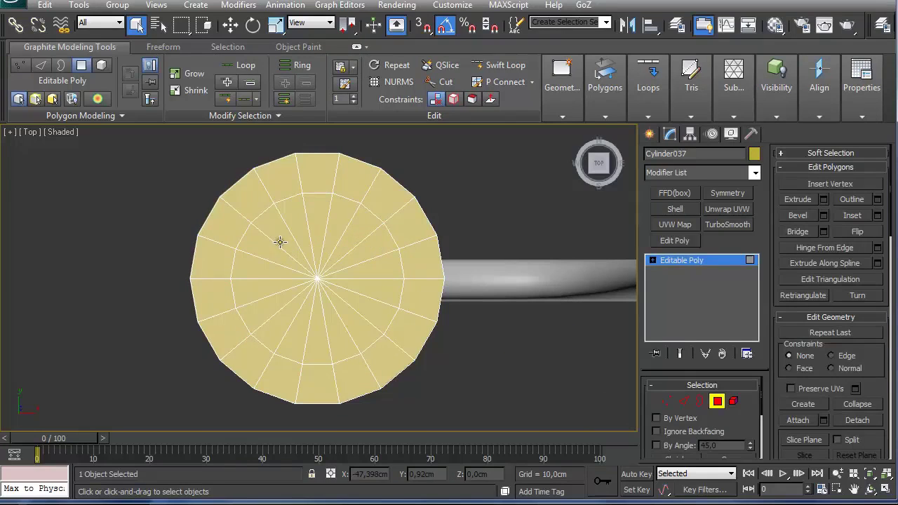
pyautogui.click(284, 247)
pyautogui.keyDown('shift'); pyautogui.click(352, 319); pyautogui.keyUp('shift')
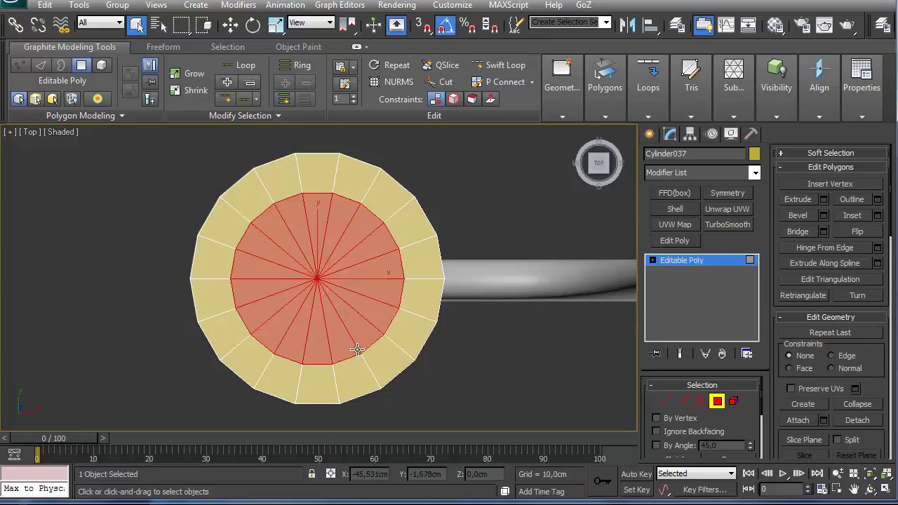
pyautogui.press('f')
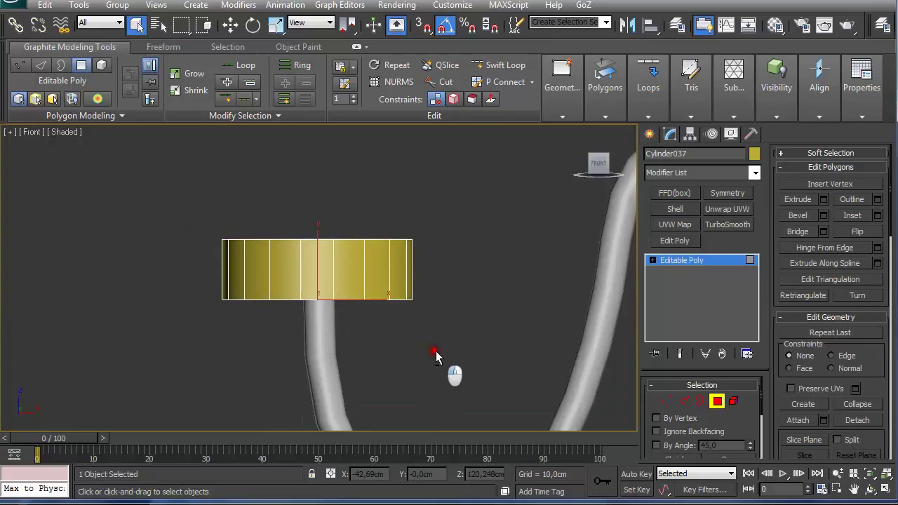
pyautogui.moveTo(434, 351); pyautogui.dragTo(201, 281)
pyautogui.keyDown('alt'); pyautogui.moveTo(360, 249); pyautogui.dragTo(364, 281, button='middle'); pyautogui.keyUp('alt')
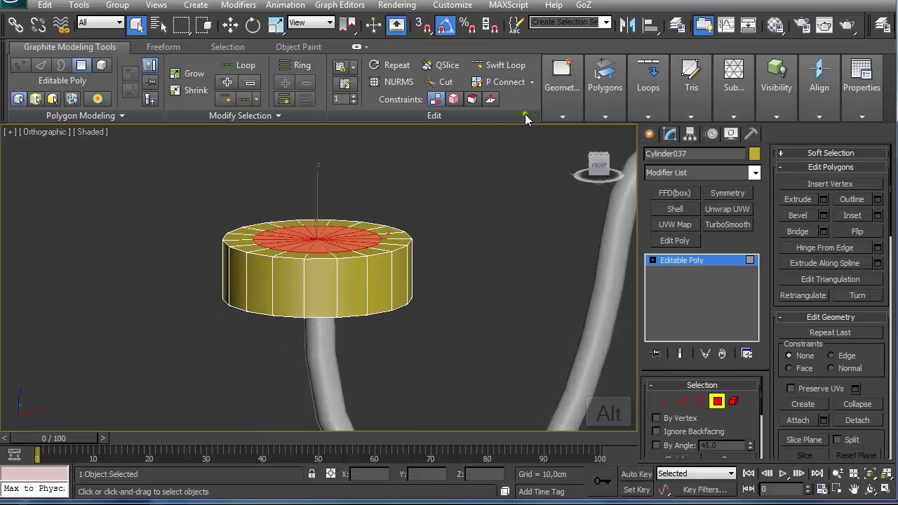
pyautogui.click(607, 116)
pyautogui.moveTo(572, 119)
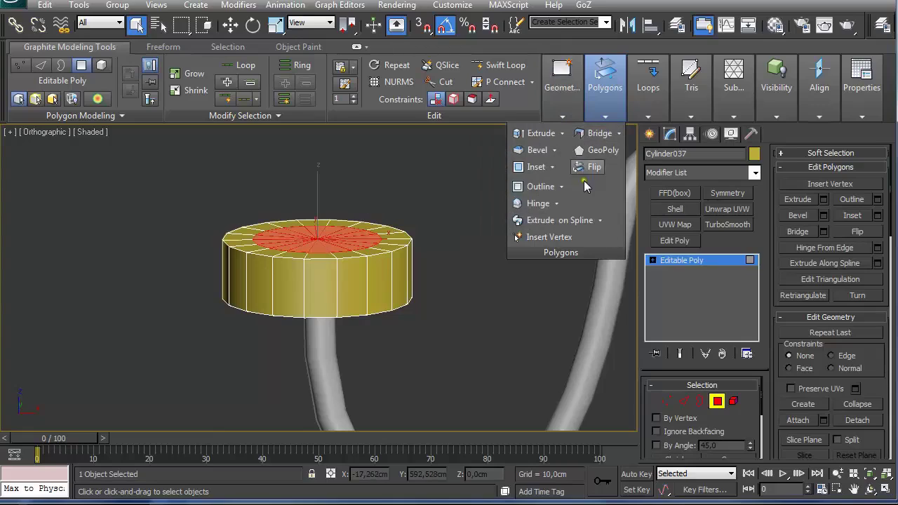
pyautogui.click(544, 135)
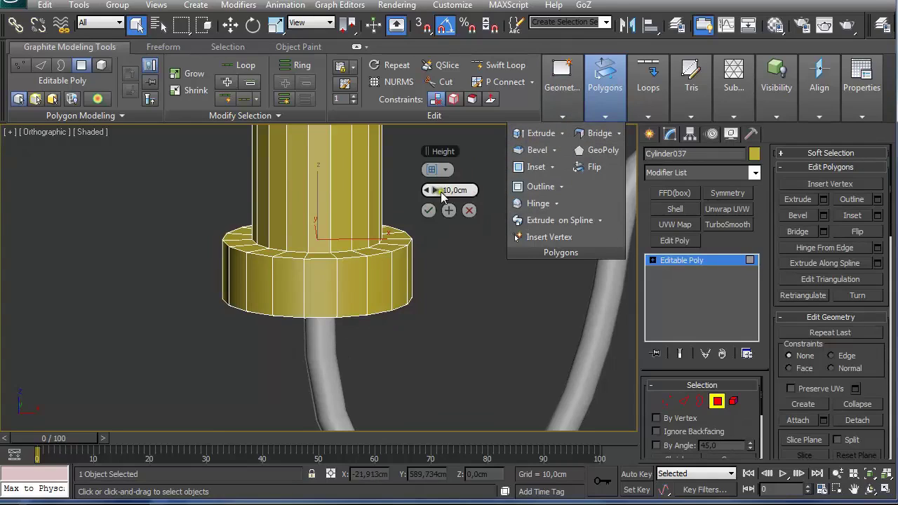
pyautogui.write('-2')
pyautogui.press('Return')
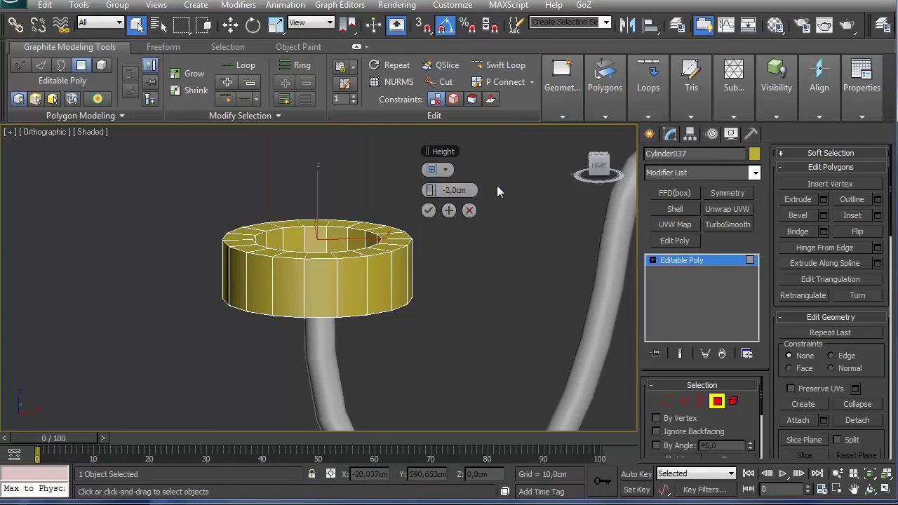
pyautogui.keyDown('alt'); pyautogui.moveTo(320, 251); pyautogui.dragTo(333, 292, button='middle'); pyautogui.keyUp('alt')
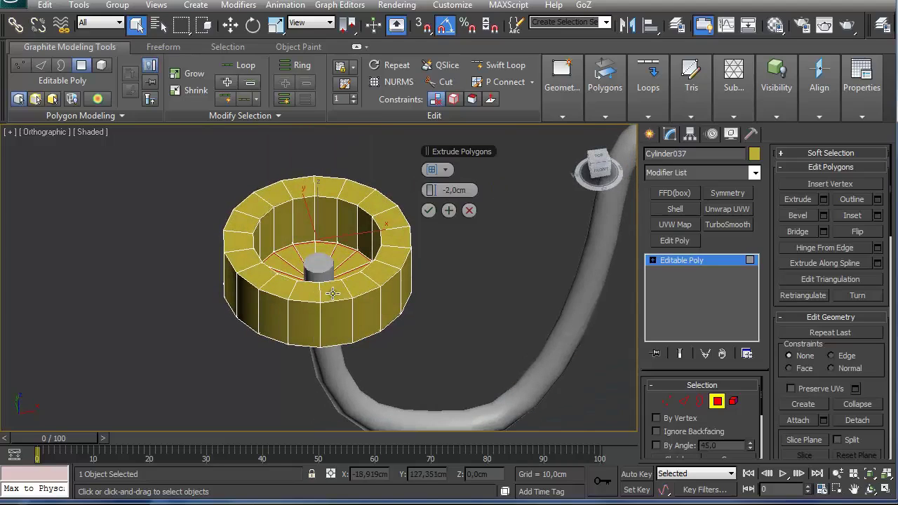
pyautogui.moveTo(430, 190); pyautogui.dragTo(472, 190)
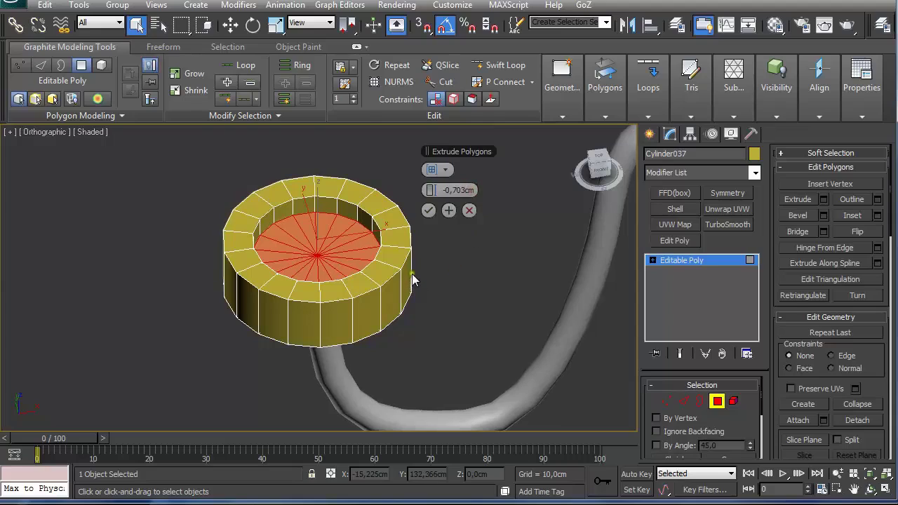
pyautogui.click(429, 210)
pyautogui.scroll(3, 417, 212)
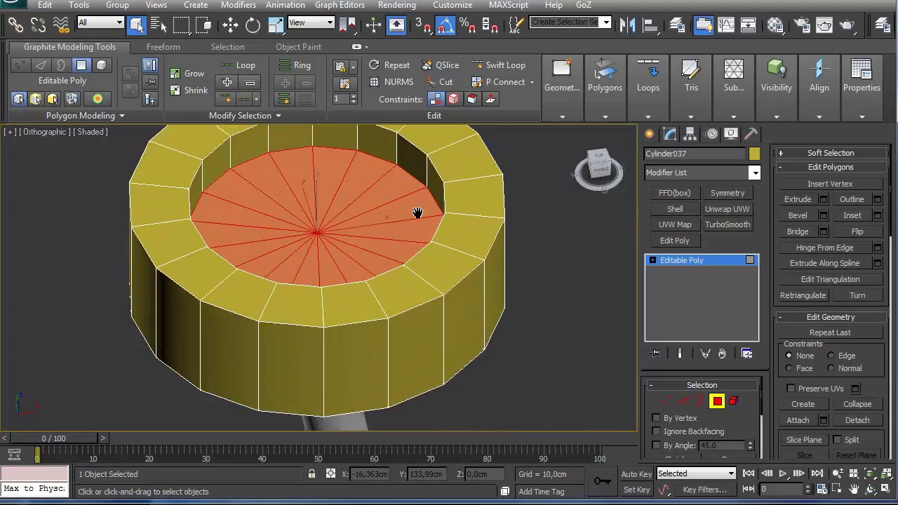
pyautogui.click(673, 264)
# Connect the vertical edges of the recess's inner wall with 2 segments at a pinch of 62
pyautogui.moveTo(458, 260); pyautogui.dragTo(474, 277, button='middle')
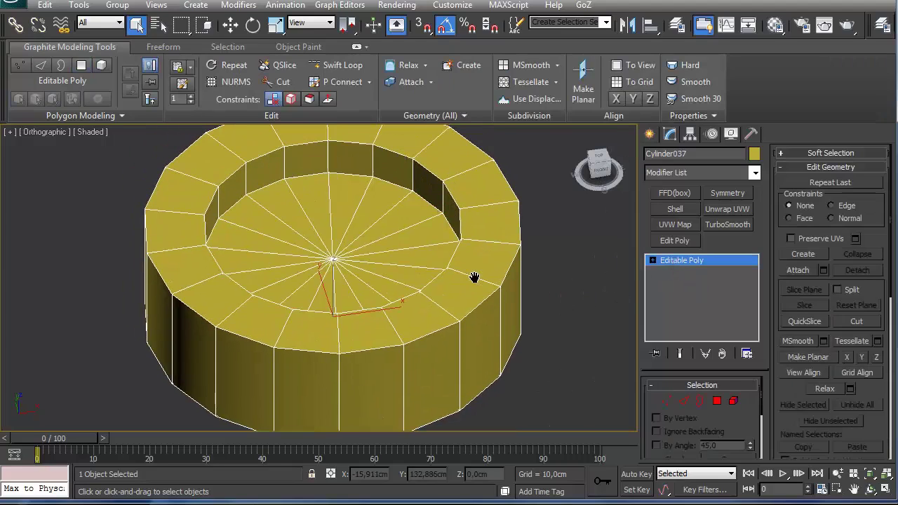
pyautogui.press('2')
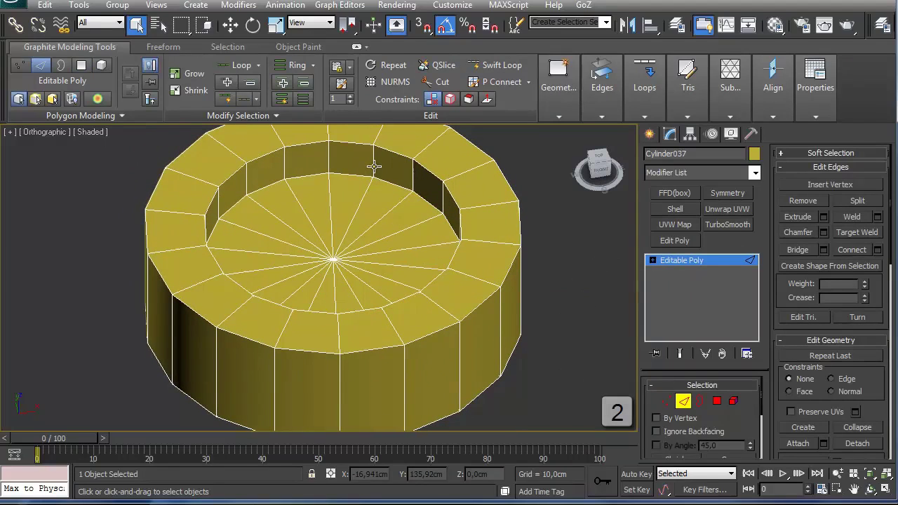
pyautogui.keyDown('shift'); pyautogui.click(412, 174); pyautogui.keyUp('shift')
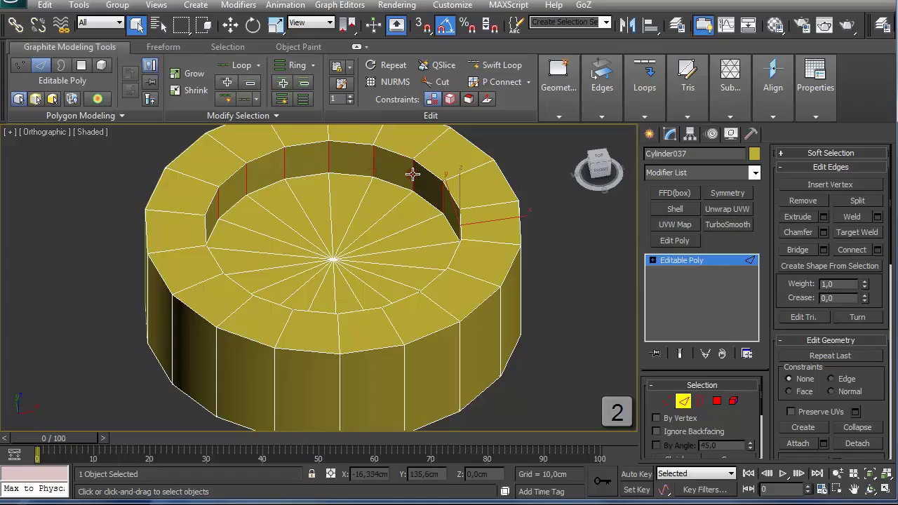
pyautogui.click(603, 115)
pyautogui.click(645, 116)
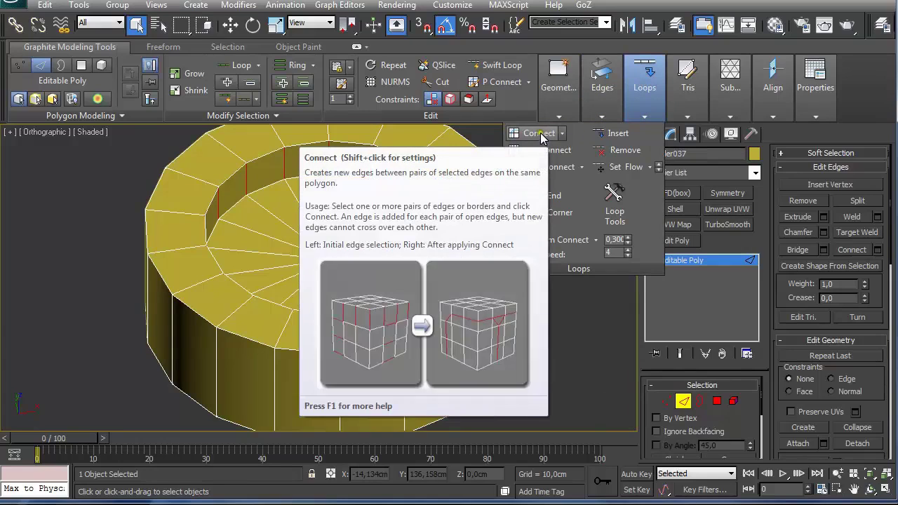
pyautogui.keyDown('shift'); pyautogui.click(540, 134); pyautogui.keyUp('shift')
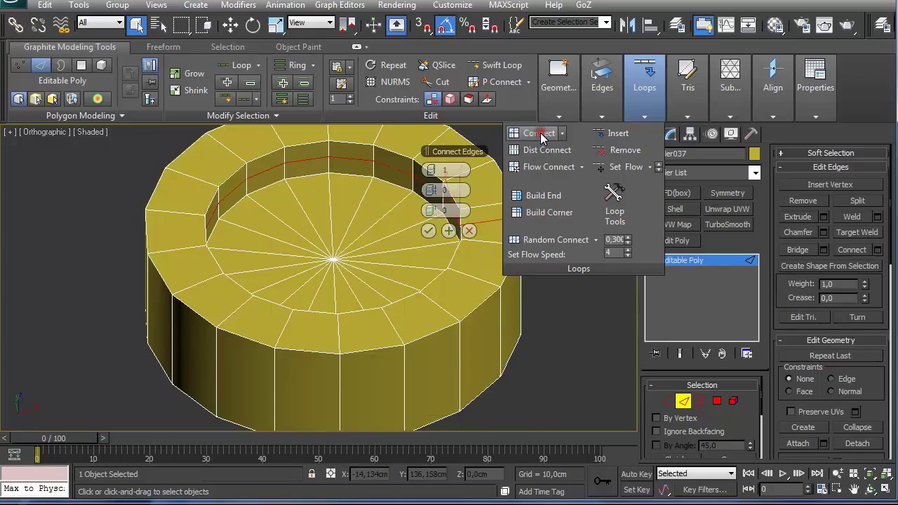
pyautogui.click(436, 170)
pyautogui.moveTo(435, 191); pyautogui.dragTo(635, 183)
pyautogui.click(429, 231)
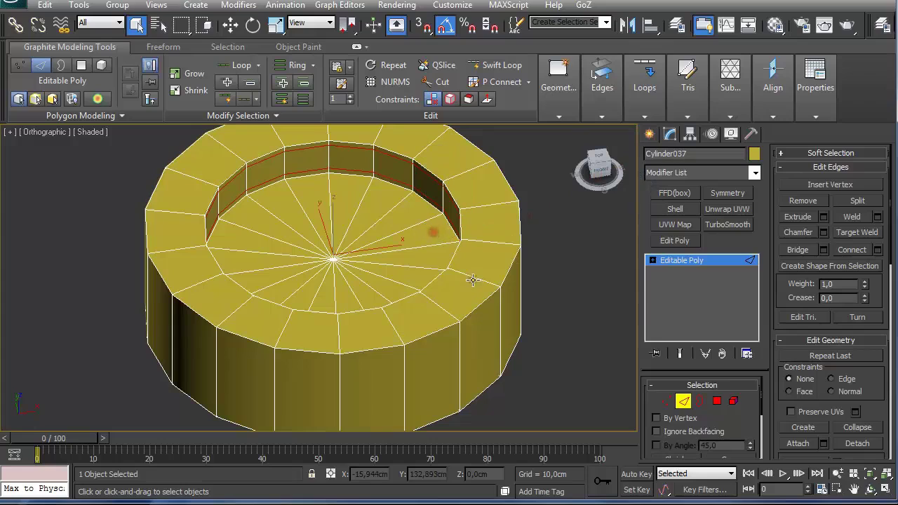
# Connect the radial edges of the holder's top rim with 2 segments at a pinch of 62
pyautogui.click(644, 114)
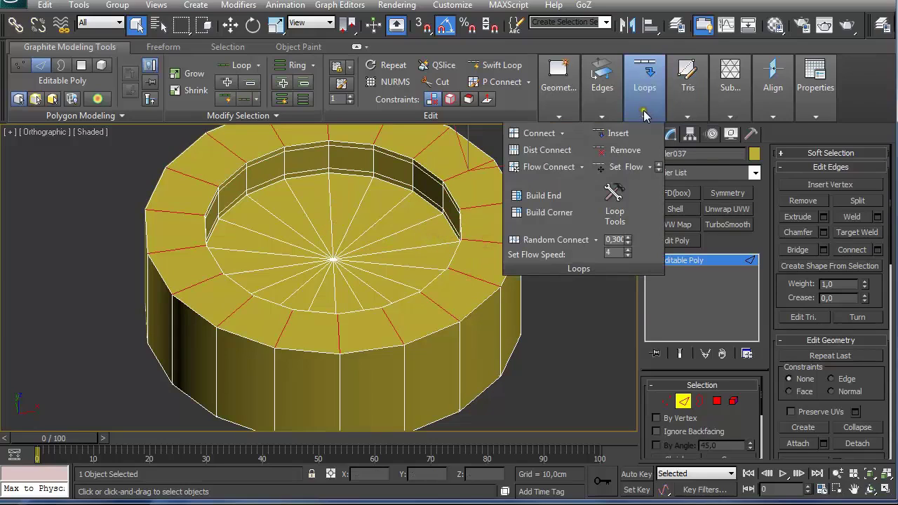
pyautogui.keyDown('shift'); pyautogui.click(541, 134); pyautogui.keyUp('shift')
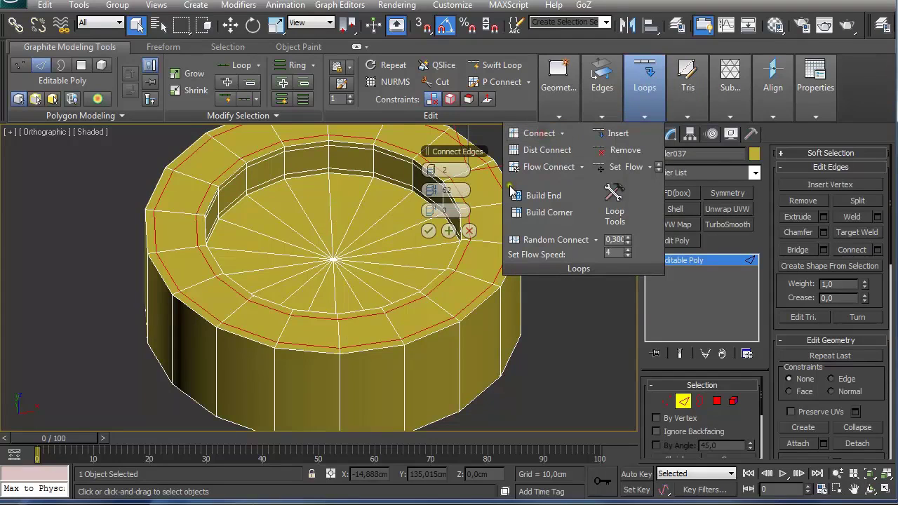
pyautogui.click(430, 231)
# Try to connect the vertical edges of the holder's outer wall with pinched edge loops
pyautogui.click(499, 331)
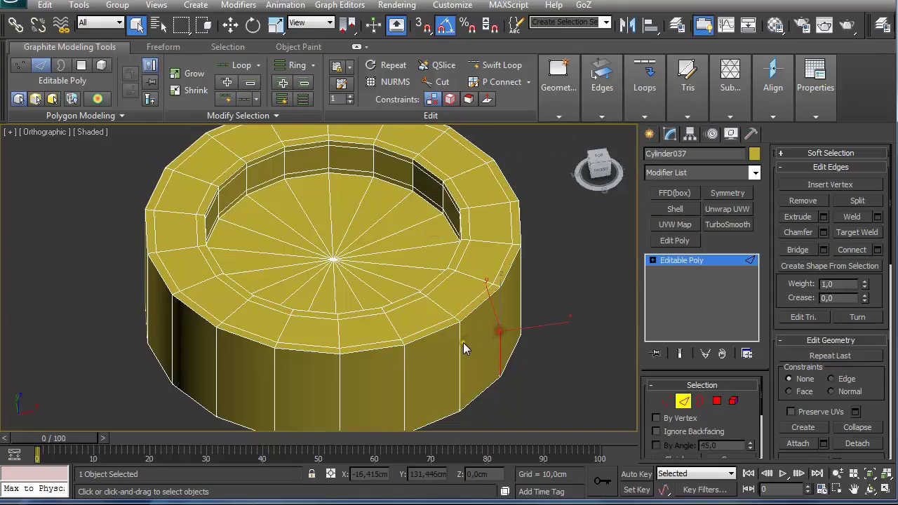
pyautogui.keyDown('shift'); pyautogui.click(460, 343); pyautogui.keyUp('shift')
pyautogui.click(644, 115)
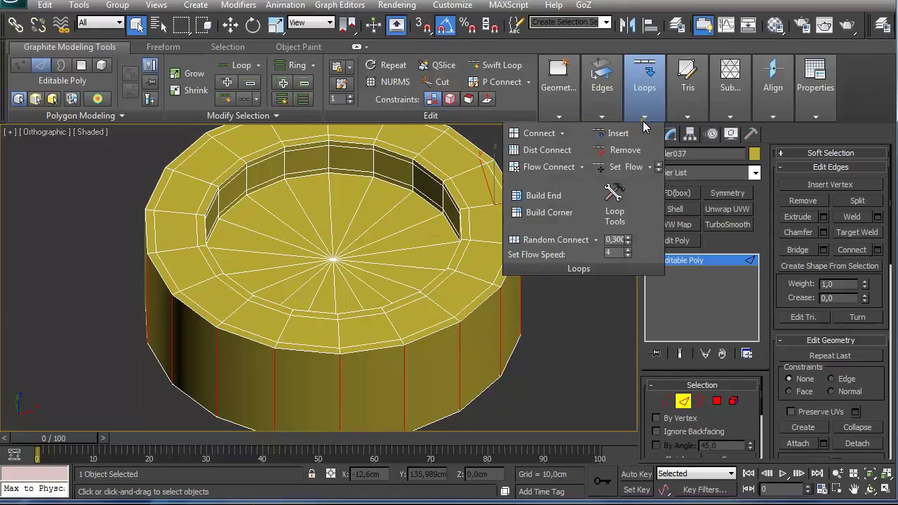
pyautogui.keyDown('shift'); pyautogui.click(540, 133); pyautogui.keyUp('shift')
pyautogui.moveTo(437, 191); pyautogui.dragTo(606, 190)
# Apply TurboSmooth to the holder with 2 iterations and Isoline Display enabled
pyautogui.click(693, 267)
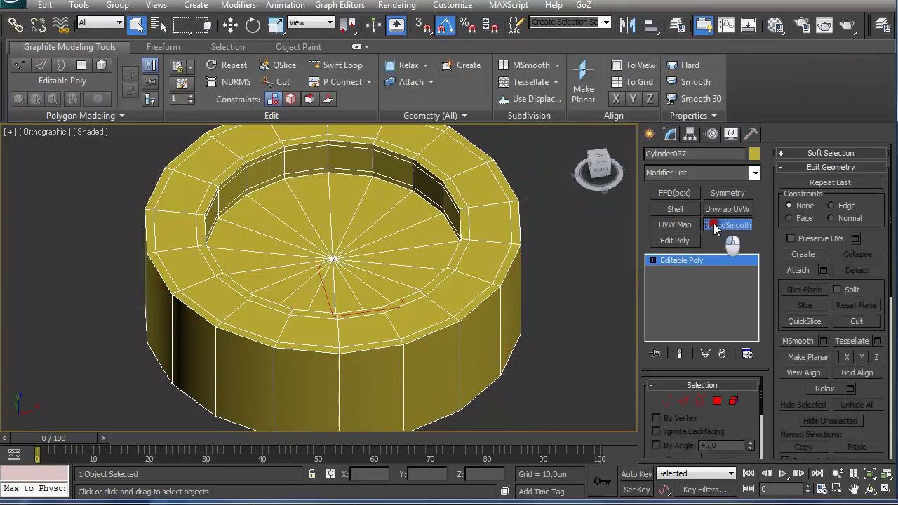
pyautogui.click(715, 223)
pyautogui.click(748, 405)
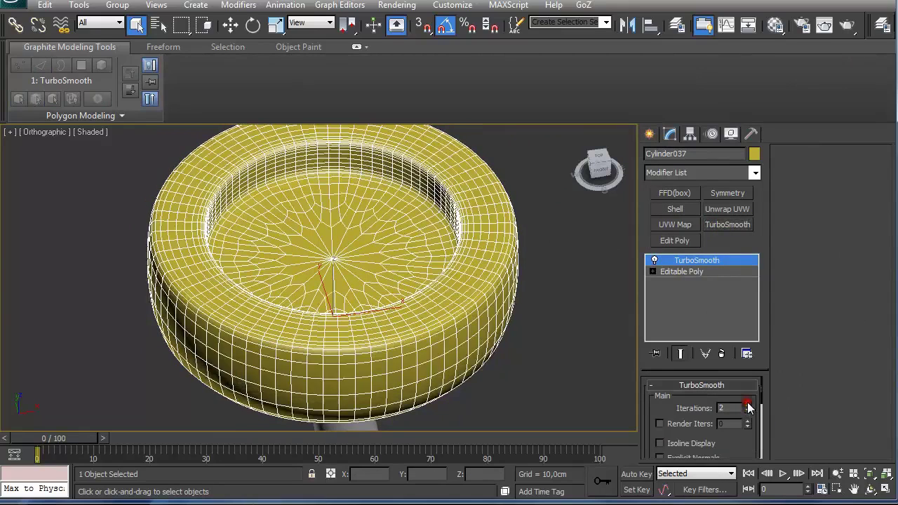
pyautogui.click(662, 443)
# Insert a Swift Loop edge loop close to the outer rim of the holder's underside on the Editable Poly level
pyautogui.keyDown('alt'); pyautogui.moveTo(512, 369); pyautogui.dragTo(478, 269, button='middle'); pyautogui.keyUp('alt')
pyautogui.click(685, 271)
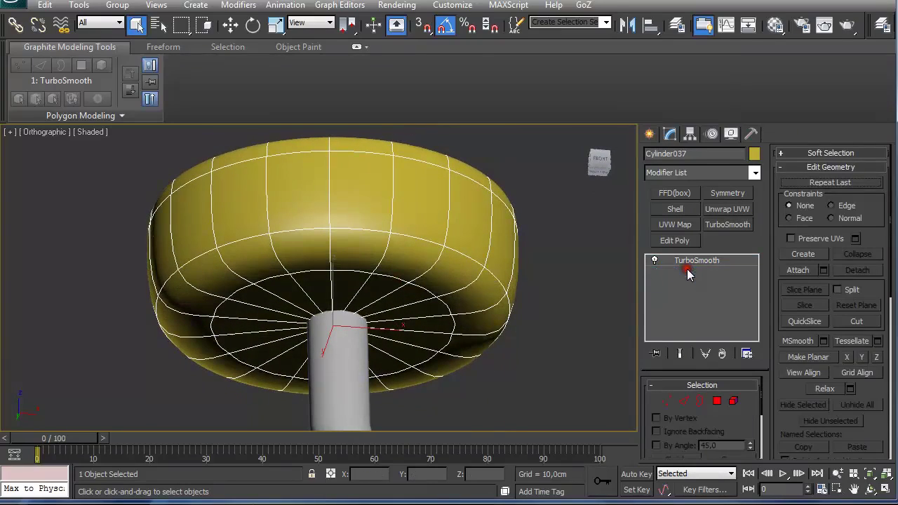
pyautogui.keyDown('alt'); pyautogui.moveTo(360, 309); pyautogui.dragTo(360, 258, button='middle'); pyautogui.keyUp('alt')
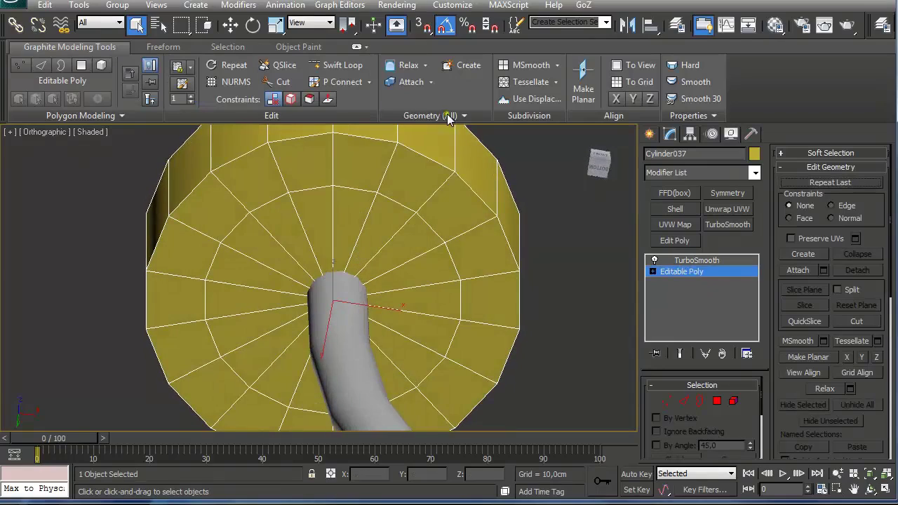
pyautogui.click(337, 65)
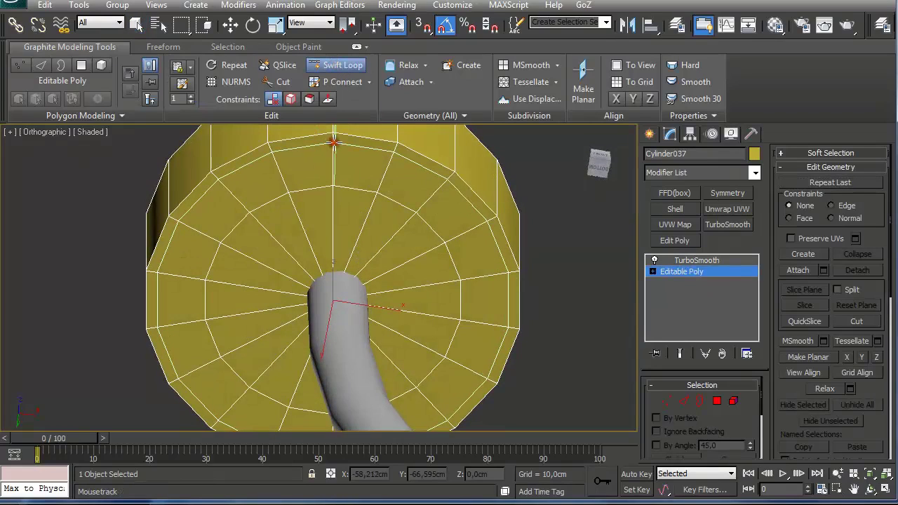
pyautogui.keyDown('alt'); pyautogui.moveTo(334, 142); pyautogui.dragTo(394, 272, button='middle'); pyautogui.keyUp('alt')
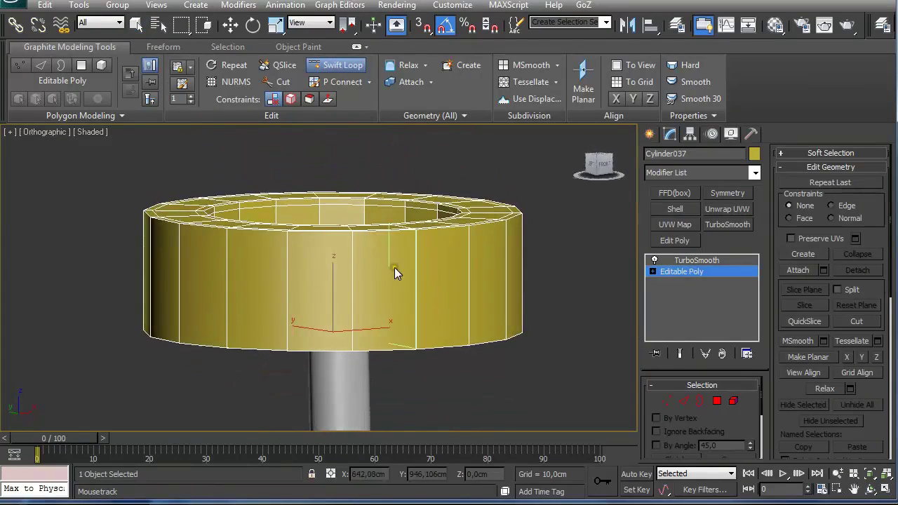
pyautogui.rightClick(396, 267)
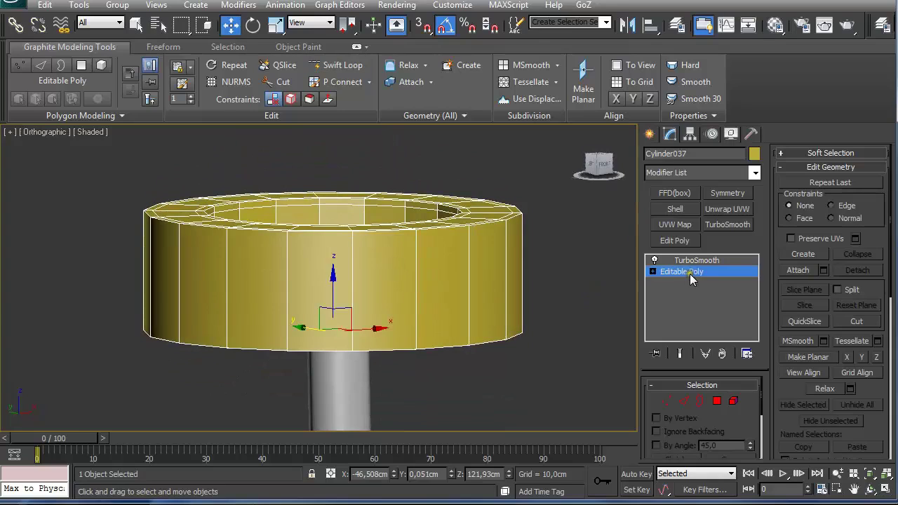
# Connect the ring of vertical edges on the holder's outer wall with 2 segments at a pinch of 72
pyautogui.press('2')
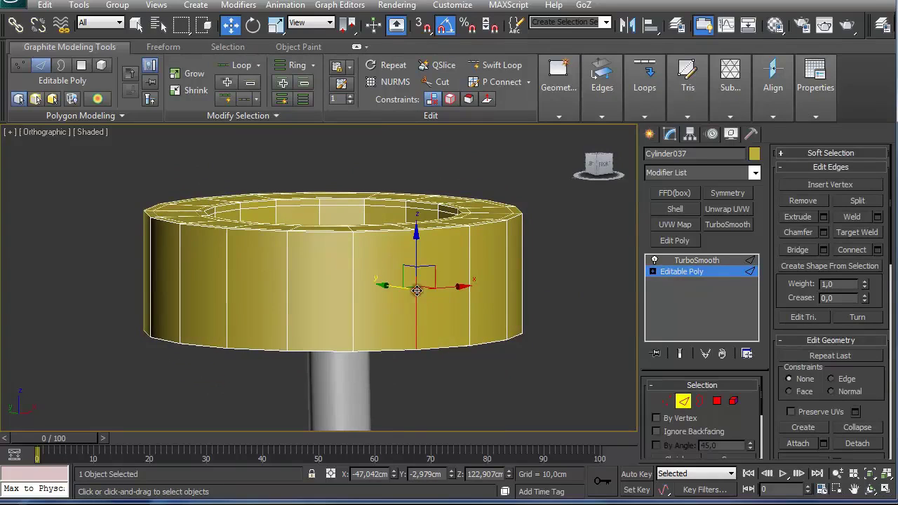
pyautogui.keyDown('shift'); pyautogui.click(469, 305); pyautogui.keyUp('shift')
pyautogui.moveTo(657, 116)
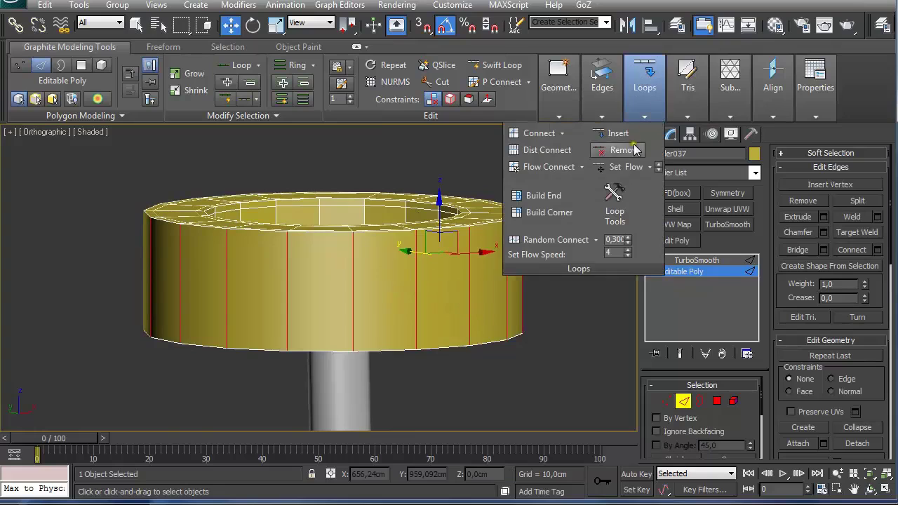
pyautogui.keyDown('shift'); pyautogui.click(541, 134); pyautogui.keyUp('shift')
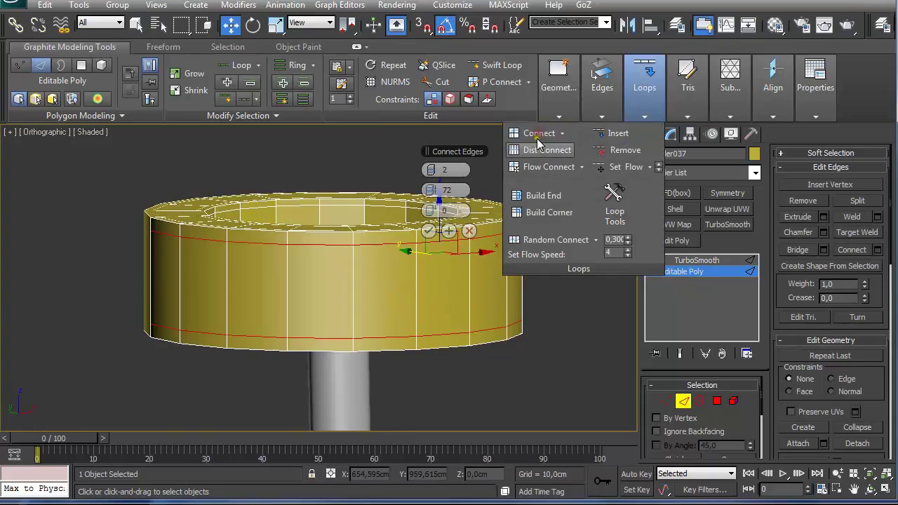
pyautogui.click(428, 231)
pyautogui.click(681, 276)
pyautogui.click(726, 226)
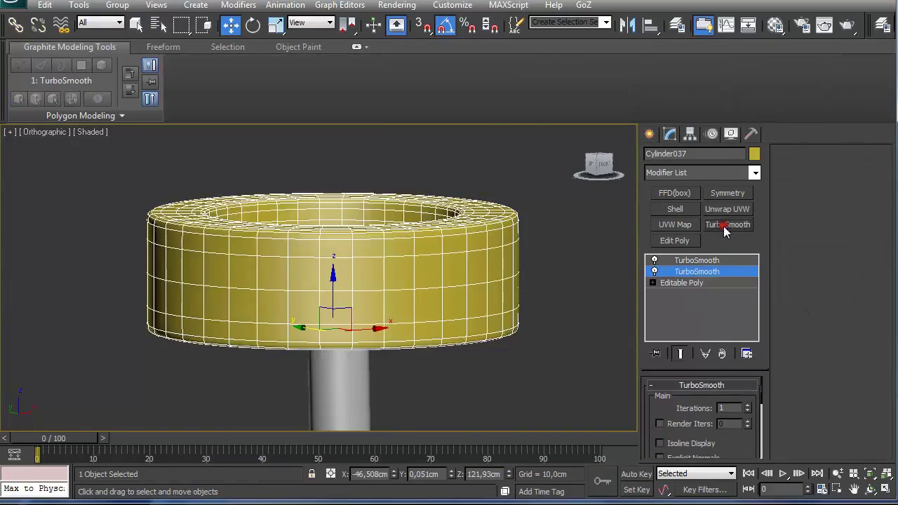
pyautogui.click(748, 406)
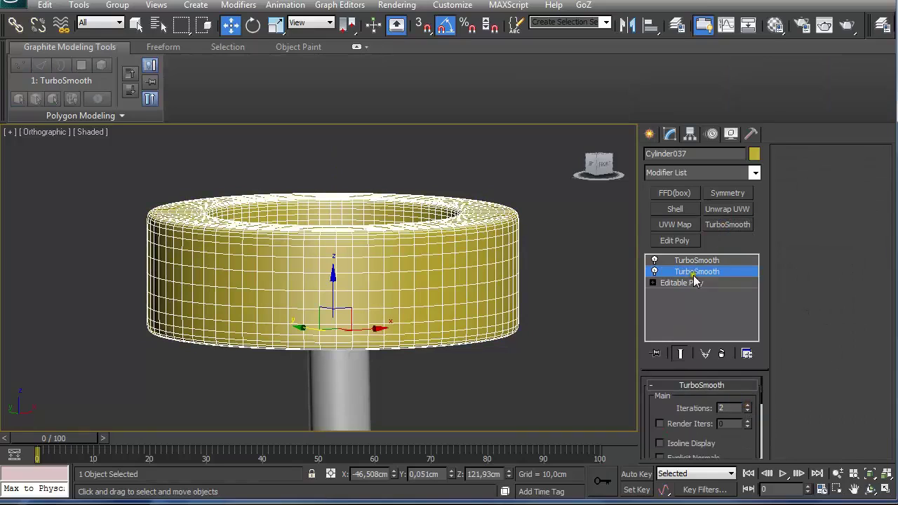
pyautogui.click(721, 353)
# Reactivate the holder's original TurboSmooth level above the Editable Poly and check the smoothed holder on its hook
pyautogui.click(679, 271)
pyautogui.click(699, 261)
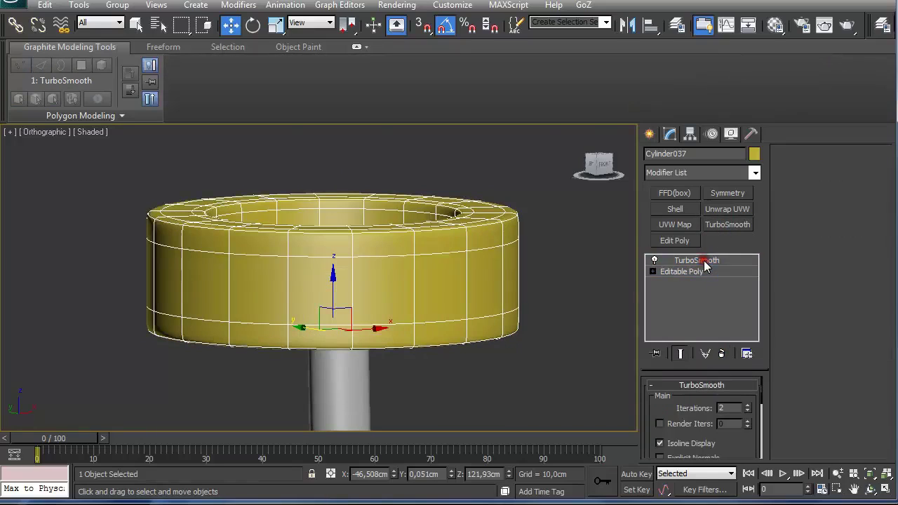
pyautogui.keyDown('alt'); pyautogui.moveTo(444, 347); pyautogui.dragTo(425, 394, button='middle'); pyautogui.keyUp('alt')
pyautogui.scroll(-3, 421, 279)
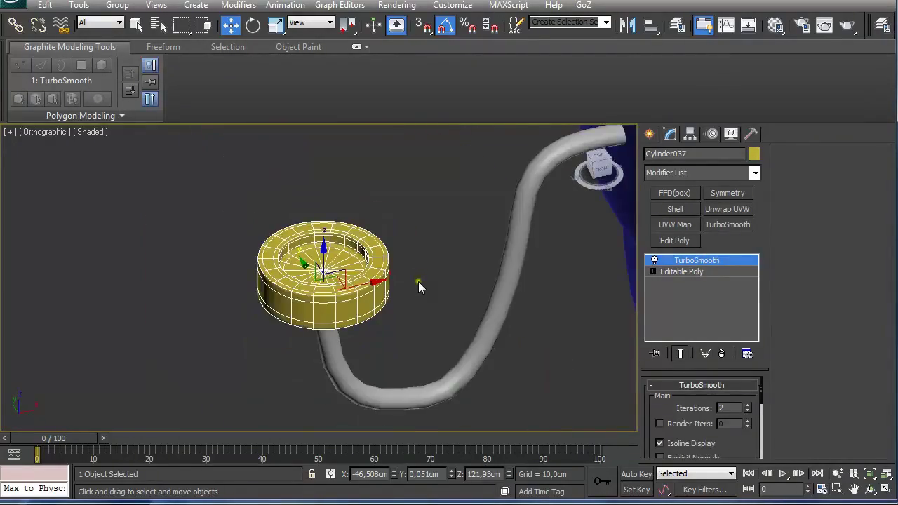
# Create a candle cylinder centred on the holder in the top view, about 1.76 cm in radius and 4.03 cm high
pyautogui.click(650, 134)
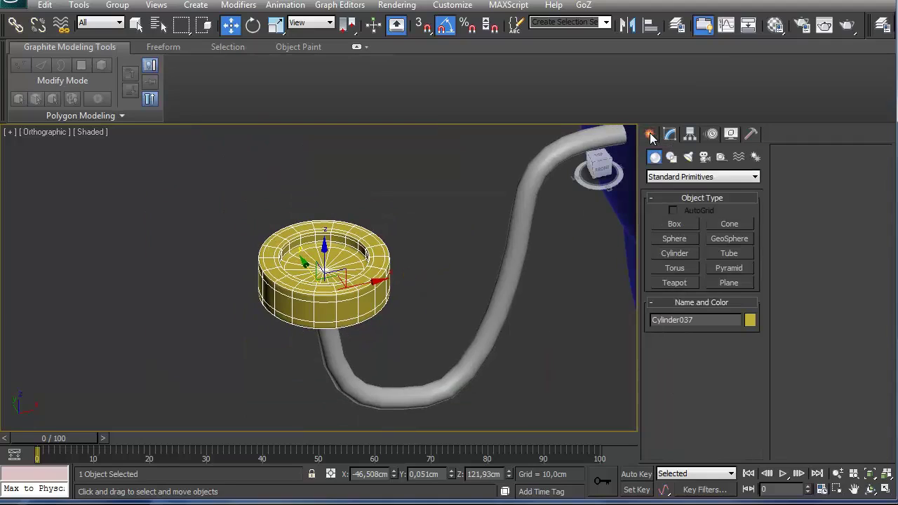
pyautogui.click(679, 255)
pyautogui.press('t')
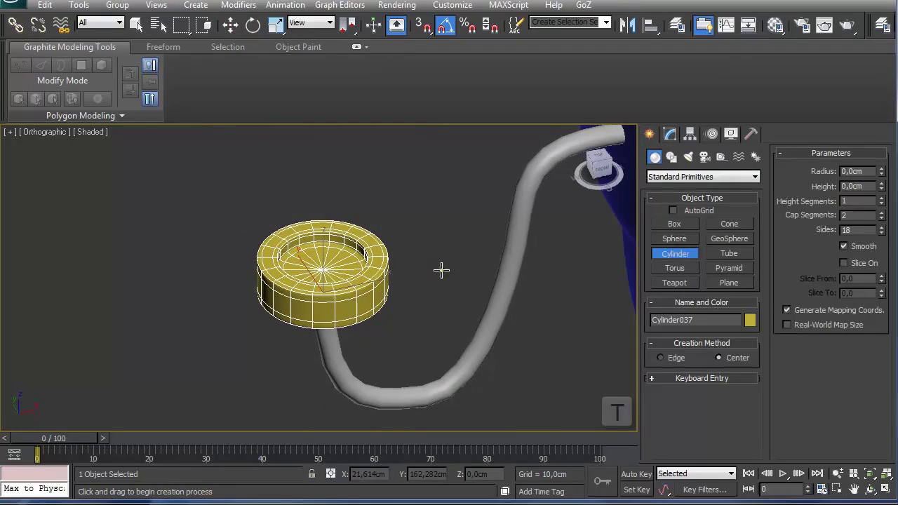
pyautogui.scroll(3, 362, 308)
pyautogui.moveTo(255, 276); pyautogui.dragTo(434, 279, button='middle')
pyautogui.scroll(3, 466, 316)
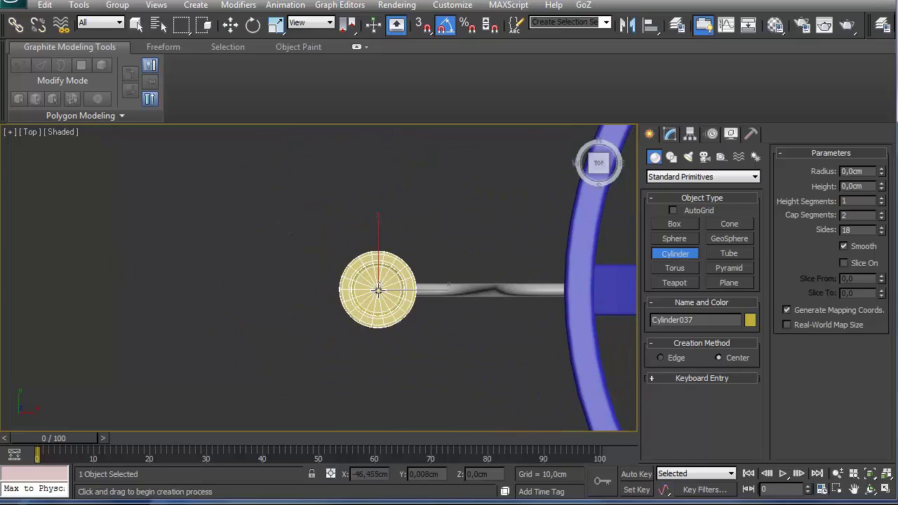
pyautogui.moveTo(378, 290); pyautogui.dragTo(409, 317)
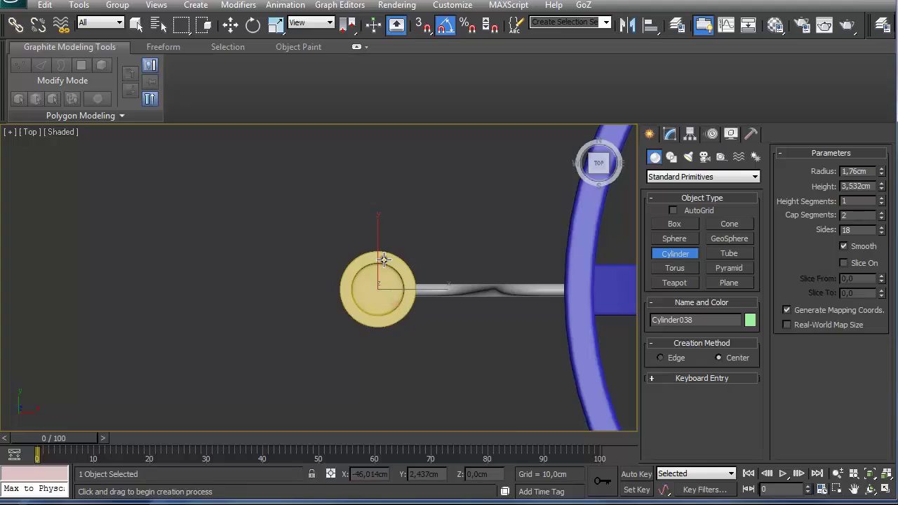
pyautogui.press('f')
pyautogui.scroll(-5, 383, 251)
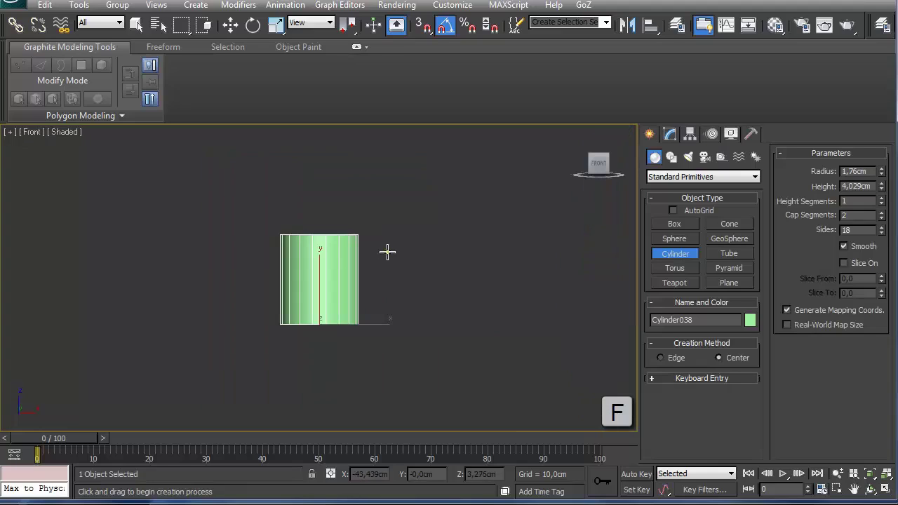
pyautogui.rightClick(412, 296)
# Raise the candle cylinder in the front view until its base sits inside the holder's recess
pyautogui.moveTo(344, 298); pyautogui.dragTo(342, 124)
pyautogui.moveTo(341, 127); pyautogui.dragTo(384, 471, button='middle')
pyautogui.scroll(-4, 379, 351)
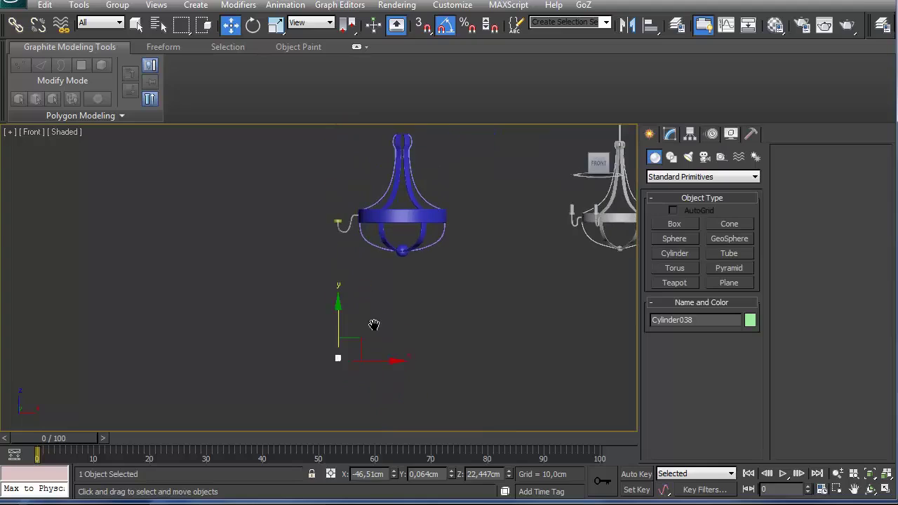
pyautogui.moveTo(337, 323); pyautogui.dragTo(335, 185)
pyautogui.scroll(5, 335, 185)
pyautogui.scroll(-5, 335, 184)
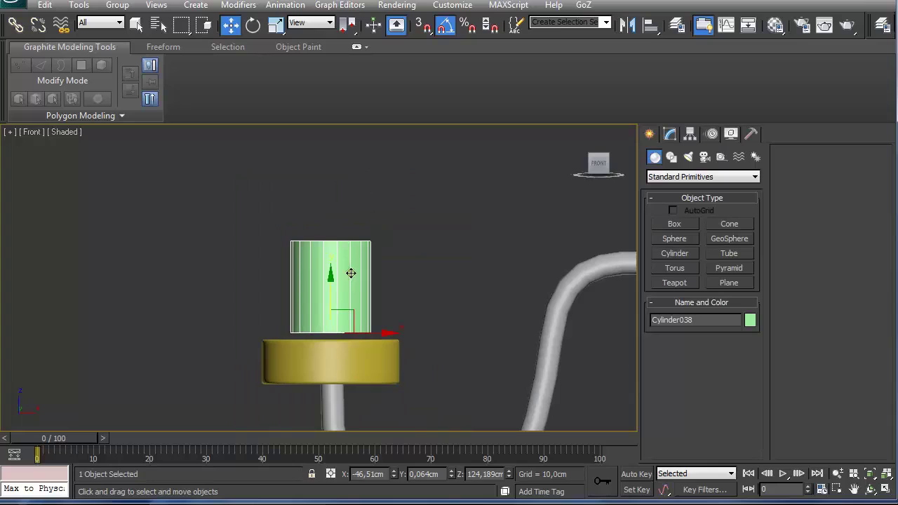
pyautogui.moveTo(333, 288); pyautogui.dragTo(341, 325)
# Align the candle cylinder to the holder in X and Y Position, pivot point to pivot point
pyautogui.keyDown('alt'); pyautogui.moveTo(341, 325); pyautogui.dragTo(354, 378, button='middle'); pyautogui.keyUp('alt')
pyautogui.hotkey('alt', 'a')
pyautogui.click(360, 370)
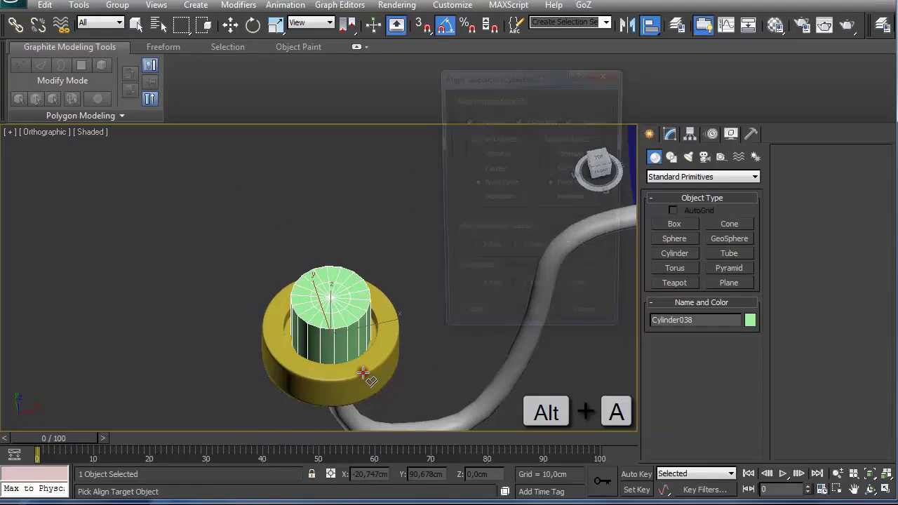
pyautogui.click(572, 120)
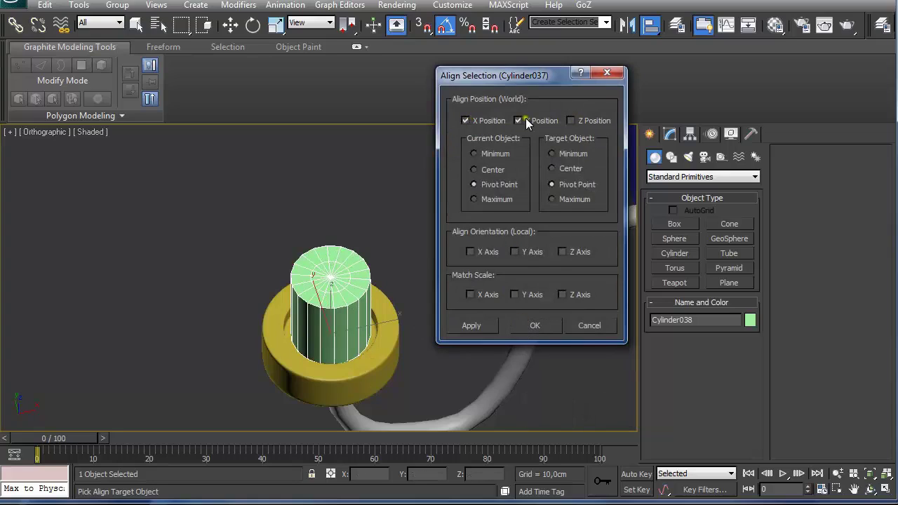
pyautogui.click(534, 327)
# Convert the candle cylinder to an Editable Poly
pyautogui.keyDown('alt'); pyautogui.moveTo(421, 331); pyautogui.dragTo(401, 271, button='middle'); pyautogui.keyUp('alt')
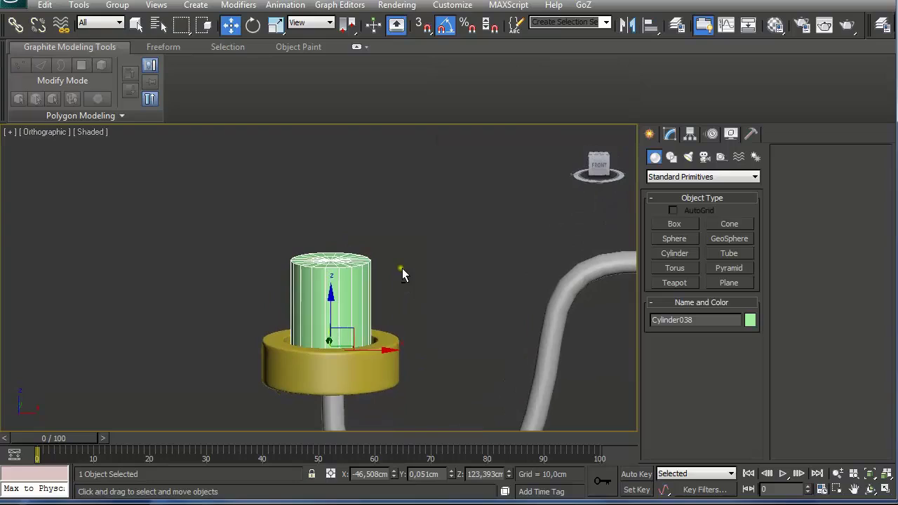
pyautogui.scroll(3, 421, 281)
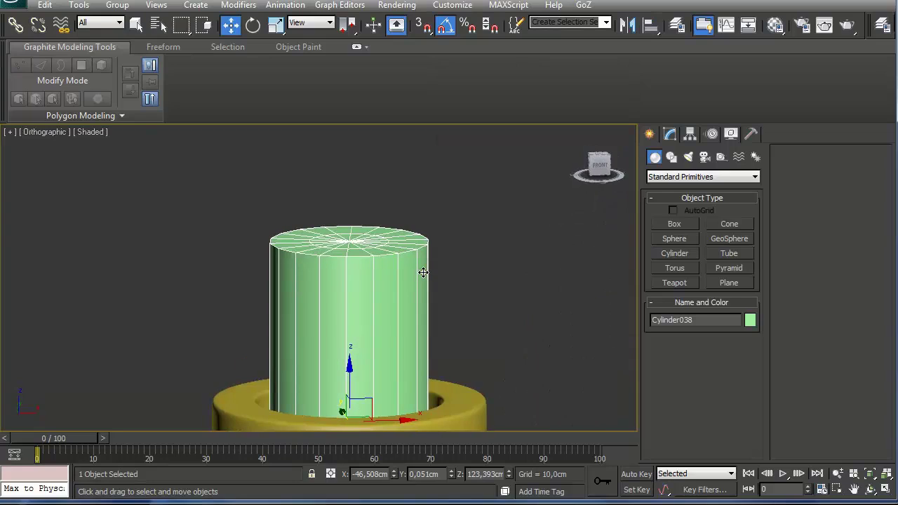
pyautogui.rightClick(363, 276)
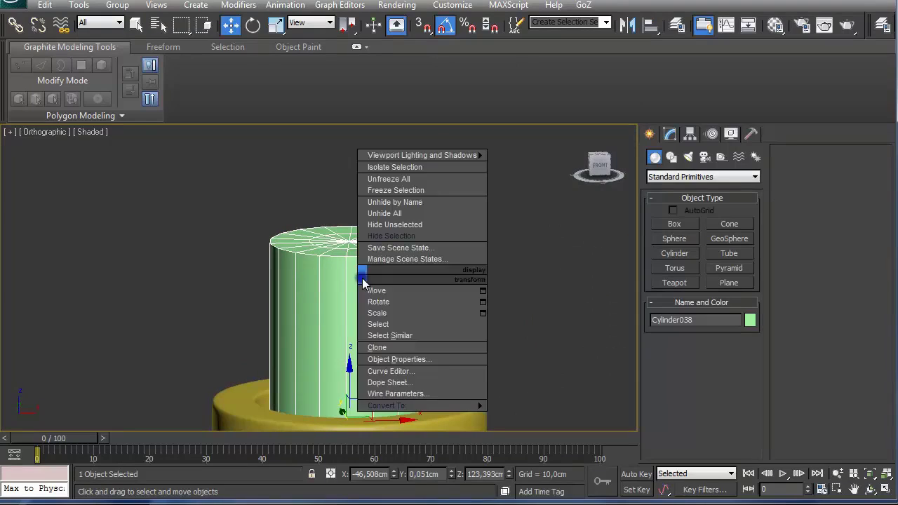
pyautogui.moveTo(416, 405)
pyautogui.click(570, 416)
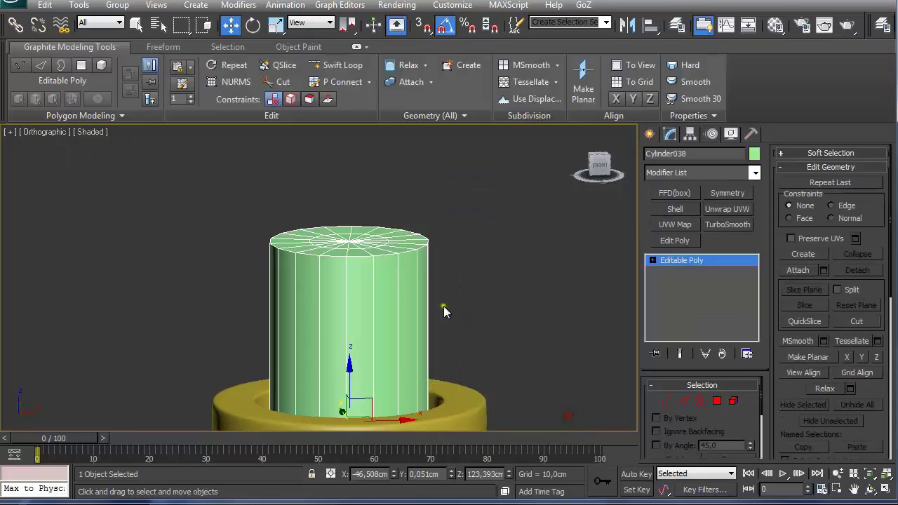
# Shrink the candle's top cap polygon selection to the inner circle and raise it about 0.9 cm
pyautogui.press('4')
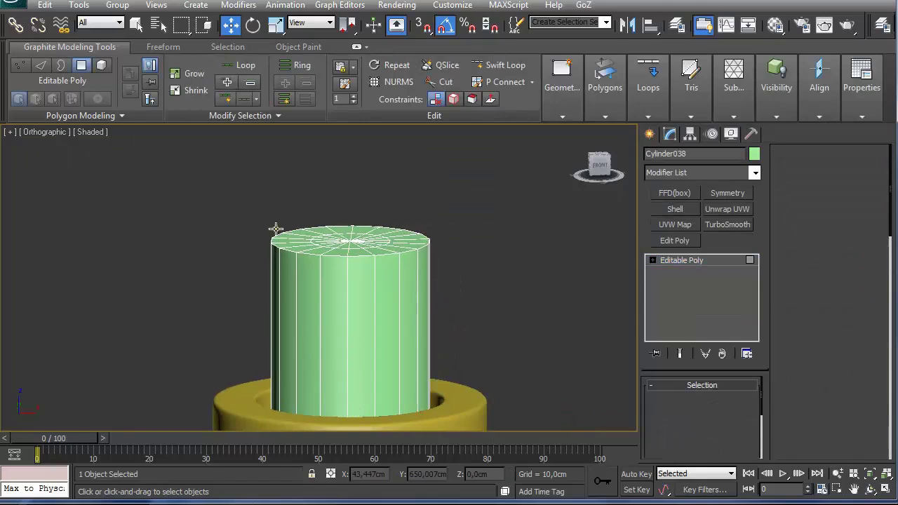
pyautogui.moveTo(201, 182); pyautogui.dragTo(478, 306)
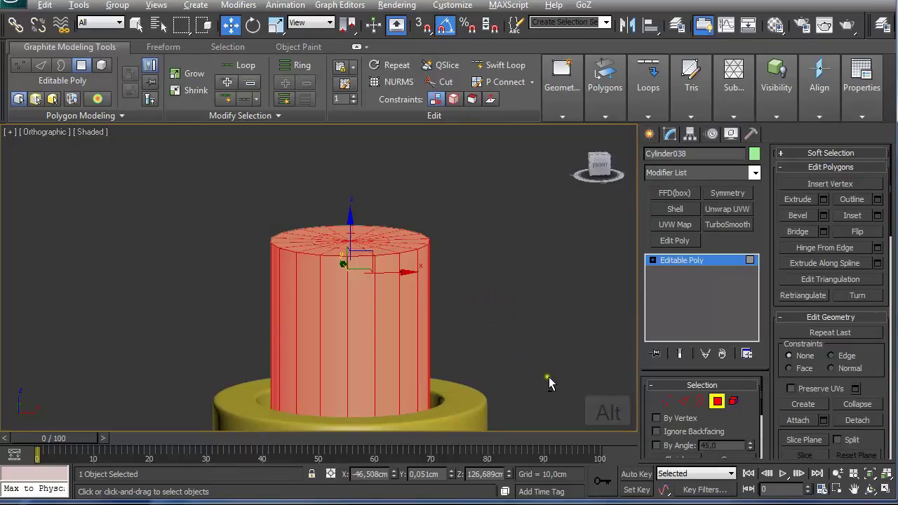
pyautogui.keyDown('alt'); pyautogui.moveTo(561, 377); pyautogui.dragTo(325, 337); pyautogui.keyUp('alt')
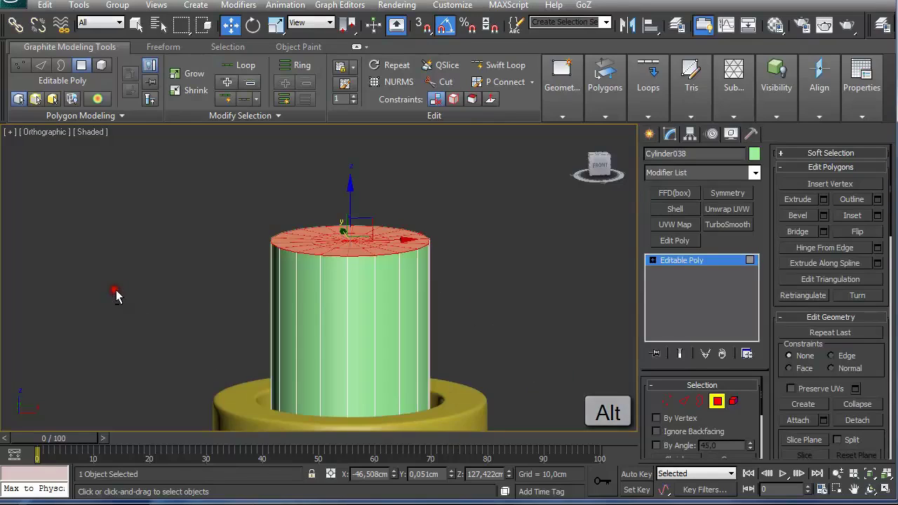
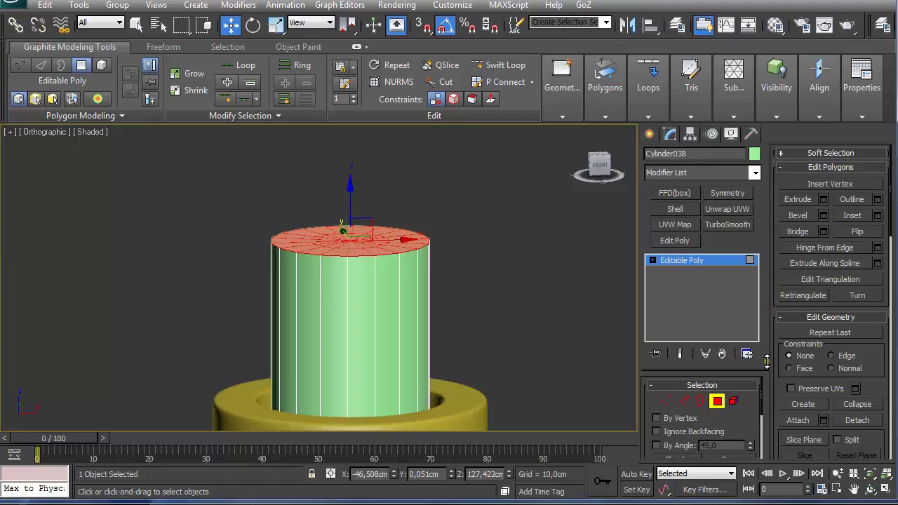
pyautogui.moveTo(759, 386); pyautogui.dragTo(760, 413)
pyautogui.click(675, 415)
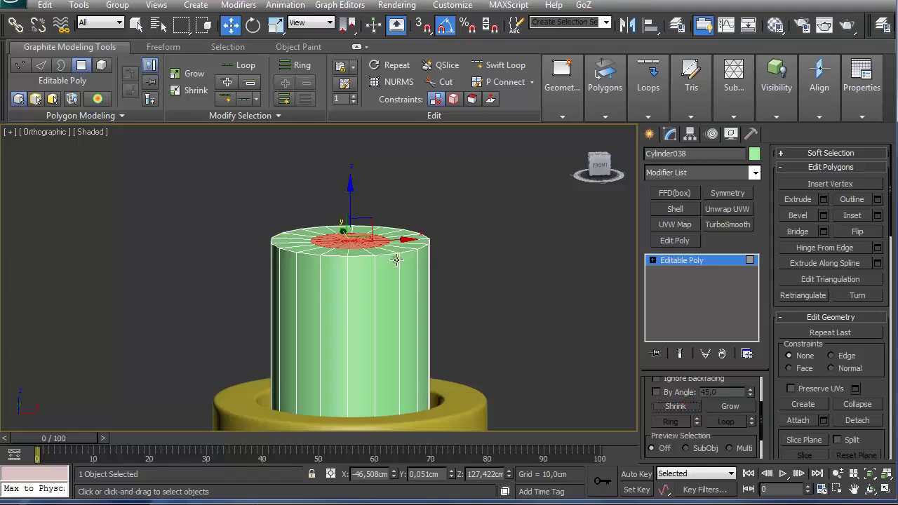
pyautogui.moveTo(349, 200); pyautogui.dragTo(353, 161)
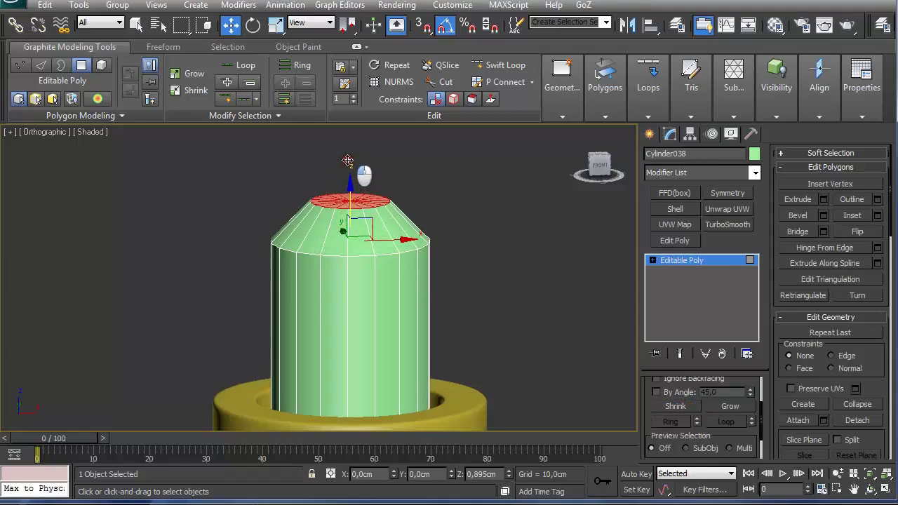
# Convert the raised cap selection to vertices and scale them outward to round the candle's top
pyautogui.scroll(3, 365, 169)
pyautogui.moveTo(378, 162); pyautogui.dragTo(361, 280, button='middle')
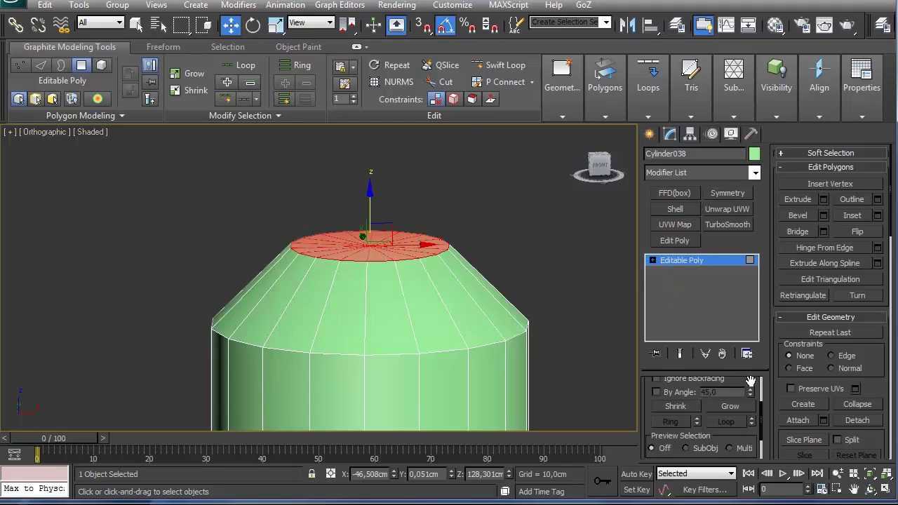
pyautogui.scroll(3, 761, 412)
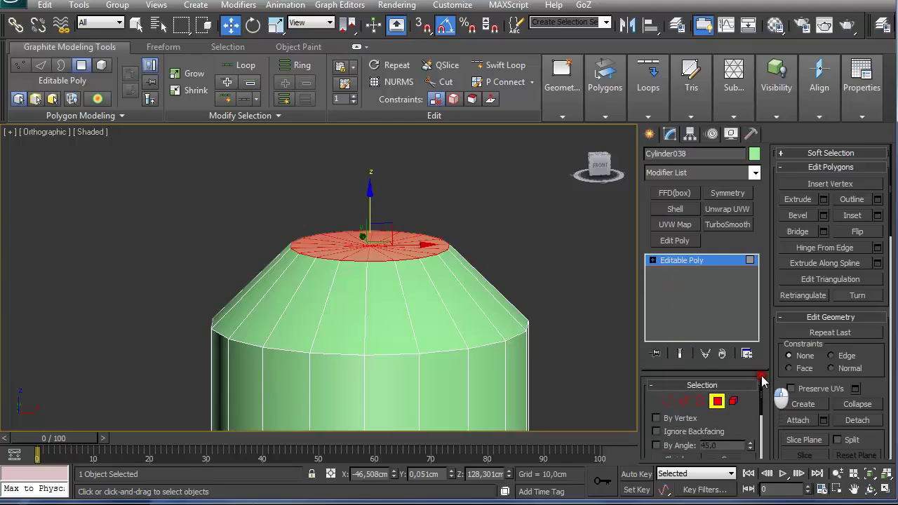
pyautogui.keyDown('ctrl'); pyautogui.click(664, 400); pyautogui.keyUp('ctrl')
pyautogui.keyDown('alt'); pyautogui.moveTo(407, 249); pyautogui.dragTo(422, 291, button='middle'); pyautogui.keyUp('alt')
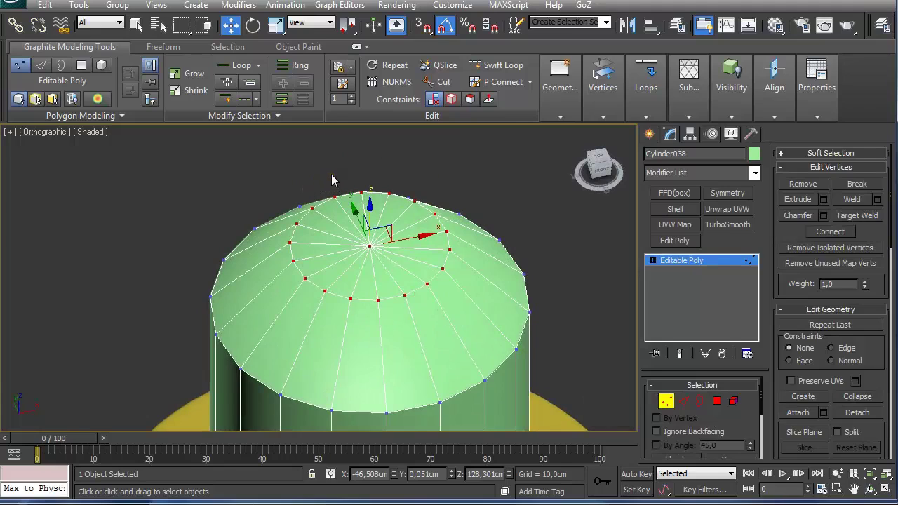
pyautogui.press('r')
pyautogui.moveTo(361, 263); pyautogui.dragTo(354, 291)
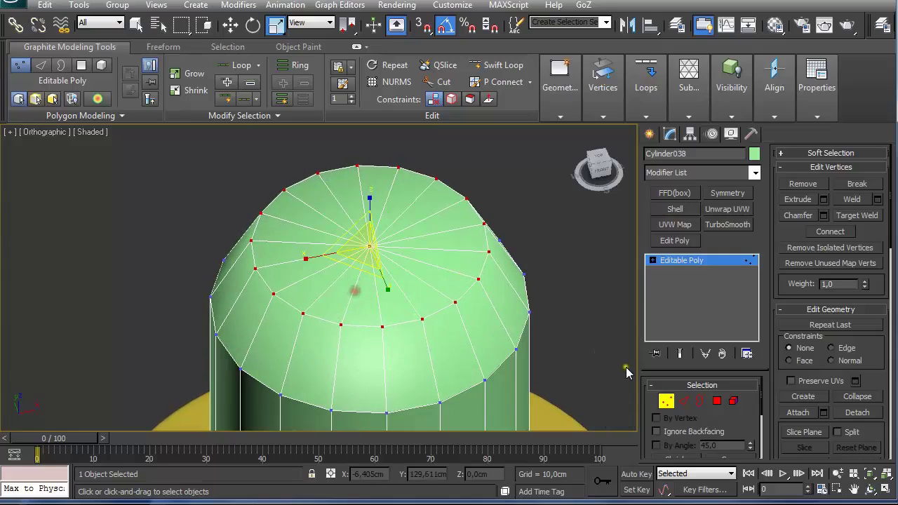
# Convert the candle's top vertex selection to polygons and inset them to leave a narrow rim around the cap
pyautogui.keyDown('ctrl'); pyautogui.click(717, 401); pyautogui.keyUp('ctrl')
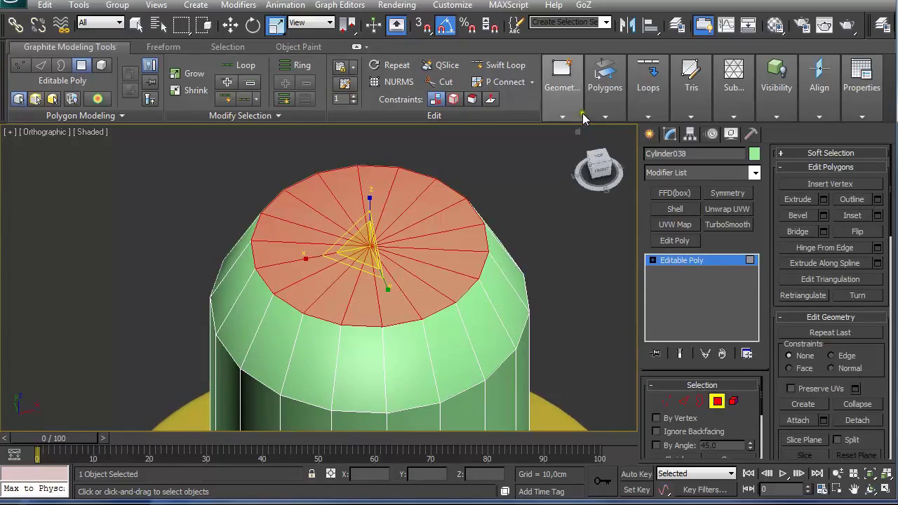
pyautogui.moveTo(600, 121)
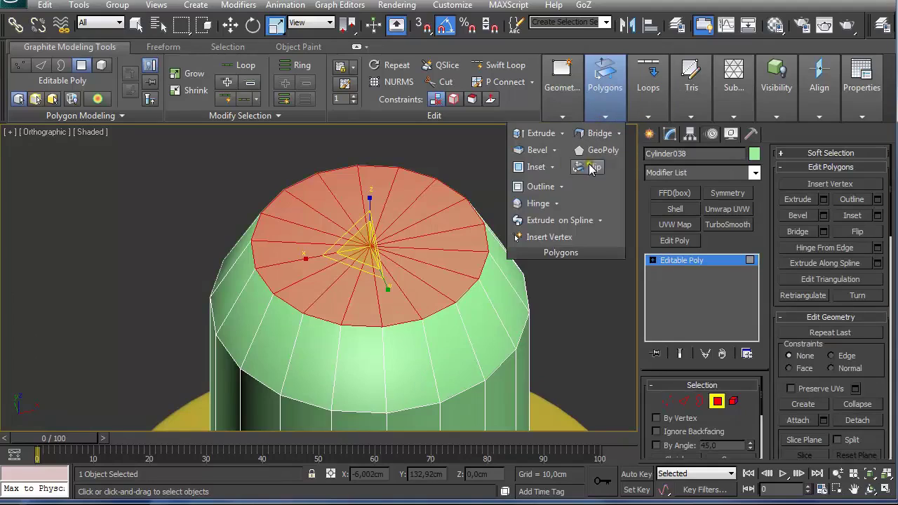
pyautogui.click(552, 167)
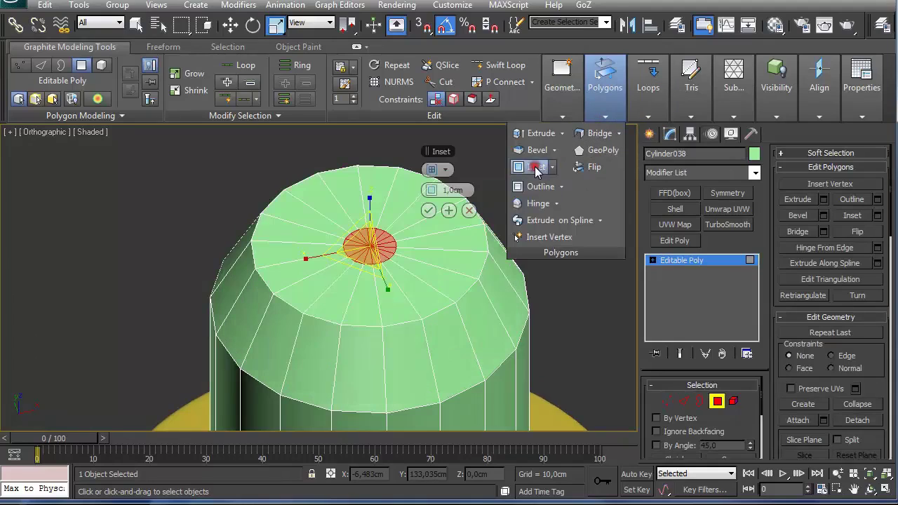
pyautogui.moveTo(449, 189); pyautogui.dragTo(365, 186)
pyautogui.click(428, 210)
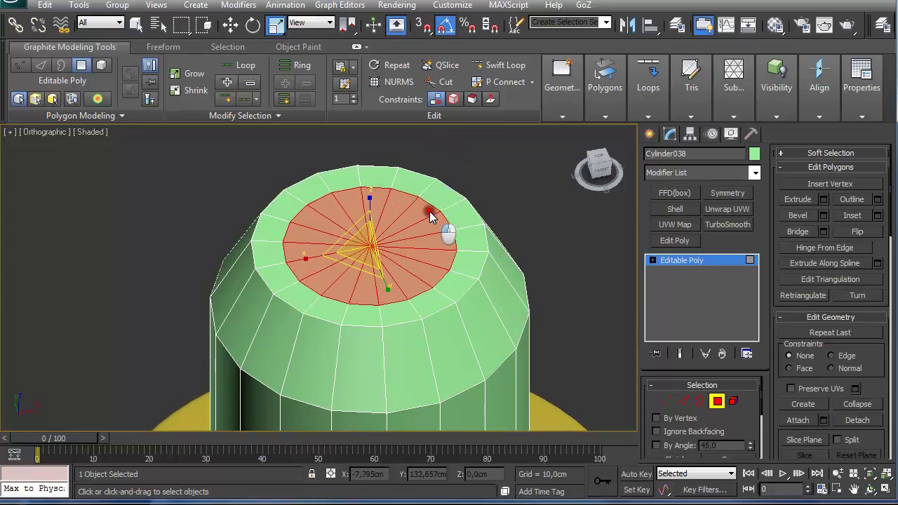
# Extrude the inset cap polygons inward, trying a height of -0.7 cm and reducing the depth to a shallower recess
pyautogui.moveTo(639, 115)
pyautogui.moveTo(605, 112)
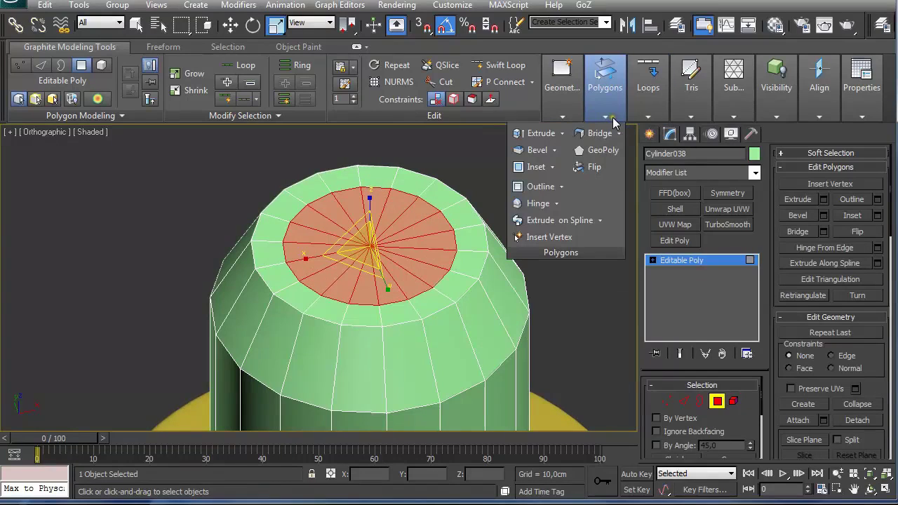
pyautogui.click(540, 134)
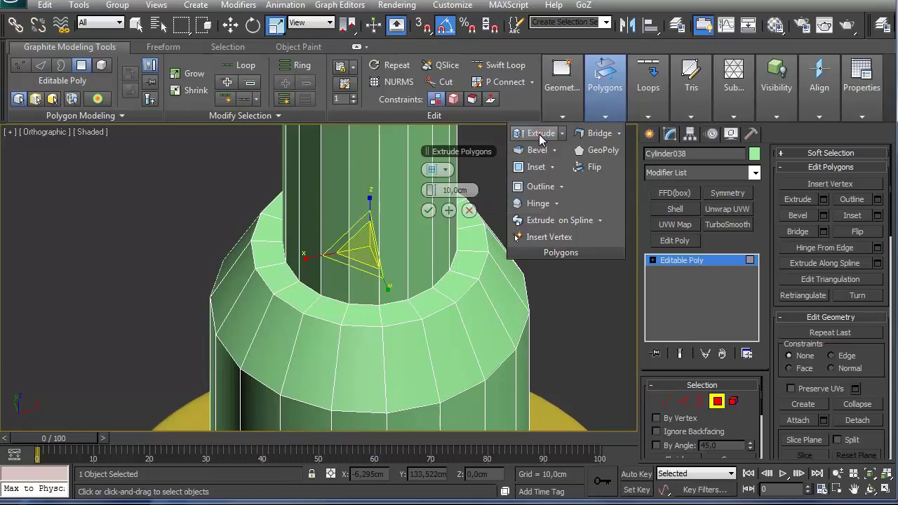
pyautogui.moveTo(428, 196); pyautogui.dragTo(795, 190)
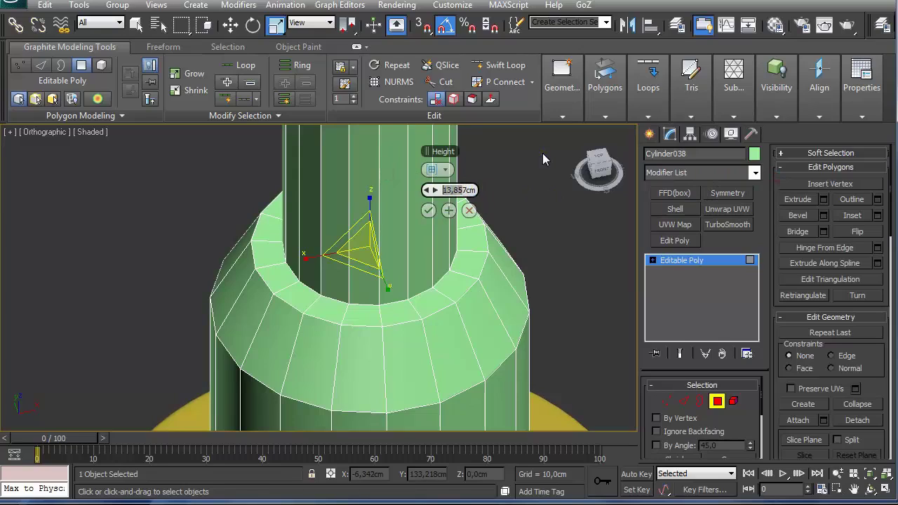
pyautogui.write(',7')
pyautogui.press('Left')
pyautogui.press('BackSpace')
pyautogui.write('-0')
pyautogui.press('Return')
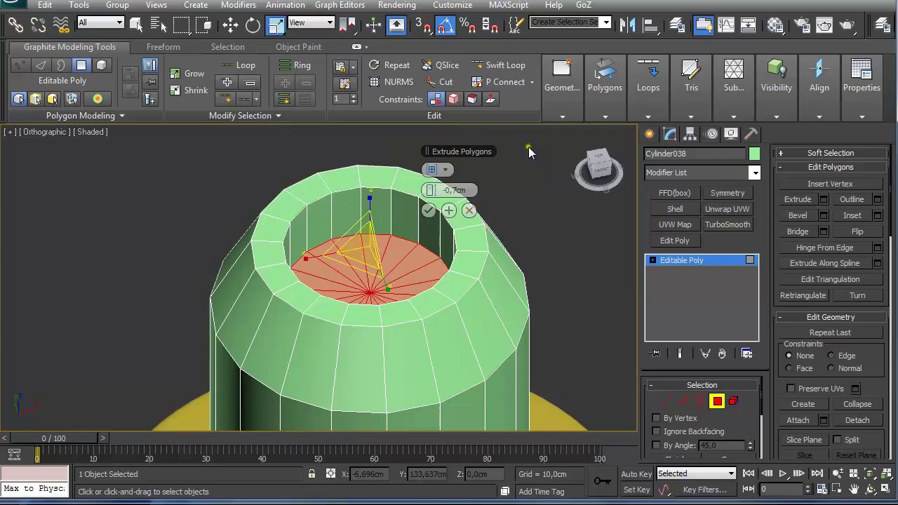
pyautogui.moveTo(455, 190); pyautogui.dragTo(484, 201)
pyautogui.click(428, 211)
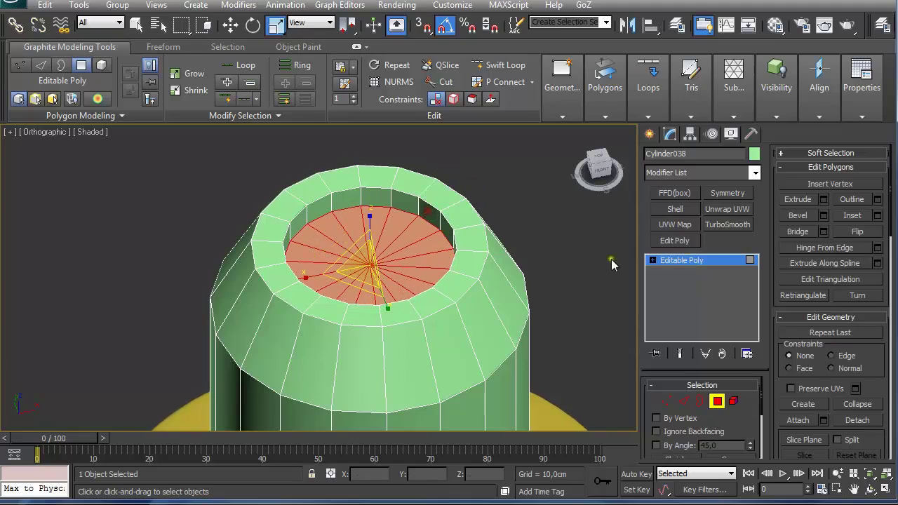
# Apply TurboSmooth to the candle with 2 iterations and Isoline Display enabled
pyautogui.click(720, 225)
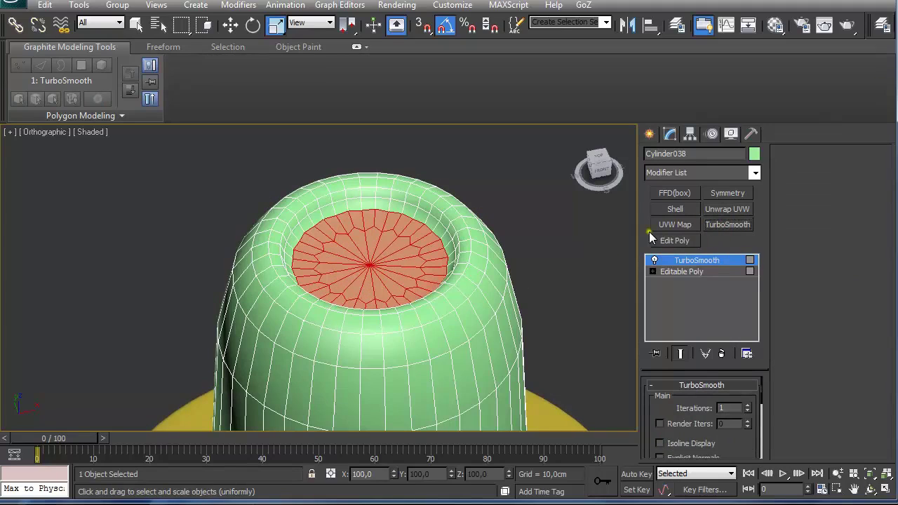
pyautogui.click(747, 405)
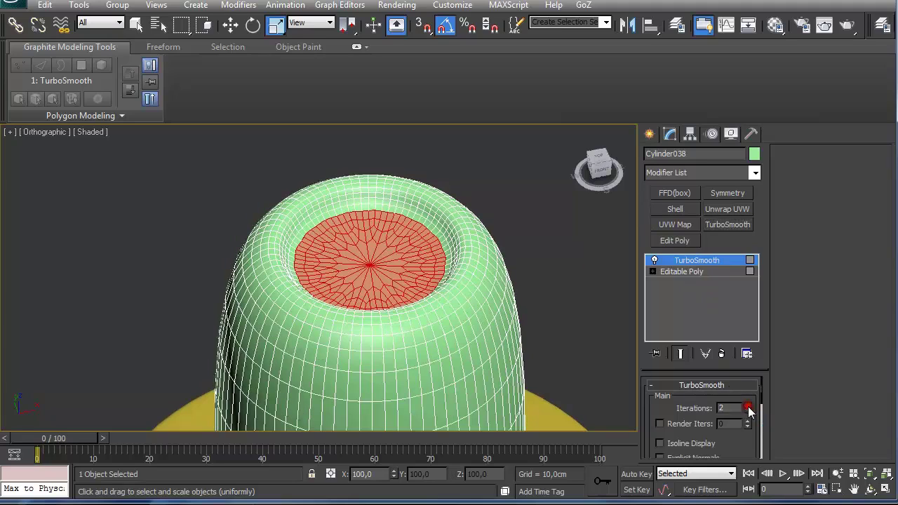
pyautogui.click(670, 443)
# Add a supporting edge loop around the candle's side near its base with Swift Loop and return to the TurboSmooth level
pyautogui.scroll(-5, 519, 303)
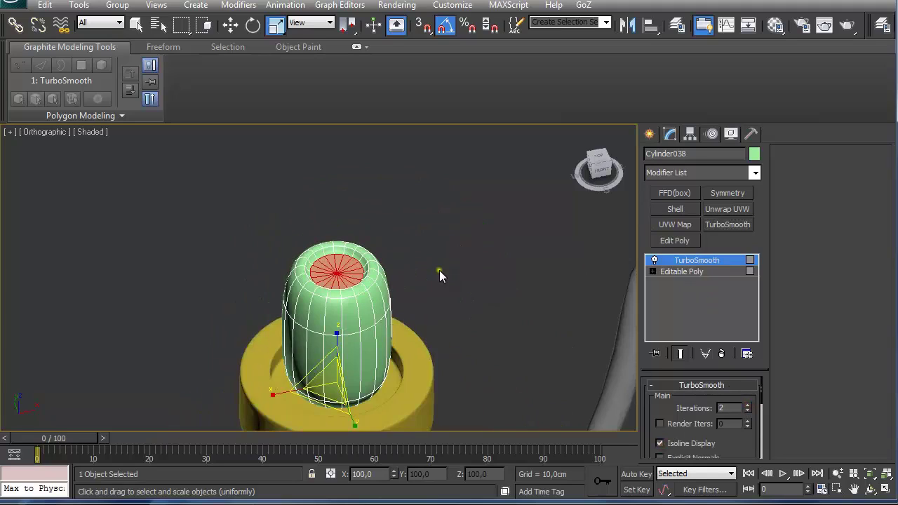
pyautogui.keyDown('alt'); pyautogui.moveTo(439, 271); pyautogui.dragTo(437, 227, button='middle'); pyautogui.keyUp('alt')
pyautogui.click(694, 272)
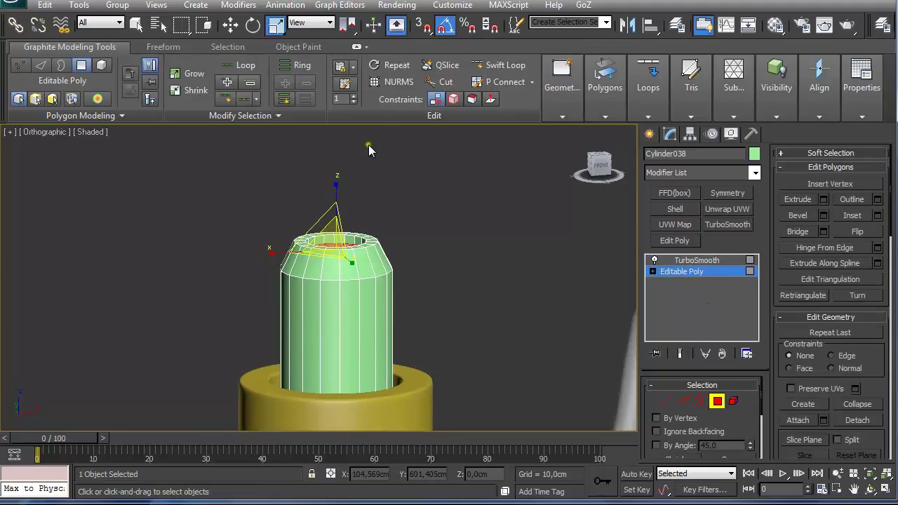
pyautogui.click(500, 64)
pyautogui.keyDown('alt'); pyautogui.moveTo(364, 387); pyautogui.dragTo(347, 395, button='middle'); pyautogui.keyUp('alt')
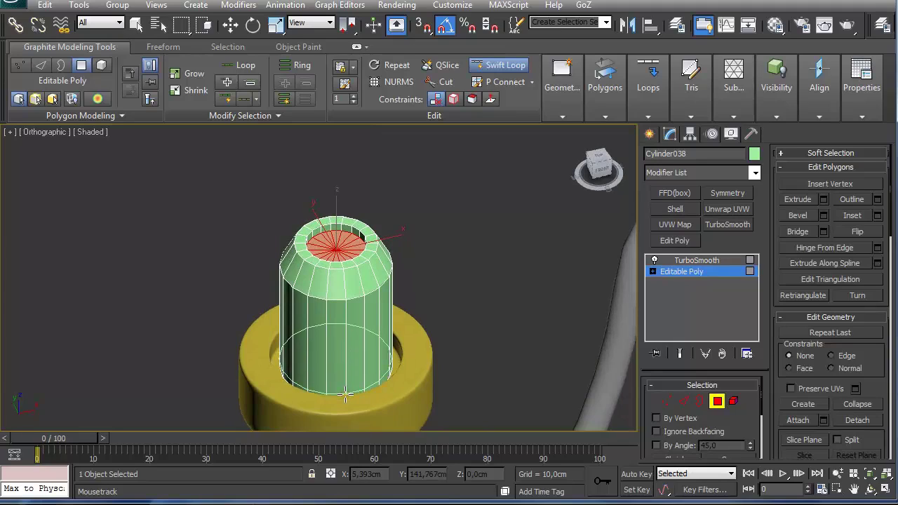
pyautogui.click(688, 262)
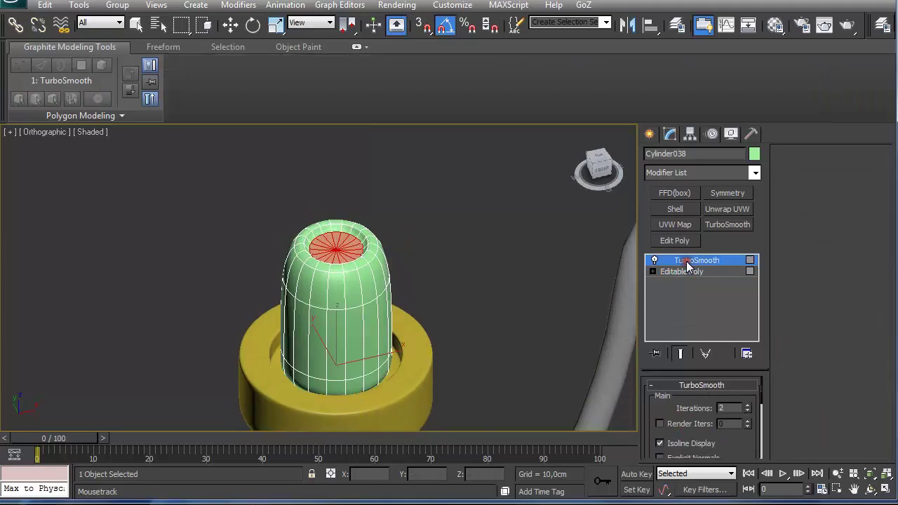
# Isolate the candle and orbit to view its underside
pyautogui.press('w')
pyautogui.hotkey('alt', 'q')
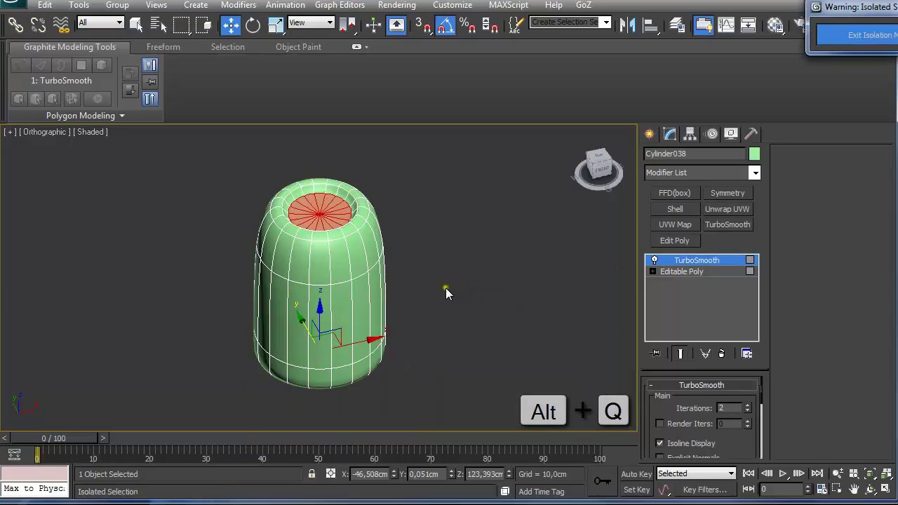
pyautogui.moveTo(842, 8); pyautogui.dragTo(748, 45)
pyautogui.keyDown('alt'); pyautogui.moveTo(375, 290); pyautogui.dragTo(427, 239, button='middle'); pyautogui.keyUp('alt')
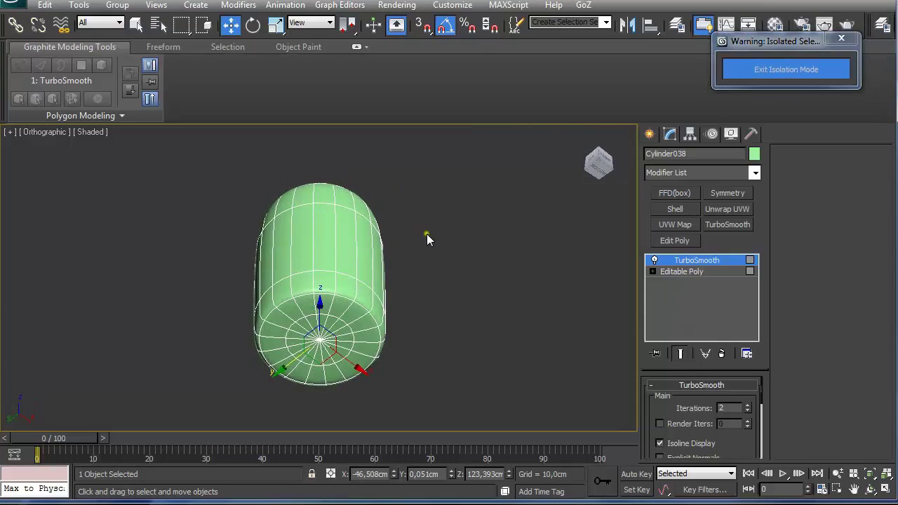
# Add an edge loop close to the rim of the candle's bottom cap with Swift Loop and return to the TurboSmooth level
pyautogui.click(687, 272)
pyautogui.scroll(2, 462, 303)
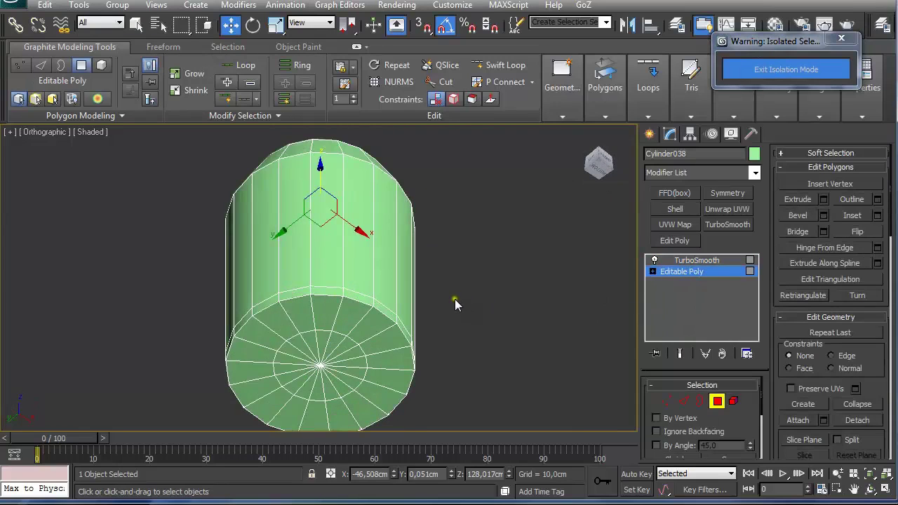
pyautogui.click(500, 65)
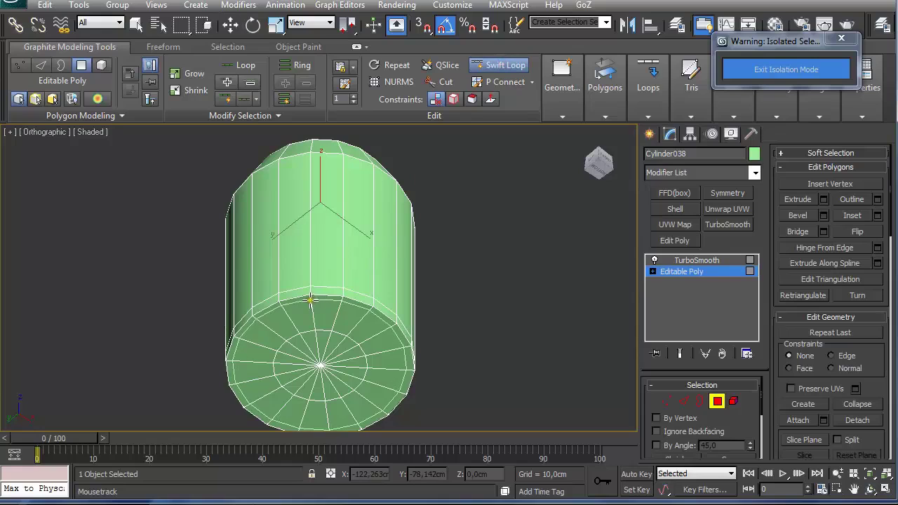
pyautogui.click(697, 261)
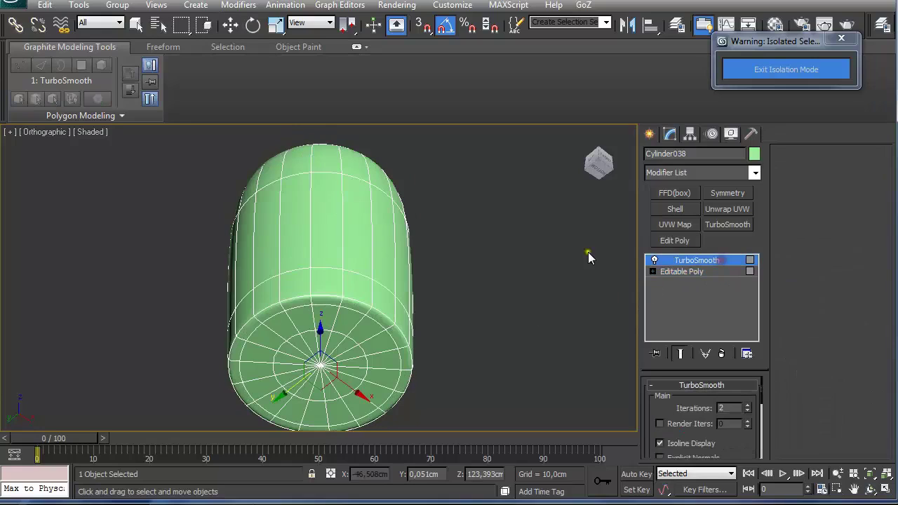
pyautogui.keyDown('alt'); pyautogui.moveTo(440, 250); pyautogui.dragTo(449, 311, button='middle'); pyautogui.keyUp('alt')
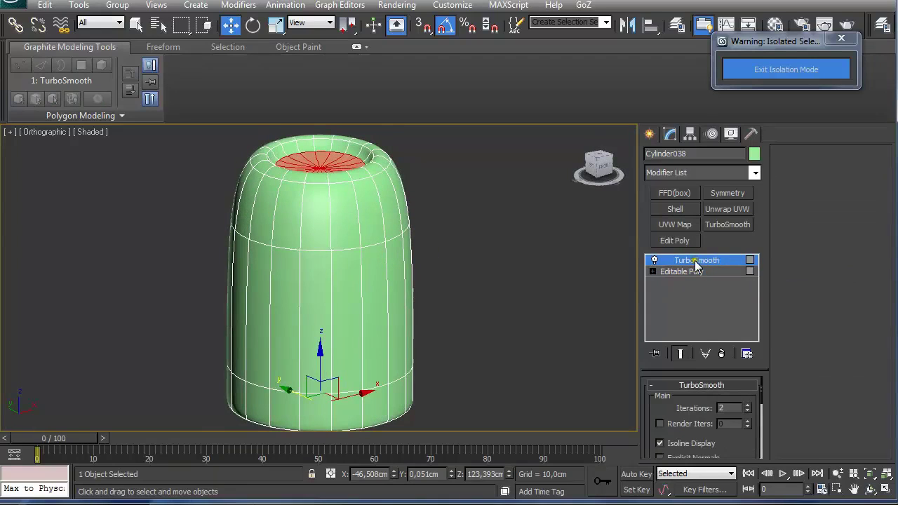
pyautogui.moveTo(461, 215); pyautogui.dragTo(464, 269, button='middle')
pyautogui.scroll(-3, 466, 266)
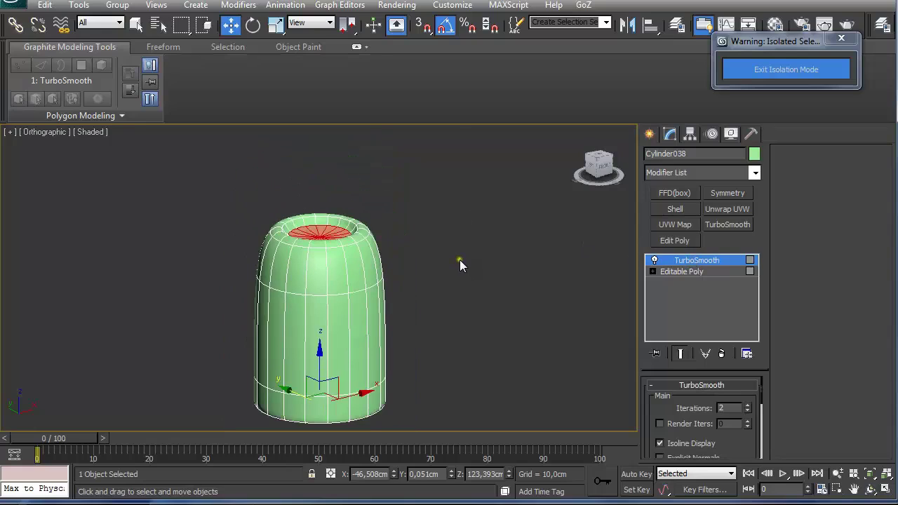
# In the Front view, draw a short, slightly slanted two-point spline line for the wick from above the candle into its top
pyautogui.click(667, 272)
pyautogui.scroll(4, 475, 264)
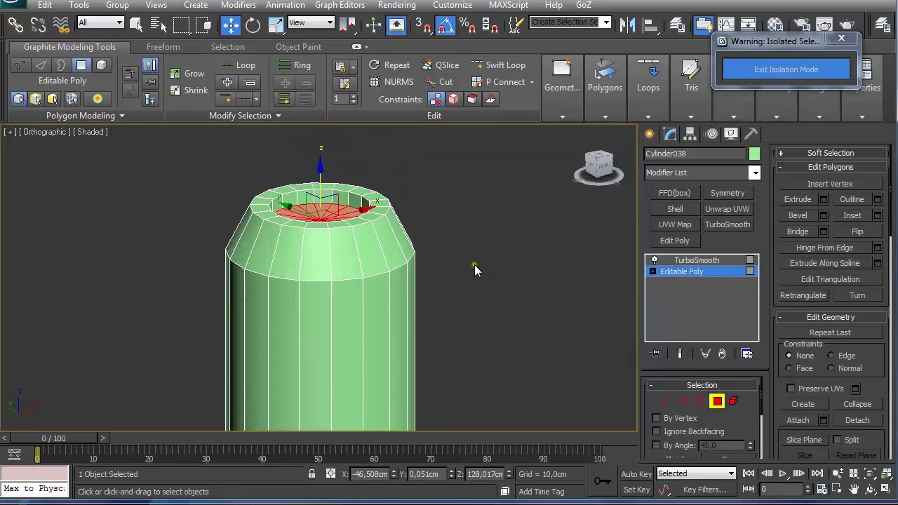
pyautogui.press('t')
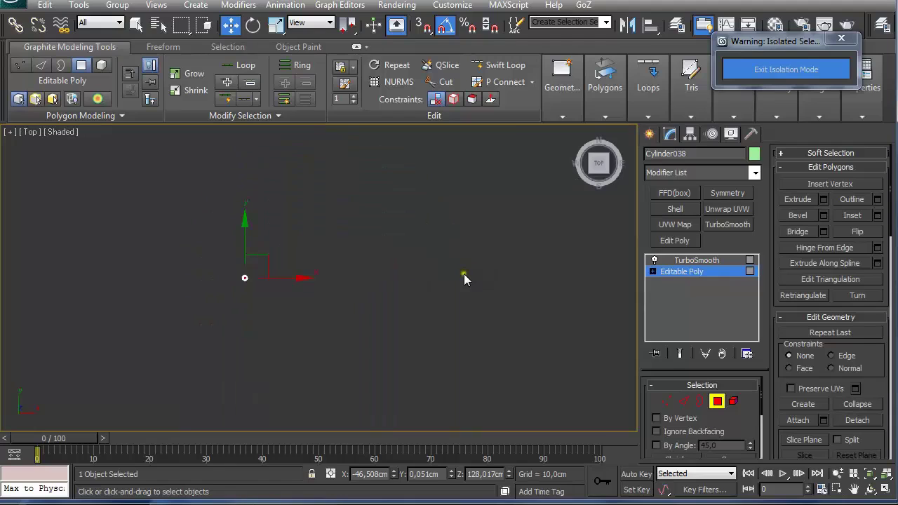
pyautogui.press('z')
pyautogui.scroll(-2, 463, 293)
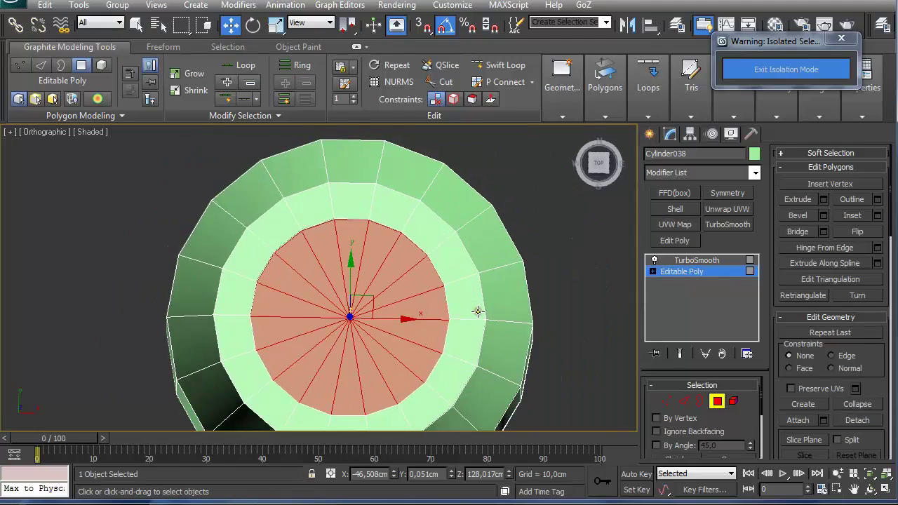
pyautogui.press('l')
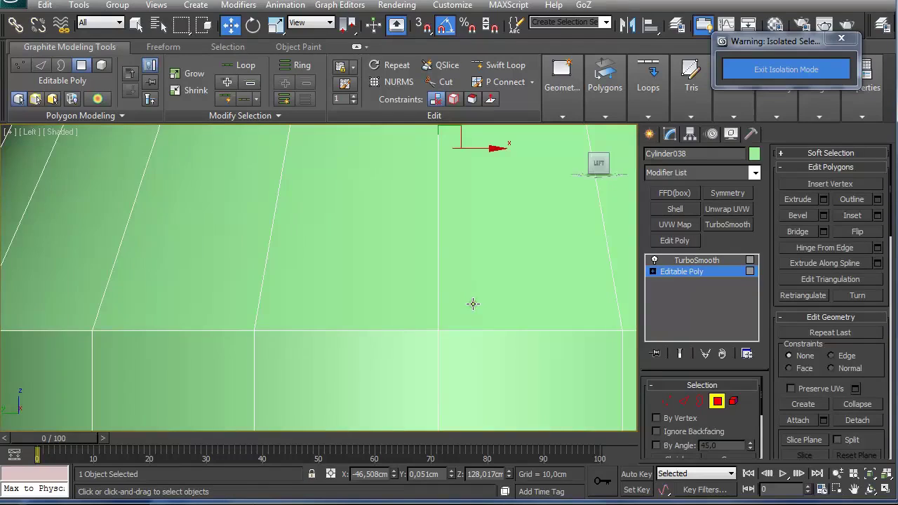
pyautogui.press('f')
pyautogui.scroll(-5, 463, 299)
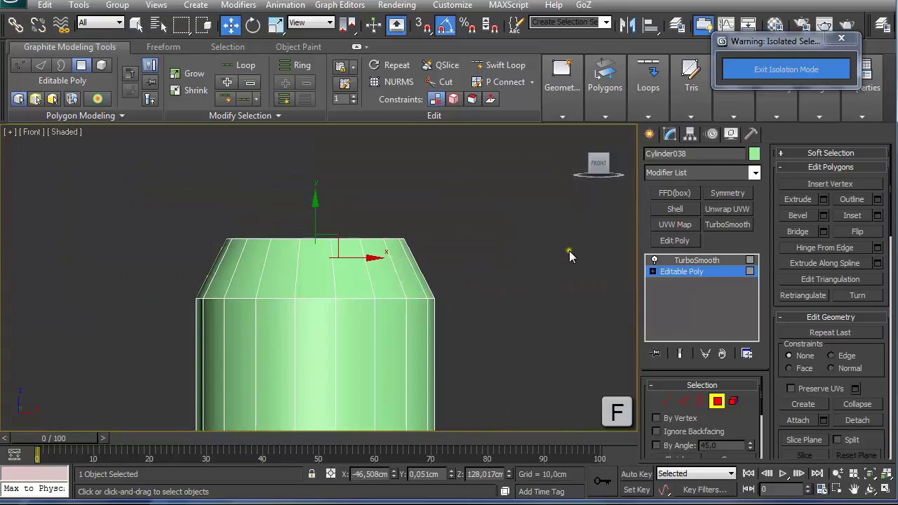
pyautogui.click(650, 134)
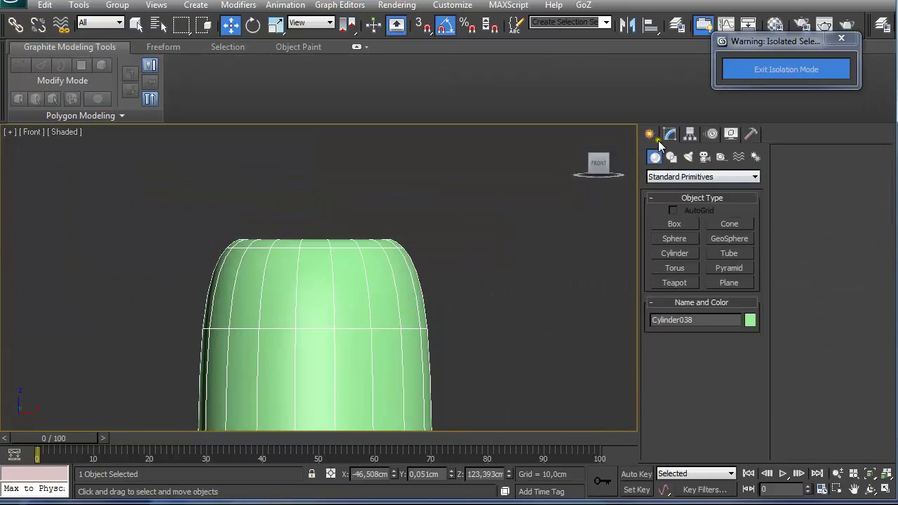
pyautogui.click(672, 158)
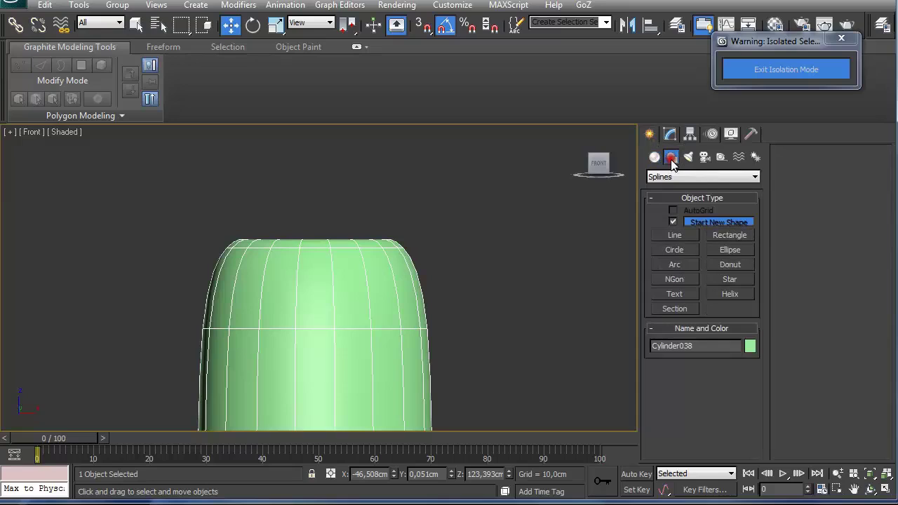
pyautogui.click(670, 237)
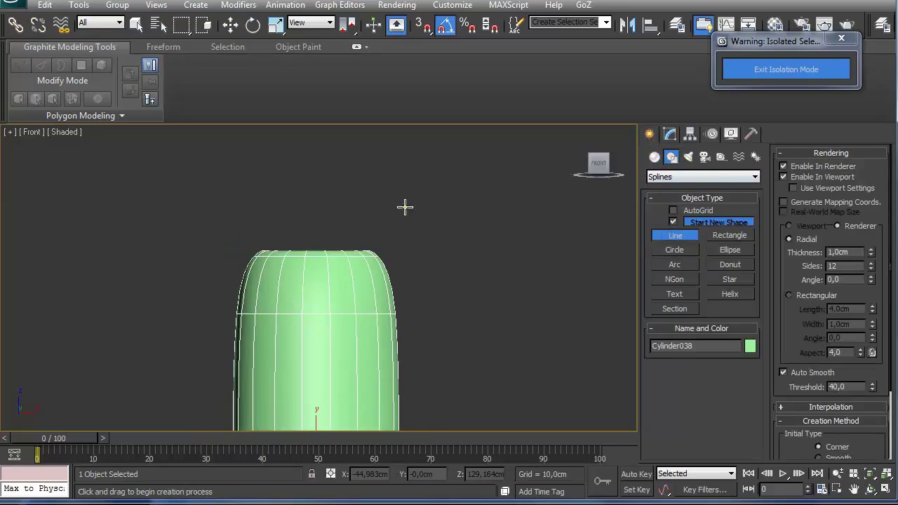
pyautogui.click(322, 184)
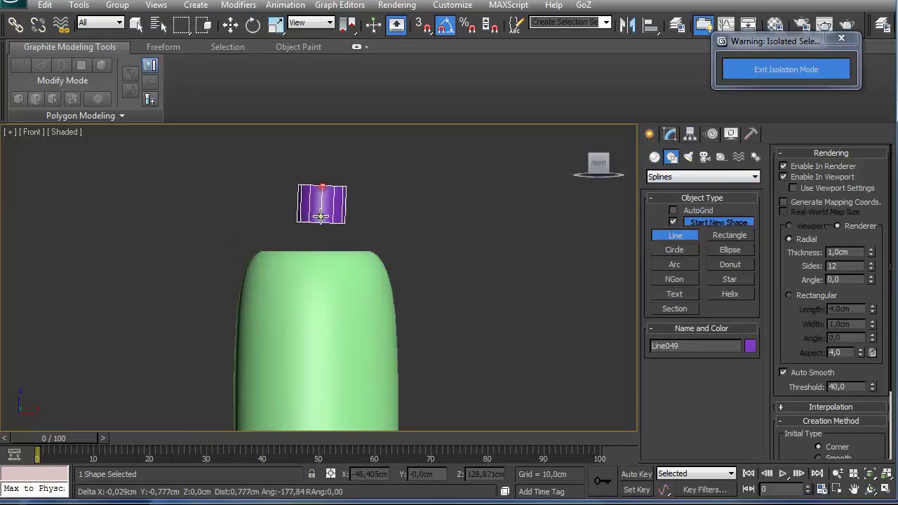
pyautogui.click(317, 258)
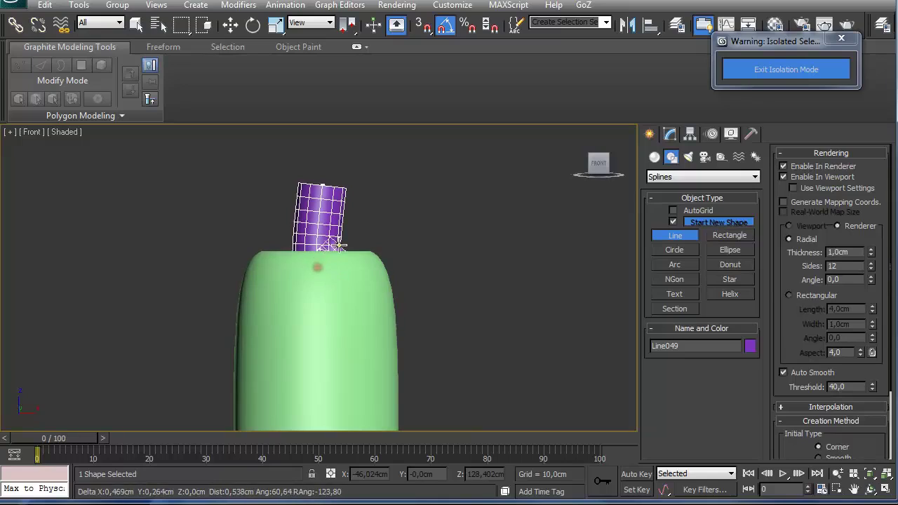
pyautogui.rightClick(333, 246)
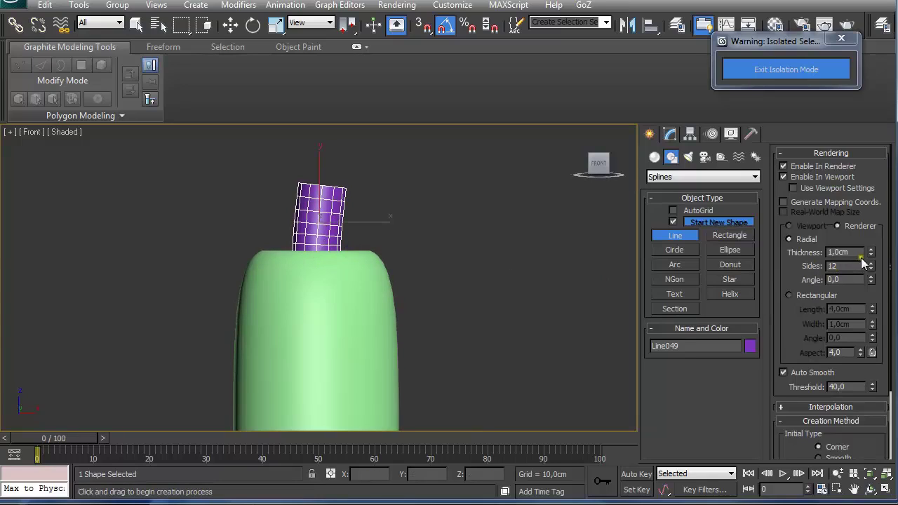
# Set the wick line's radial rendering thickness to 0.13 cm
pyautogui.moveTo(870, 252); pyautogui.dragTo(871, 315)
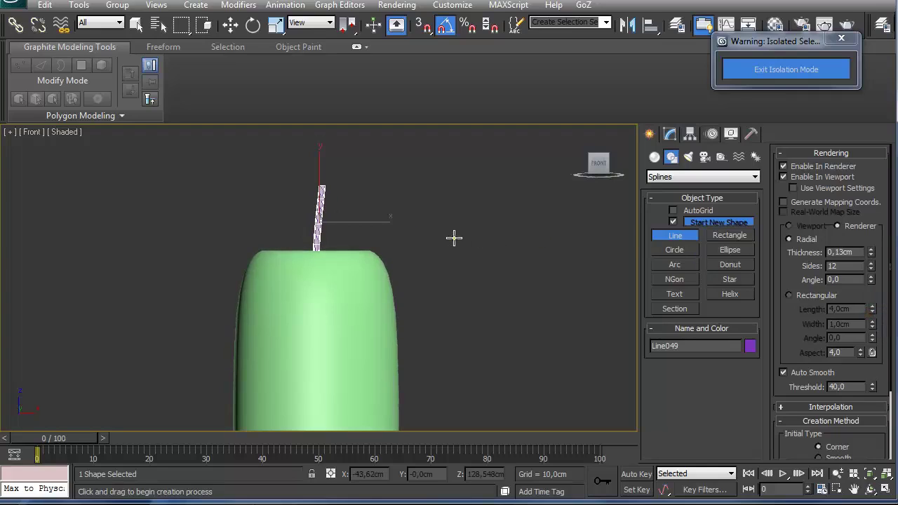
pyautogui.scroll(-5, 437, 206)
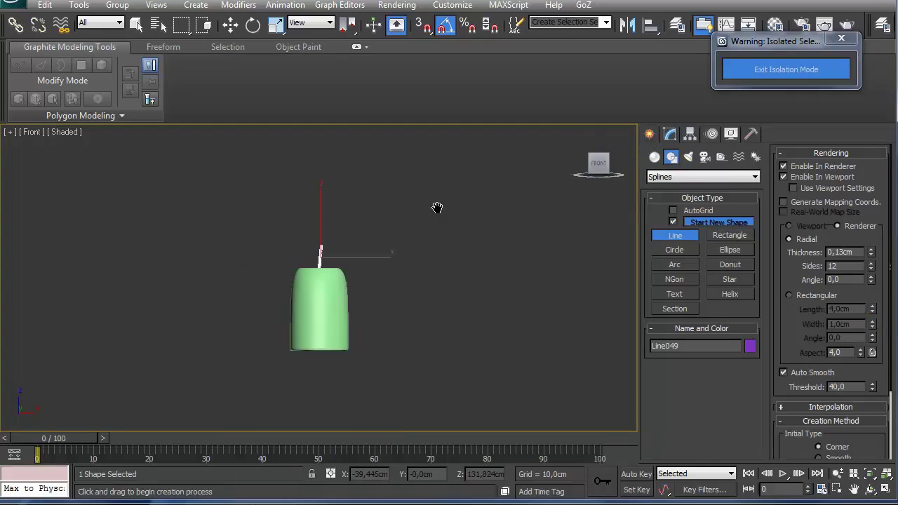
# Exit isolation, select the wick, candle, holder and hook together, and give them the same blue object color as the chandelier
pyautogui.click(756, 73)
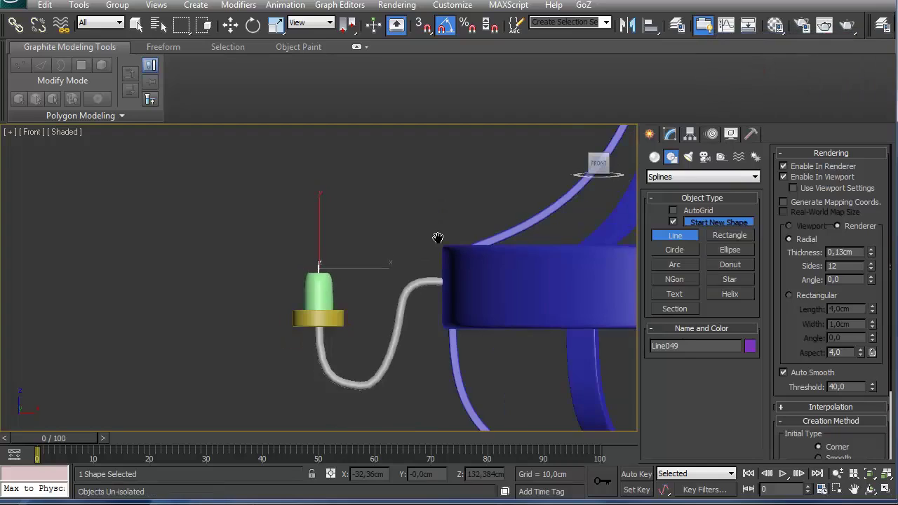
pyautogui.press('w')
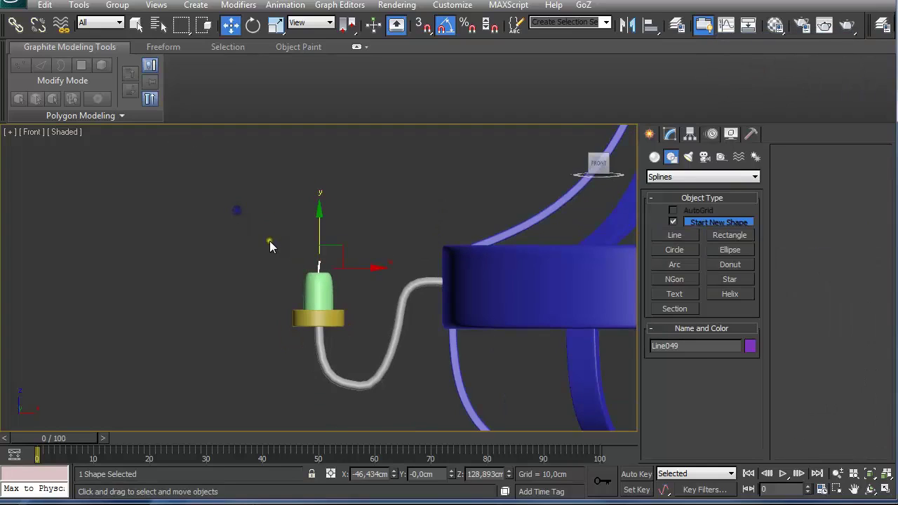
pyautogui.moveTo(402, 377); pyautogui.dragTo(405, 379)
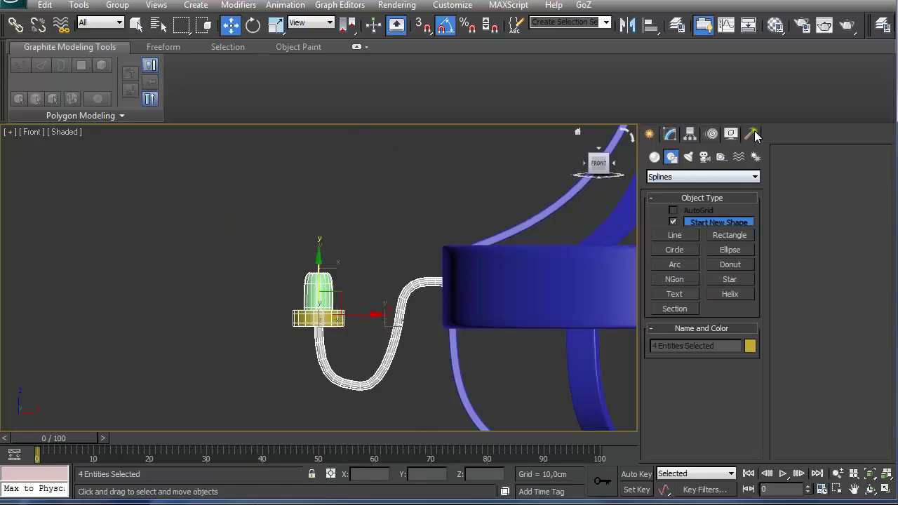
pyautogui.click(750, 347)
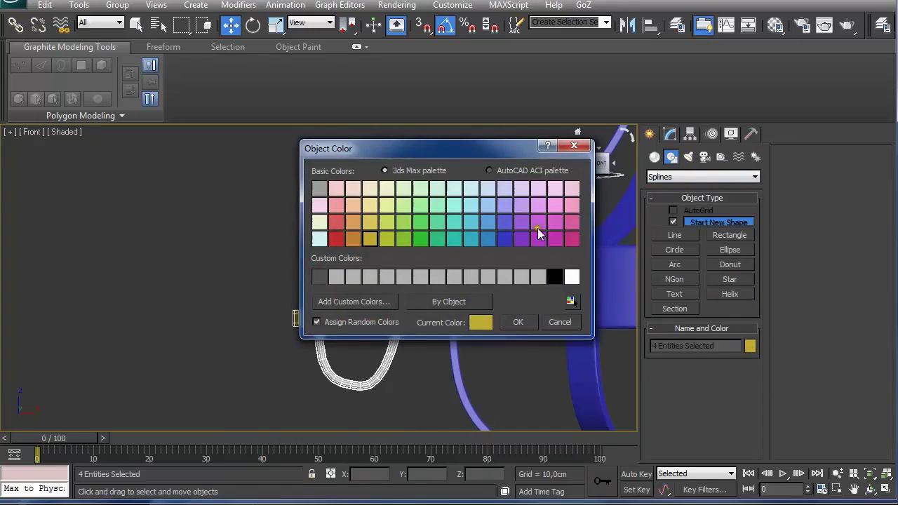
pyautogui.click(504, 241)
pyautogui.click(518, 322)
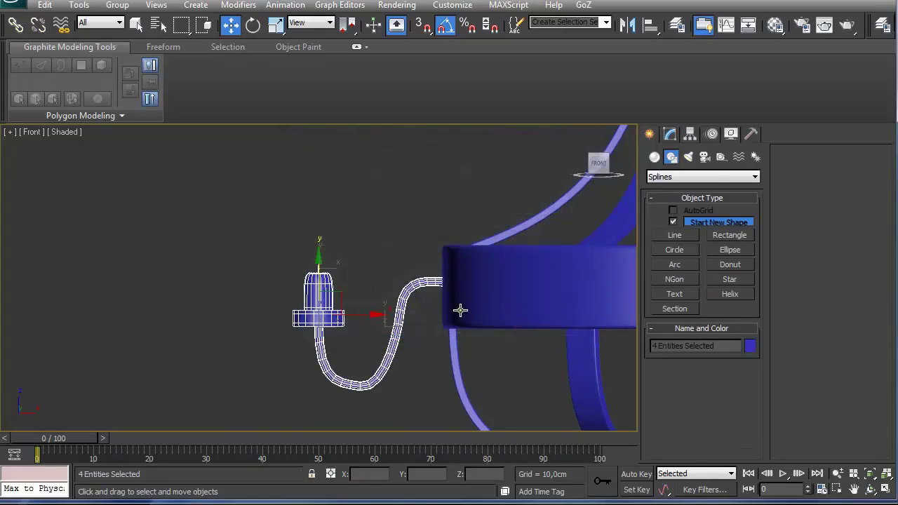
# Group the selected hook, holder, candle and wick into one object
pyautogui.moveTo(460, 310); pyautogui.dragTo(450, 287, button='middle')
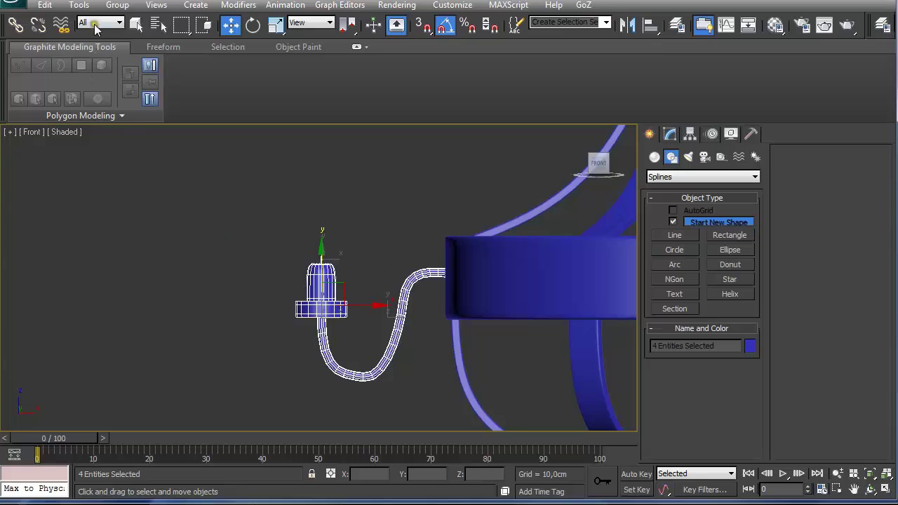
pyautogui.click(117, 5)
pyautogui.click(125, 20)
pyautogui.click(457, 270)
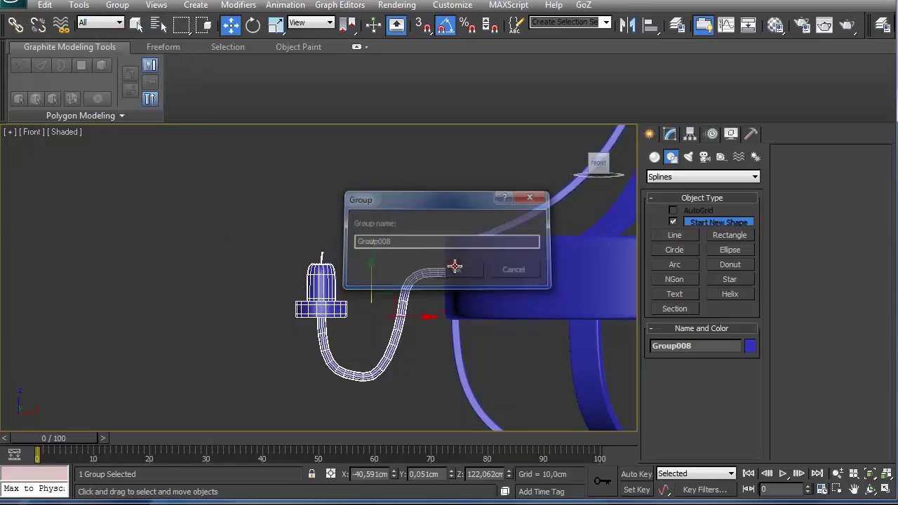
# Align only the candle group's pivot to the large ring's pivot point in X and Y position
pyautogui.scroll(-4, 467, 266)
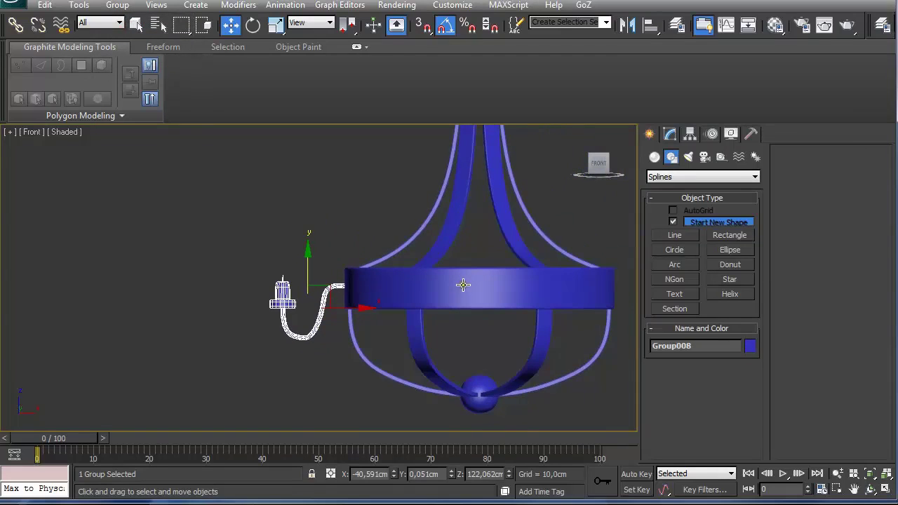
pyautogui.click(691, 135)
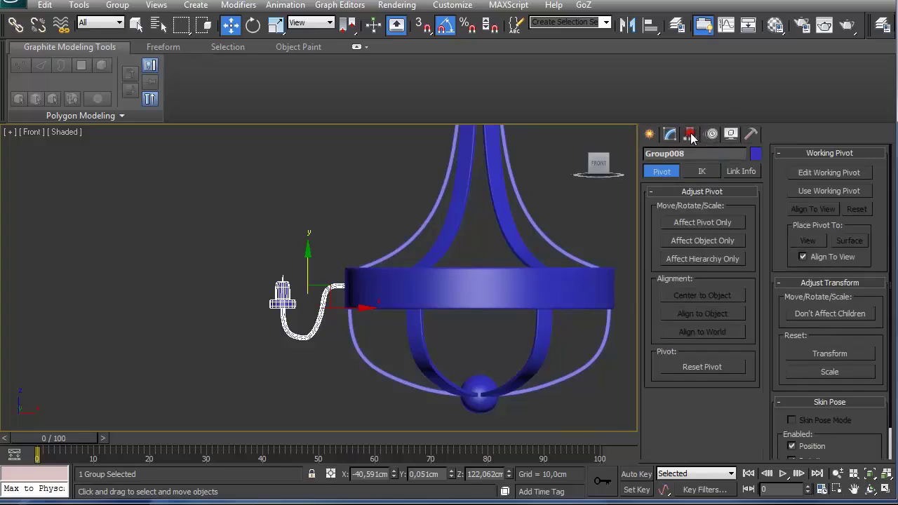
pyautogui.click(704, 222)
pyautogui.hotkey('alt', 'a')
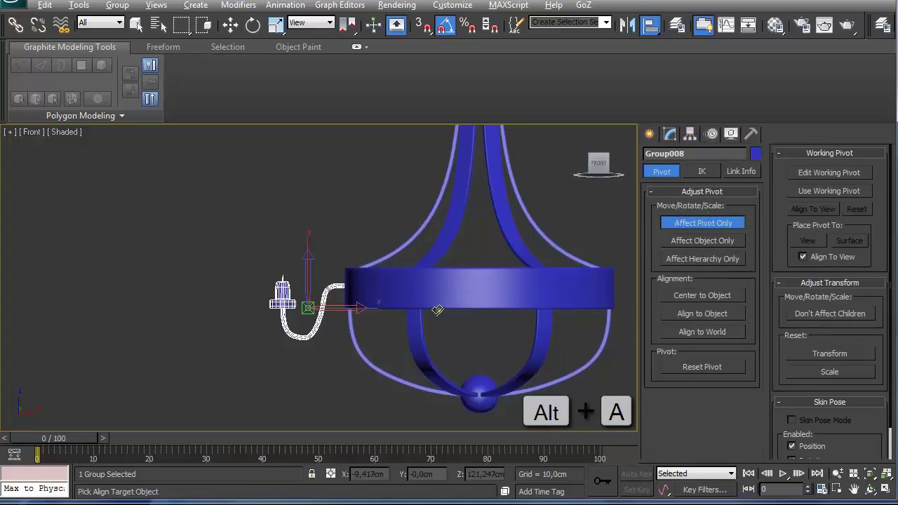
pyautogui.click(470, 301)
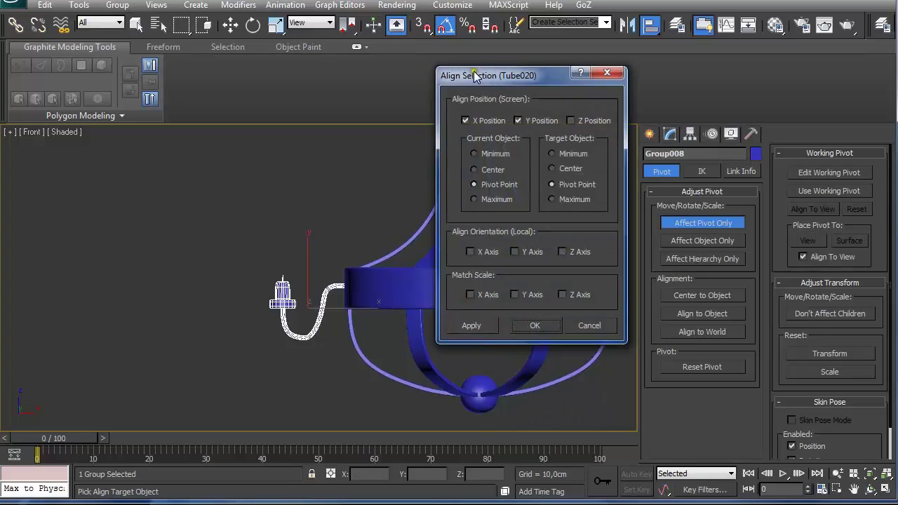
pyautogui.moveTo(473, 76); pyautogui.dragTo(658, 77)
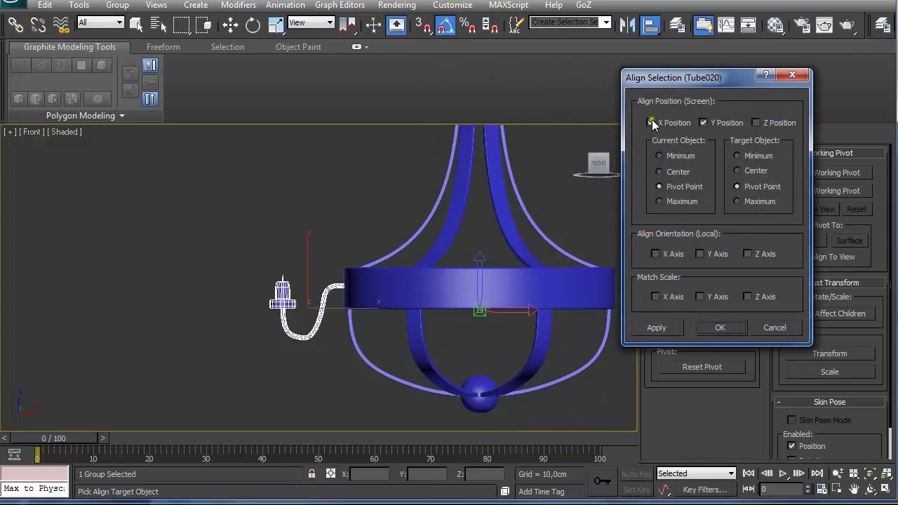
pyautogui.click(702, 332)
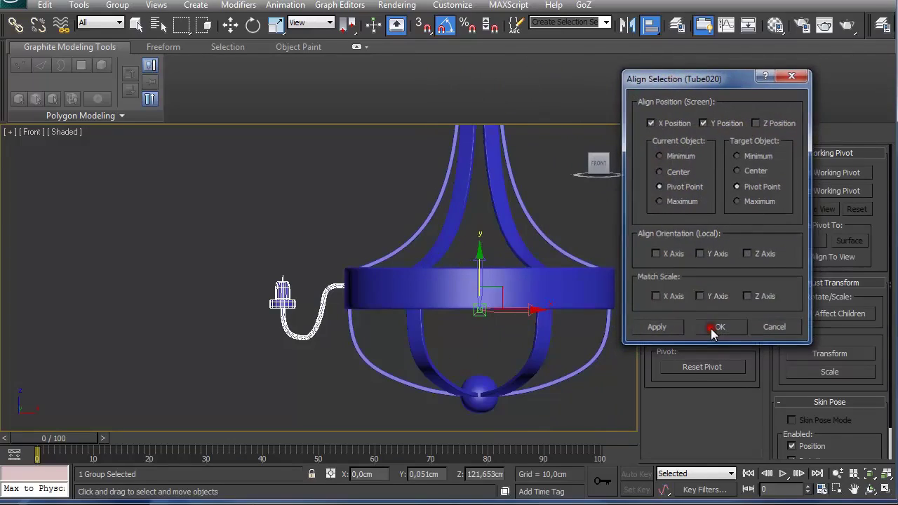
pyautogui.click(707, 224)
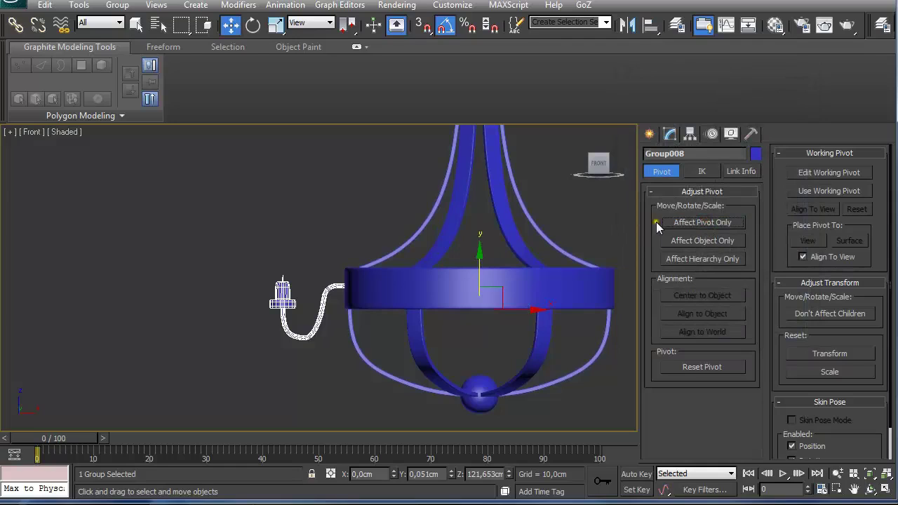
# Array the candle group around the ring as 6 instances over a 360-degree total rotation about Y
pyautogui.click(79, 5)
pyautogui.click(130, 220)
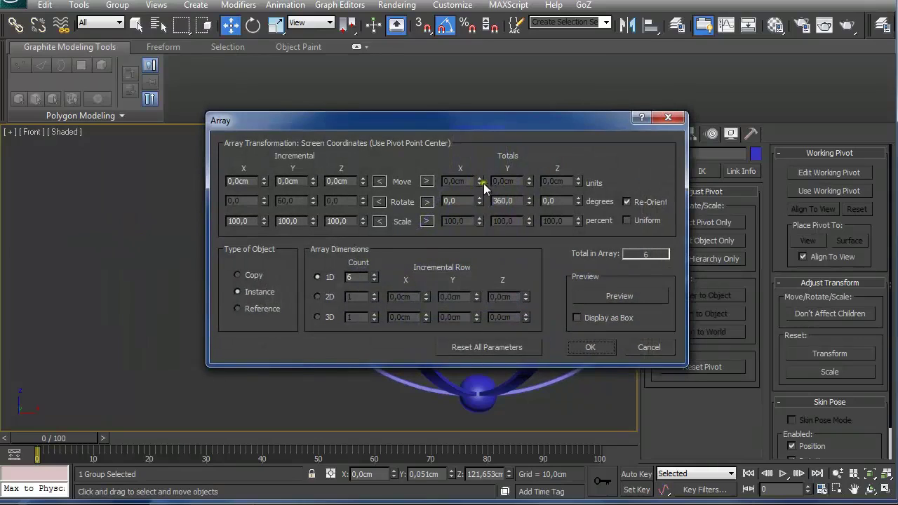
pyautogui.doubleClick(344, 278)
pyautogui.write('6')
pyautogui.click(603, 318)
pyautogui.click(602, 347)
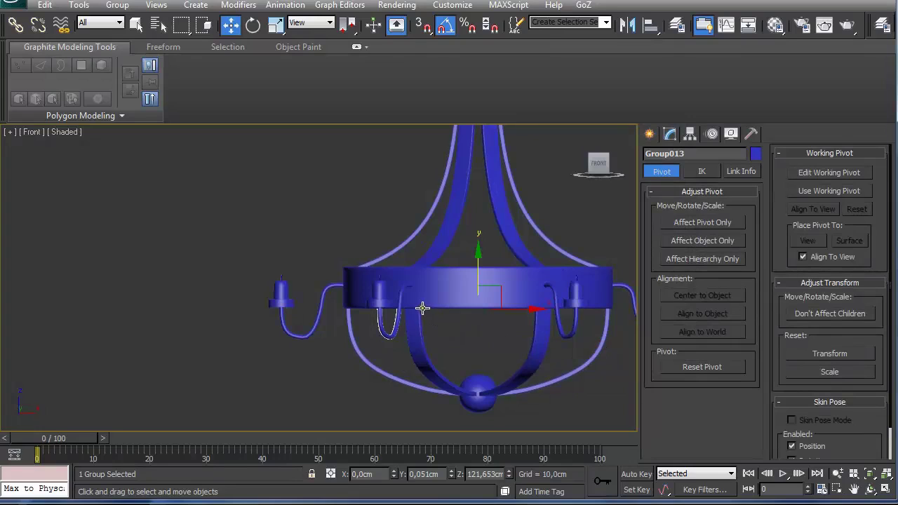
# Examine the chandelier in Perspective beside the finished example, checking the arrayed candle hooks and the top where the arms meet
pyautogui.keyDown('alt'); pyautogui.moveTo(424, 309); pyautogui.dragTo(393, 272, button='middle'); pyautogui.keyUp('alt')
pyautogui.scroll(-5, 496, 313)
pyautogui.click(465, 226)
pyautogui.scroll(4, 478, 259)
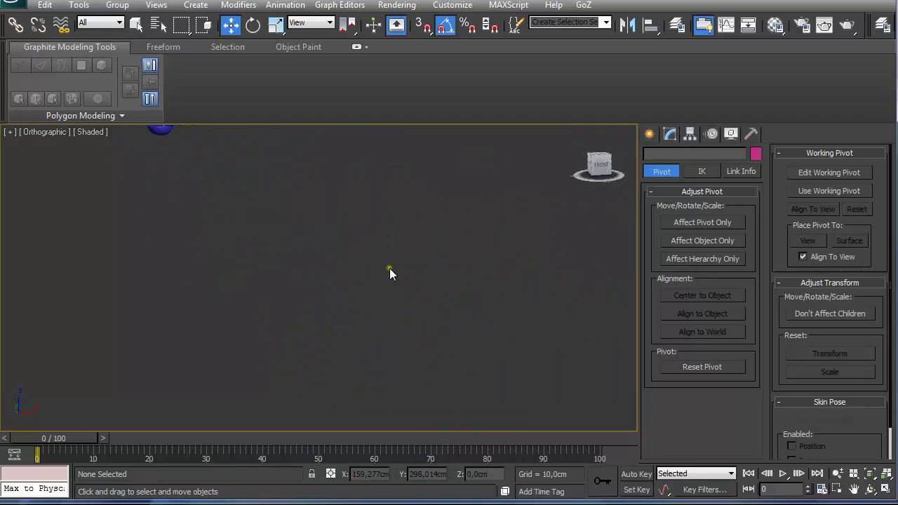
pyautogui.press('p')
pyautogui.press('z')
pyautogui.keyDown('alt'); pyautogui.moveTo(182, 339); pyautogui.dragTo(230, 312, button='middle'); pyautogui.keyUp('alt')
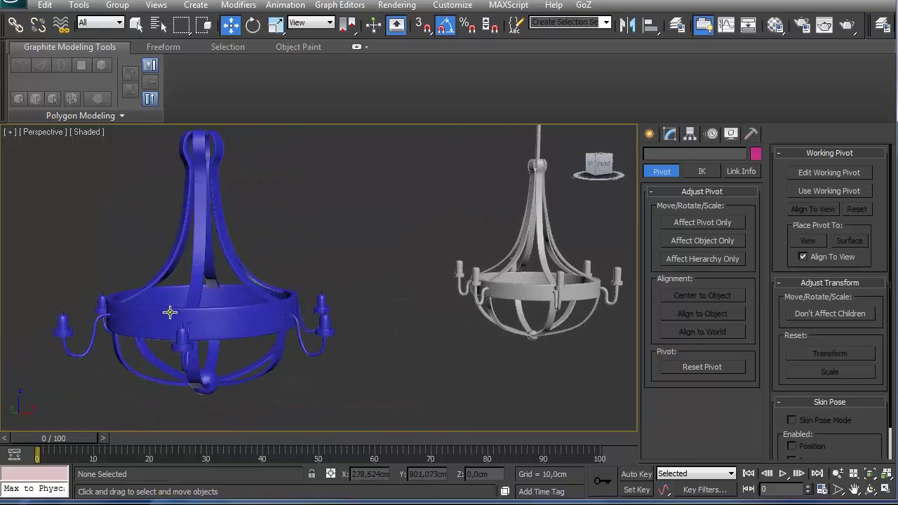
pyautogui.scroll(2, 185, 336)
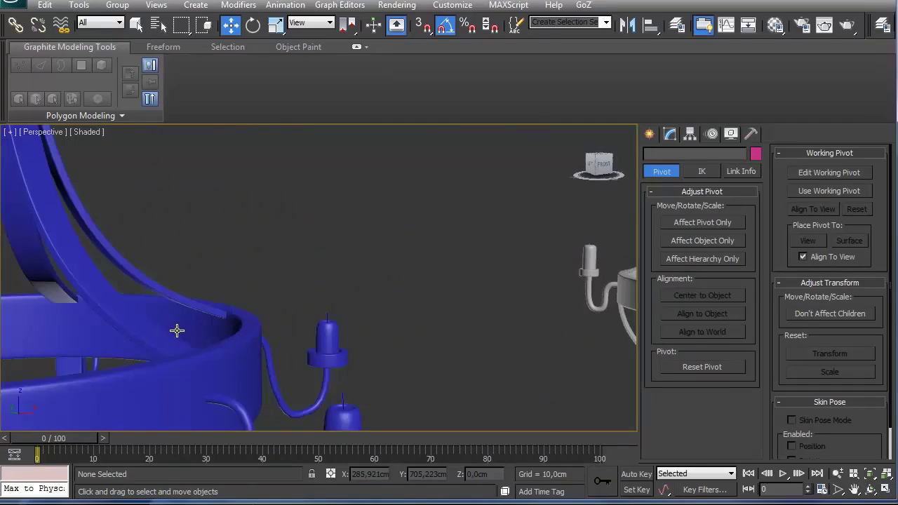
pyautogui.scroll(-2, 178, 330)
pyautogui.keyDown('alt'); pyautogui.moveTo(205, 296); pyautogui.dragTo(241, 260, button='middle'); pyautogui.keyUp('alt')
pyautogui.scroll(3, 316, 226)
pyautogui.moveTo(263, 205); pyautogui.dragTo(425, 350, button='middle')
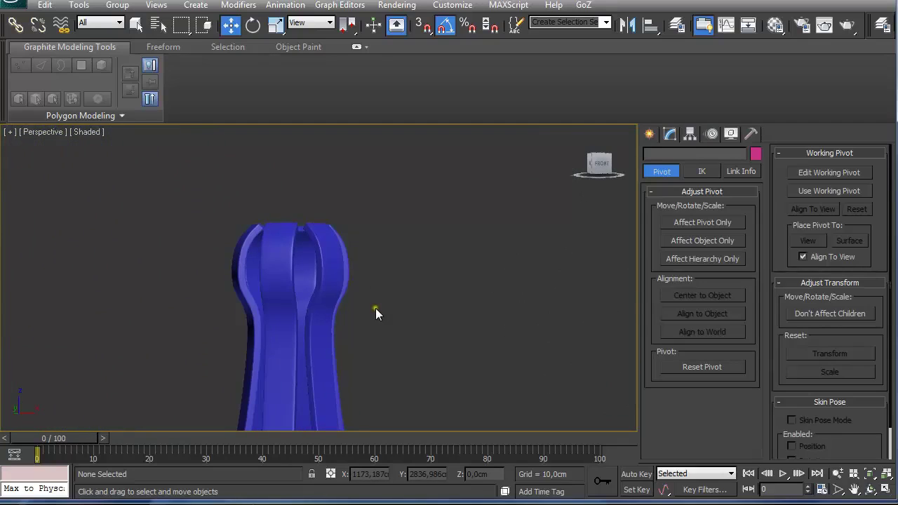
# In the Top view, create a cylinder at the chandelier's center, about 5.1 cm in radius and 3.2 cm high
pyautogui.click(650, 134)
pyautogui.press('t')
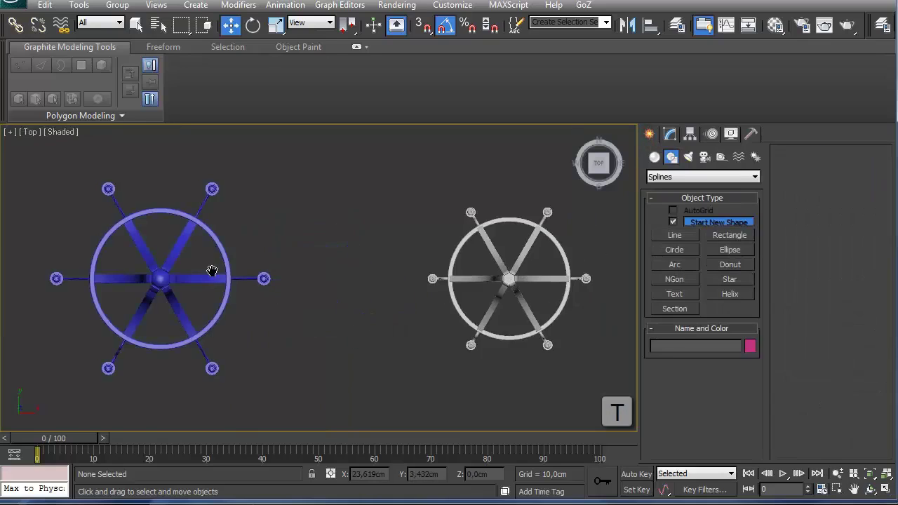
pyautogui.moveTo(215, 271); pyautogui.dragTo(350, 271, button='middle')
pyautogui.scroll(4, 349, 271)
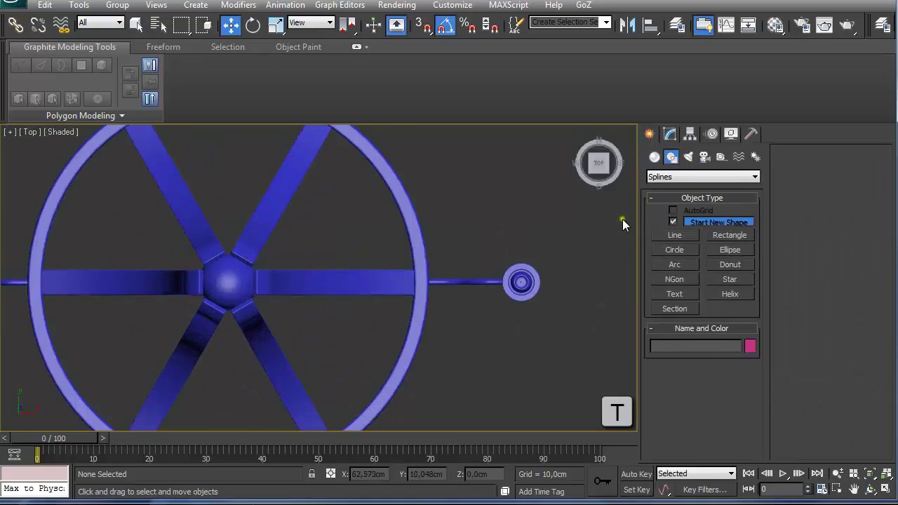
pyautogui.click(654, 156)
pyautogui.click(667, 253)
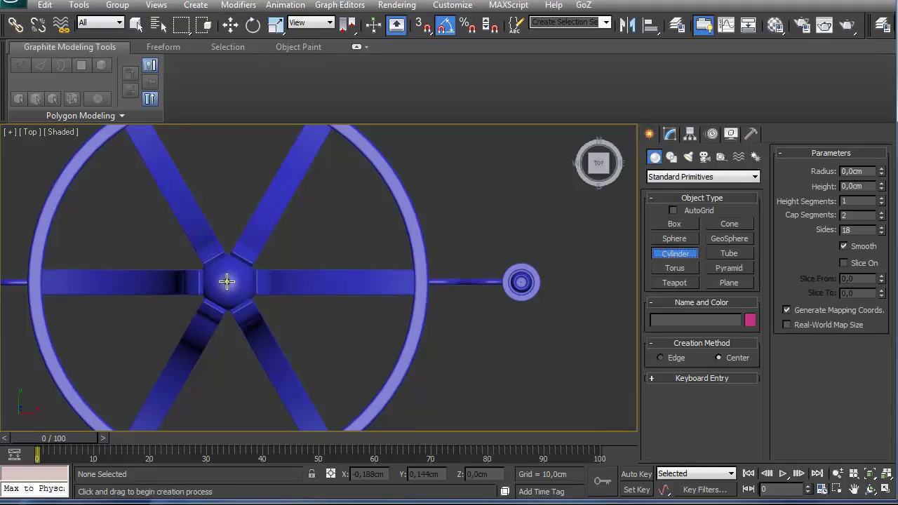
pyautogui.moveTo(227, 282); pyautogui.dragTo(239, 306)
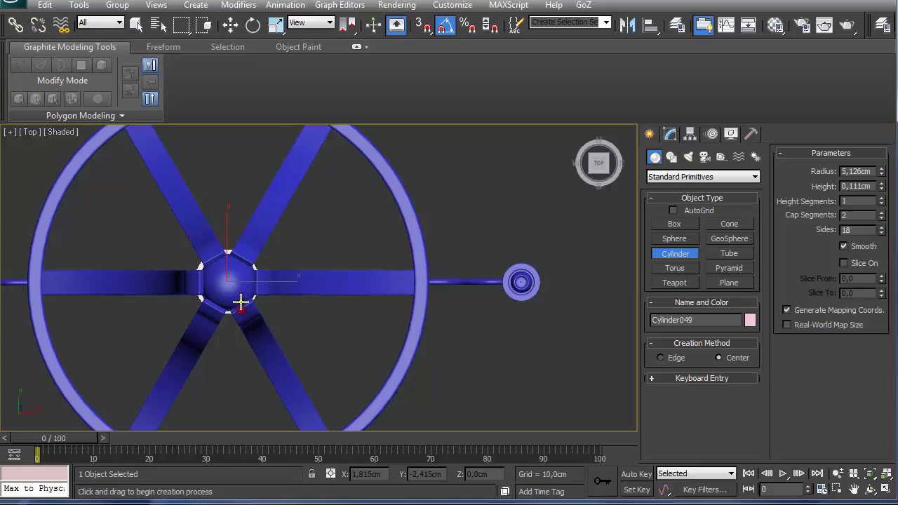
pyautogui.press('f')
pyautogui.scroll(-8, 244, 279)
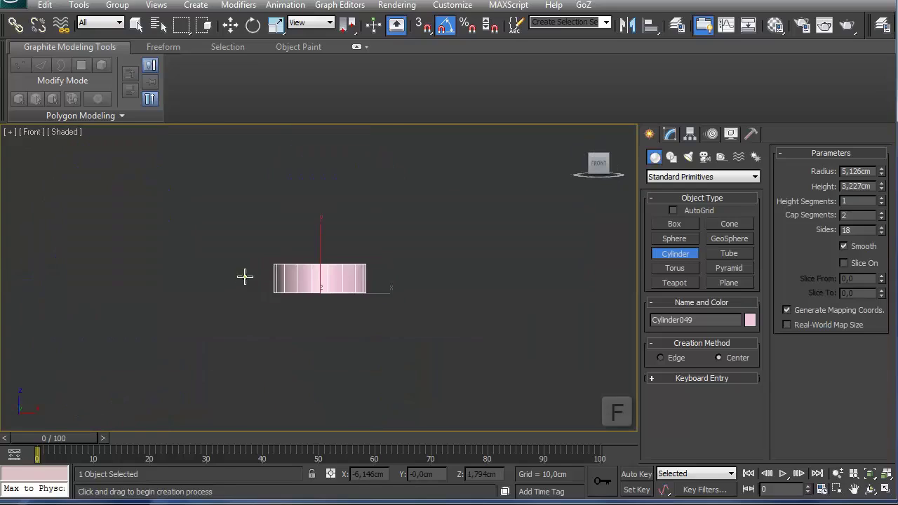
# In the Front view, raise the cylinder along the vertical axis into the bulge at the top of the arms
pyautogui.rightClick(250, 261)
pyautogui.moveTo(252, 260); pyautogui.dragTo(312, 348, button='middle')
pyautogui.moveTo(339, 332); pyautogui.dragTo(341, 140)
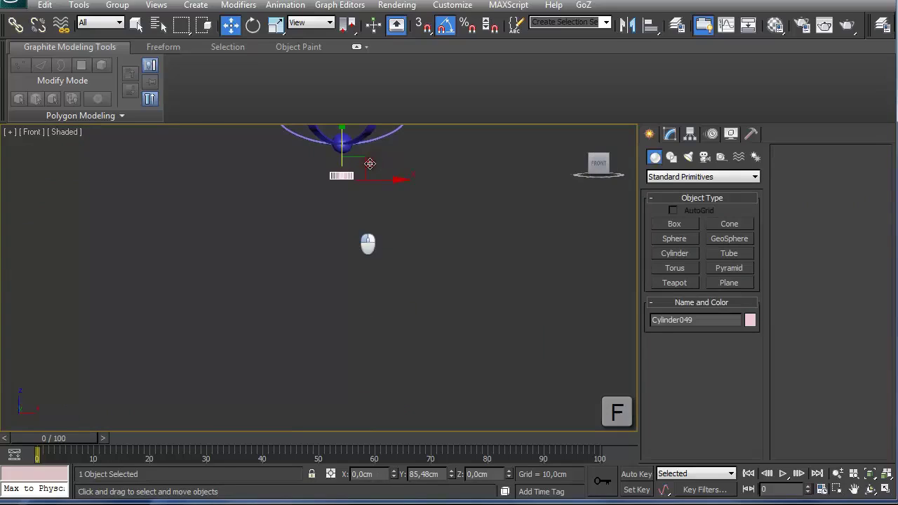
pyautogui.moveTo(351, 133); pyautogui.dragTo(327, 345, button='middle')
pyautogui.moveTo(317, 353); pyautogui.dragTo(337, 184)
# Set the cylinder's radius to 5.536 cm and height to 5.942 cm, and lower it slightly within the arms' top bulge
pyautogui.click(671, 134)
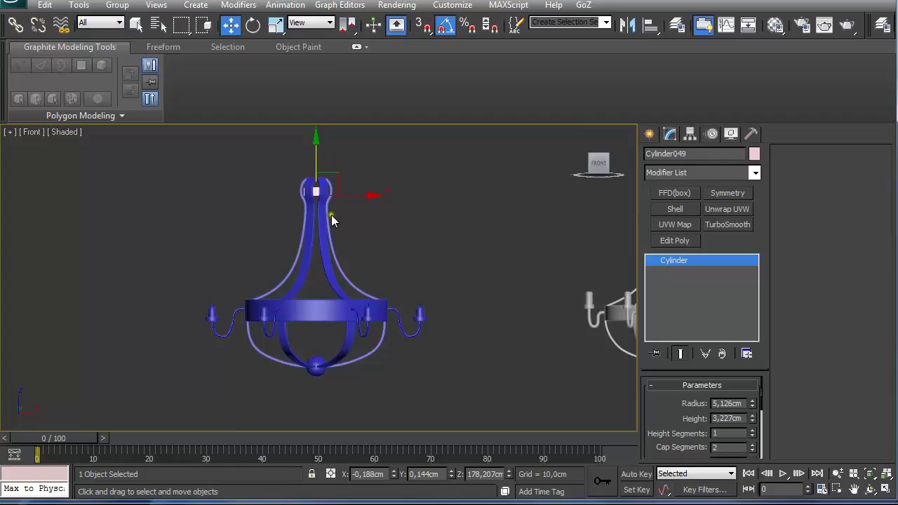
pyautogui.scroll(4, 332, 214)
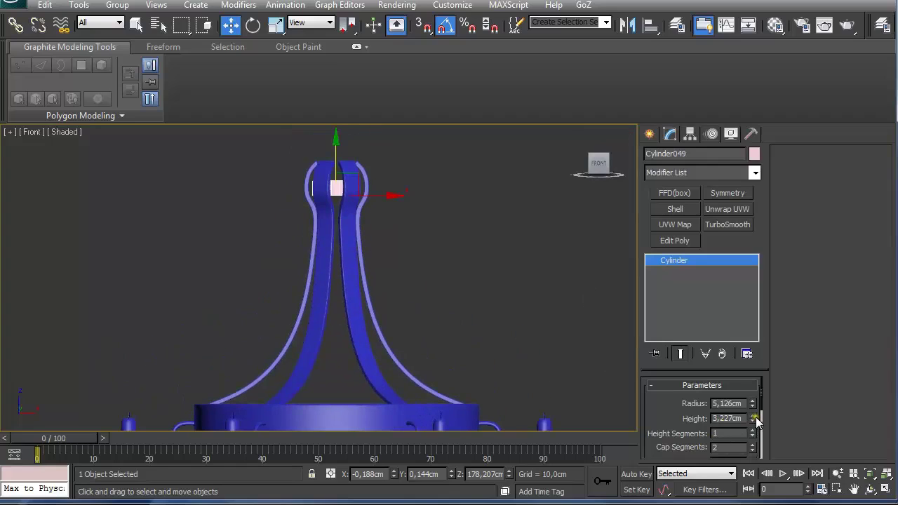
pyautogui.moveTo(756, 419); pyautogui.dragTo(741, 359)
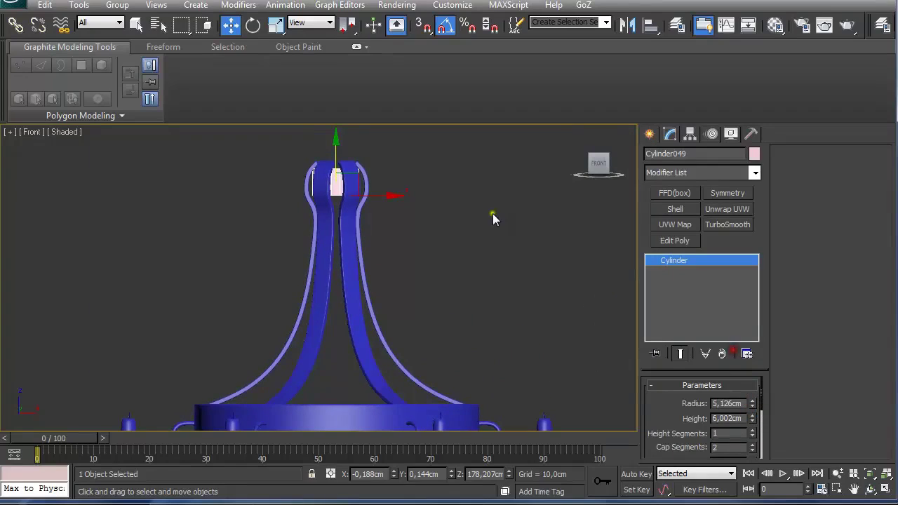
pyautogui.scroll(3, 496, 234)
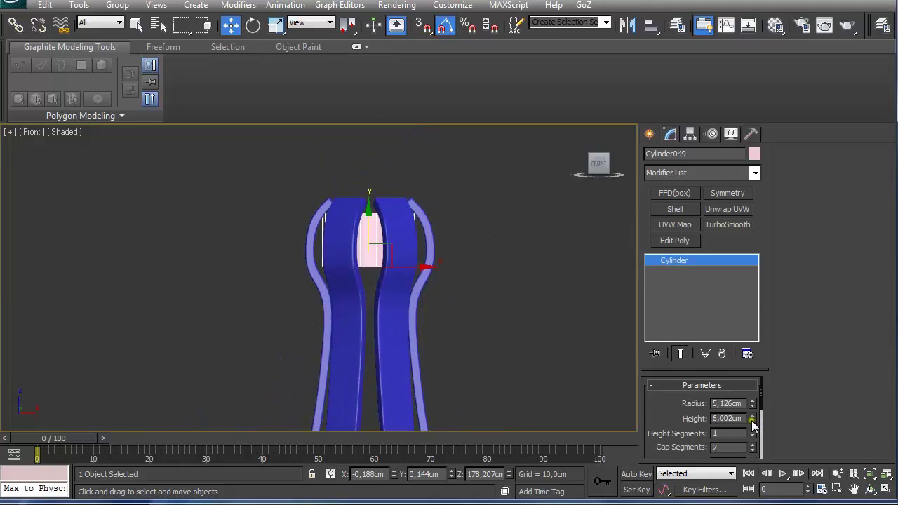
pyautogui.moveTo(752, 404); pyautogui.dragTo(750, 391)
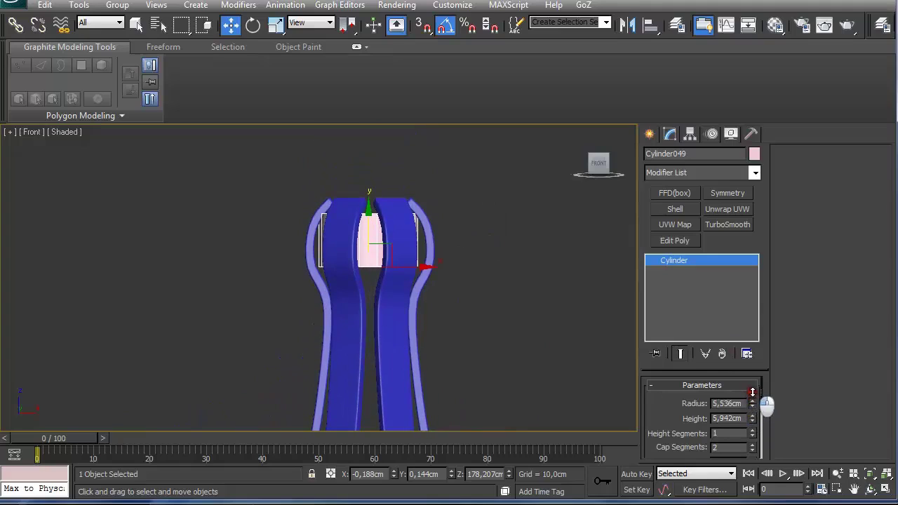
pyautogui.moveTo(368, 215); pyautogui.dragTo(365, 219)
# Give the top cylinder the same blue object color as the arms and inspect its fit from the Top view
pyautogui.click(754, 156)
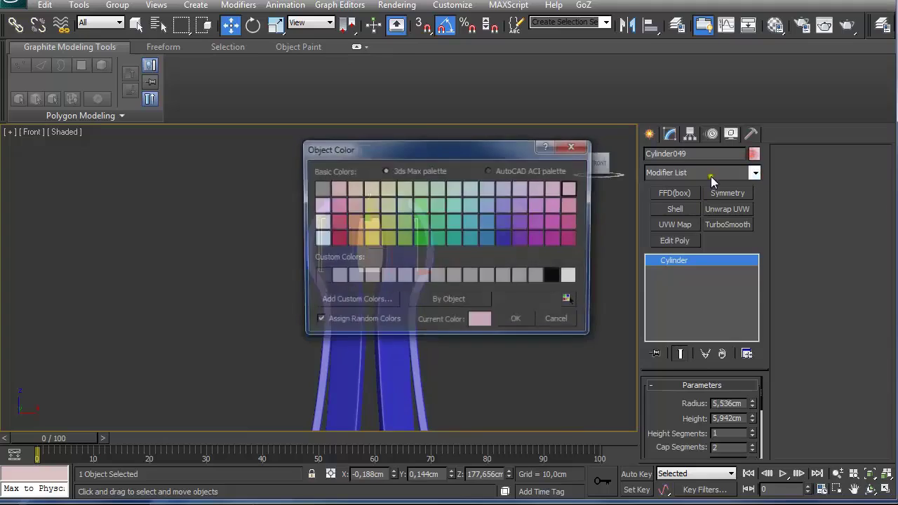
pyautogui.click(519, 322)
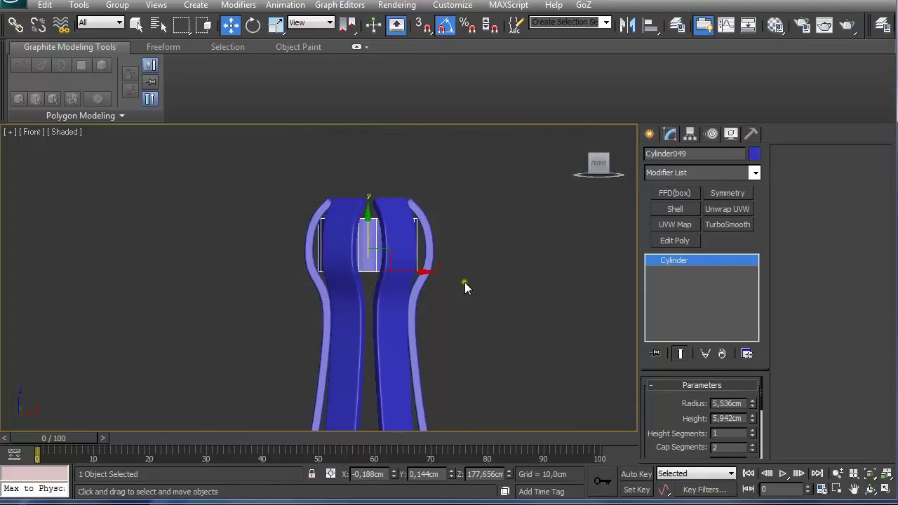
pyautogui.press('t')
pyautogui.press('z')
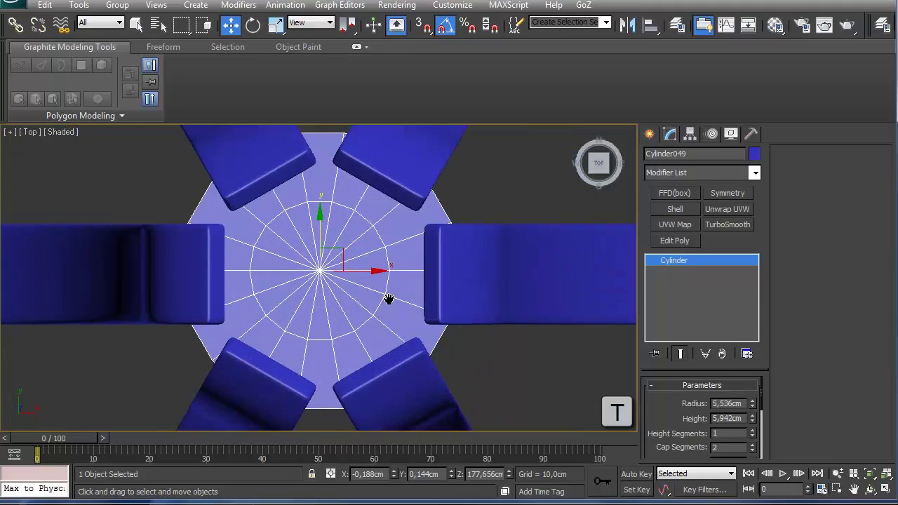
pyautogui.press('q')
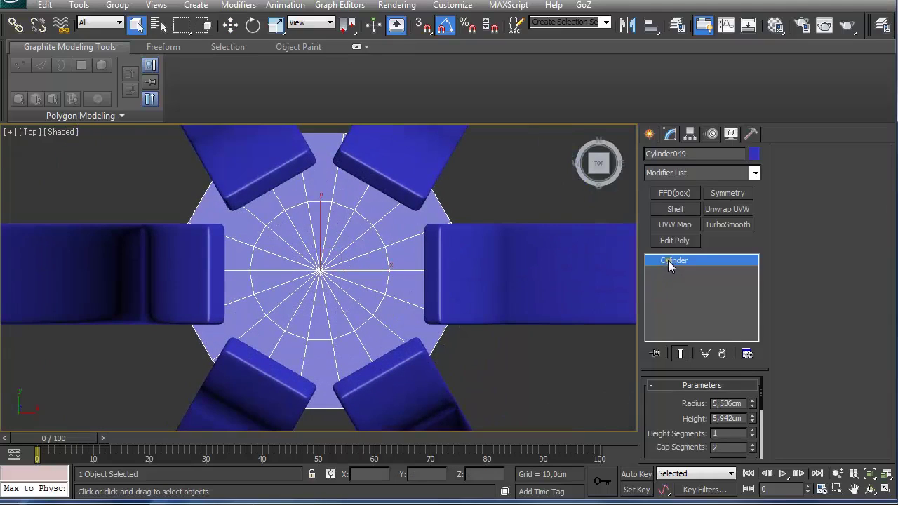
# Convert the top cylinder to an editable poly and select only the inner ring of polygons on its top cap
pyautogui.rightClick(412, 273)
pyautogui.moveTo(466, 403)
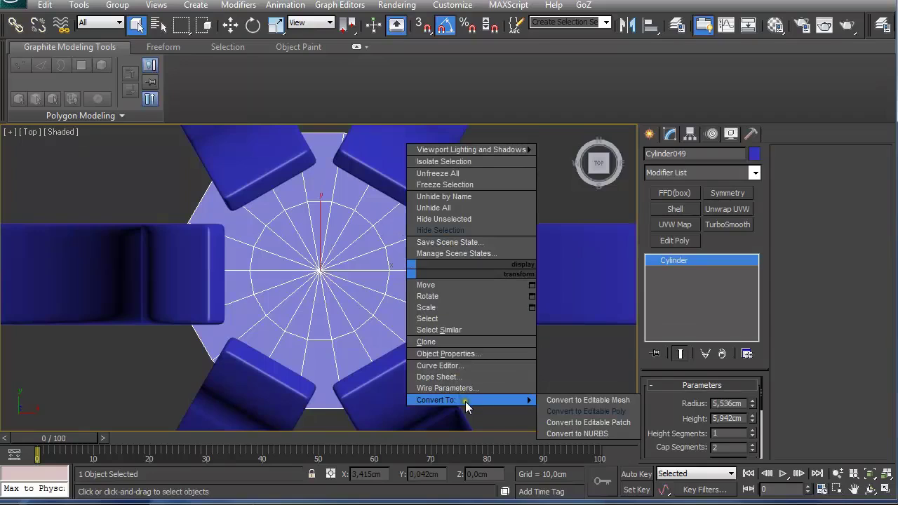
pyautogui.click(553, 414)
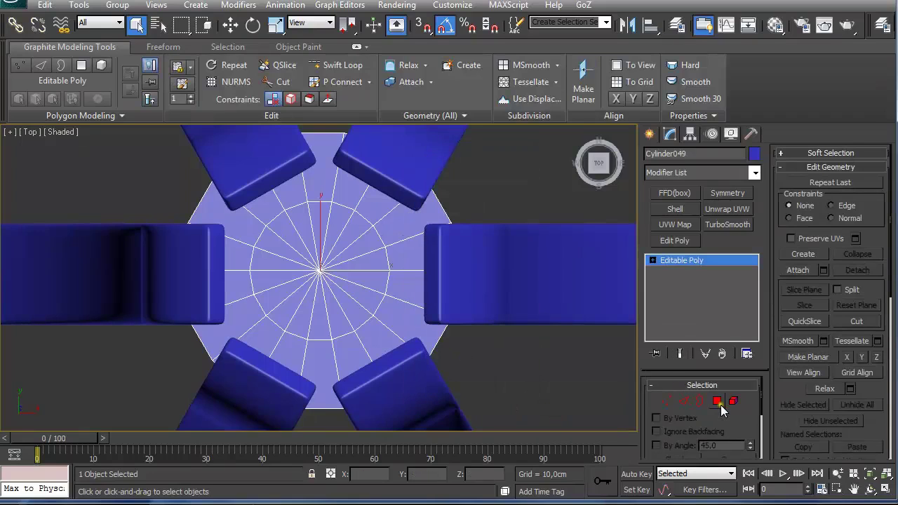
pyautogui.click(718, 402)
pyautogui.moveTo(289, 251); pyautogui.dragTo(339, 293)
pyautogui.press('f')
pyautogui.scroll(-5, 330, 288)
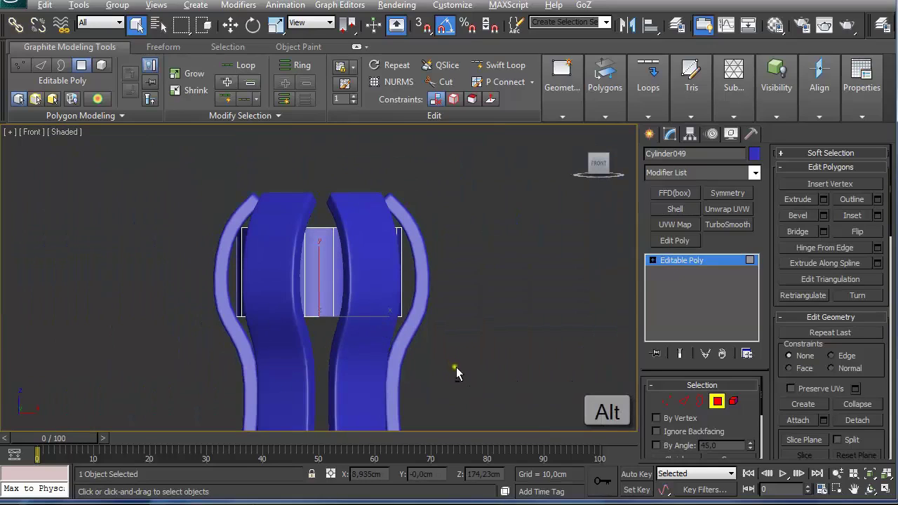
pyautogui.keyDown('alt'); pyautogui.moveTo(459, 372); pyautogui.dragTo(194, 292); pyautogui.keyUp('alt')
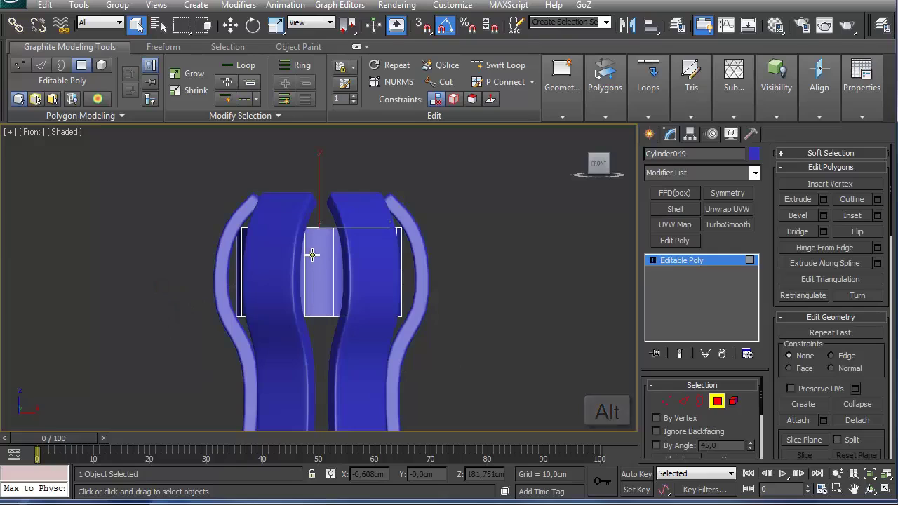
pyautogui.keyDown('alt'); pyautogui.moveTo(317, 249); pyautogui.dragTo(324, 278, button='middle'); pyautogui.keyUp('alt')
# Extrude the selected top-cap polygons upward into a tall hanging rod, using the finished example as the reference
pyautogui.click(605, 109)
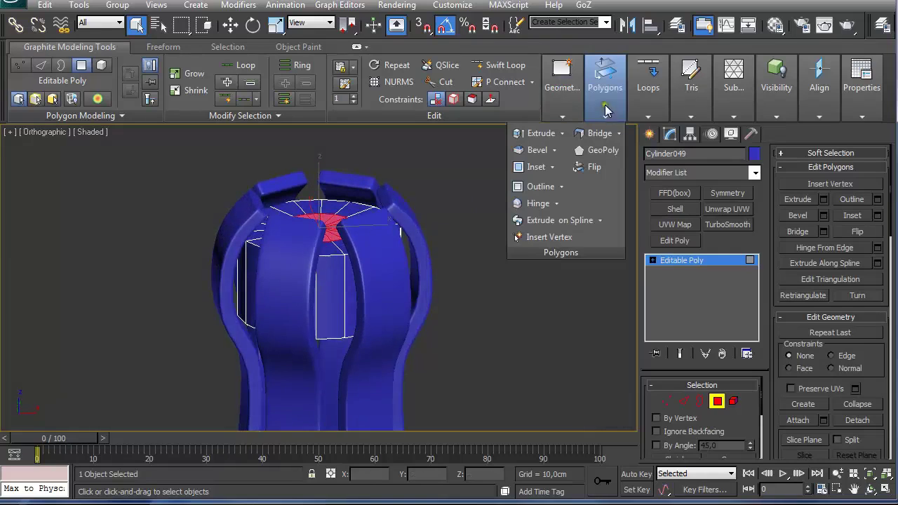
pyautogui.click(539, 133)
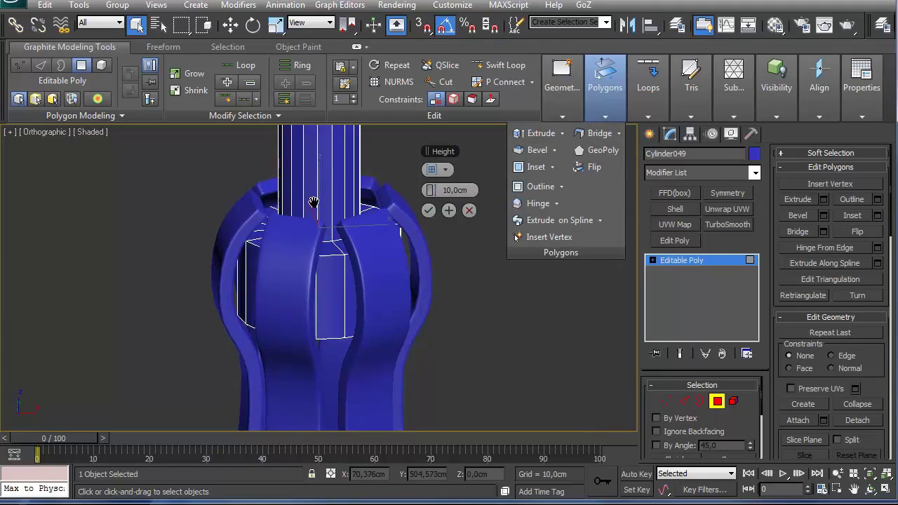
pyautogui.scroll(-3, 322, 208)
pyautogui.moveTo(445, 191); pyautogui.dragTo(502, 186)
pyautogui.click(429, 210)
pyautogui.scroll(-4, 367, 171)
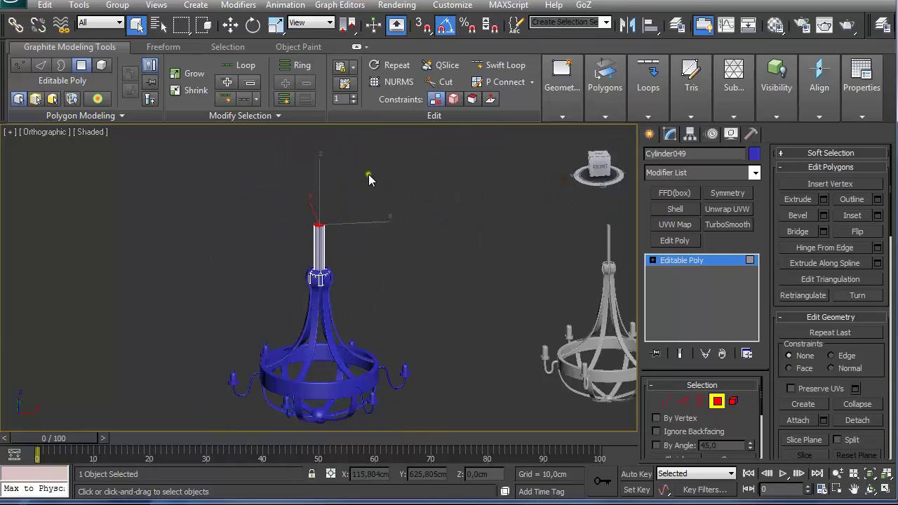
# Connect the vertical side edges of the cylinder's wide base with 2 segments and a pinch of 66
pyautogui.scroll(7, 374, 243)
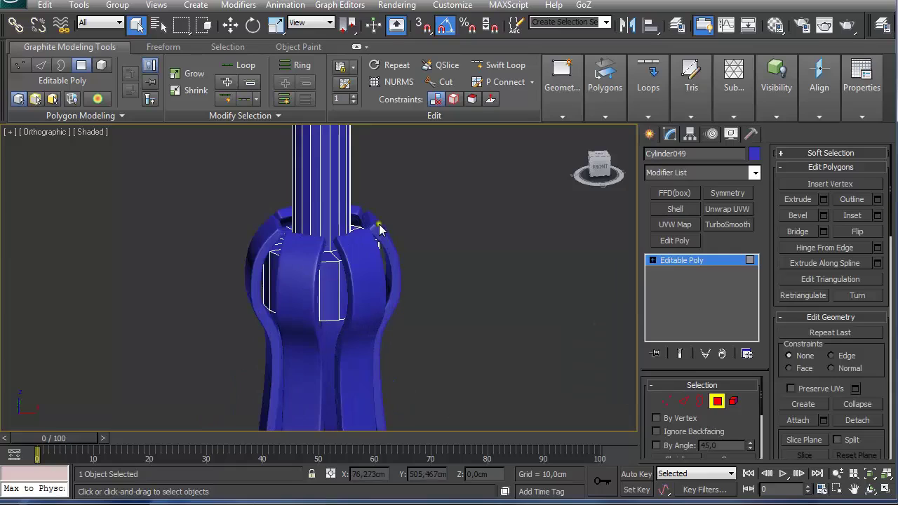
pyautogui.moveTo(377, 226); pyautogui.dragTo(386, 259, button='middle')
pyautogui.click(737, 260)
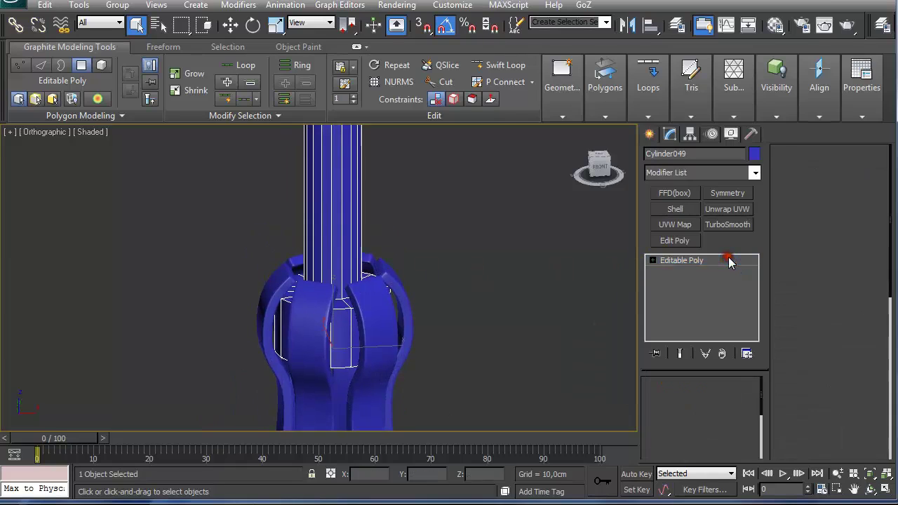
pyautogui.press('2')
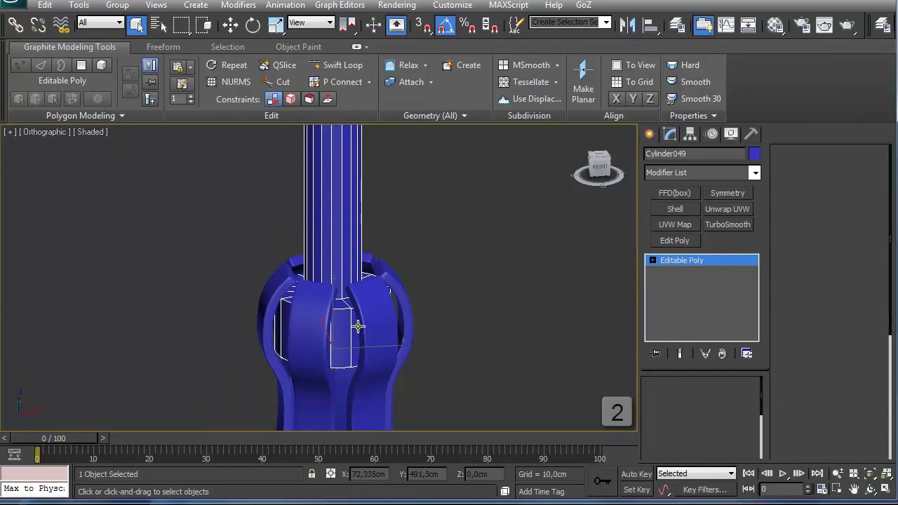
pyautogui.click(329, 342)
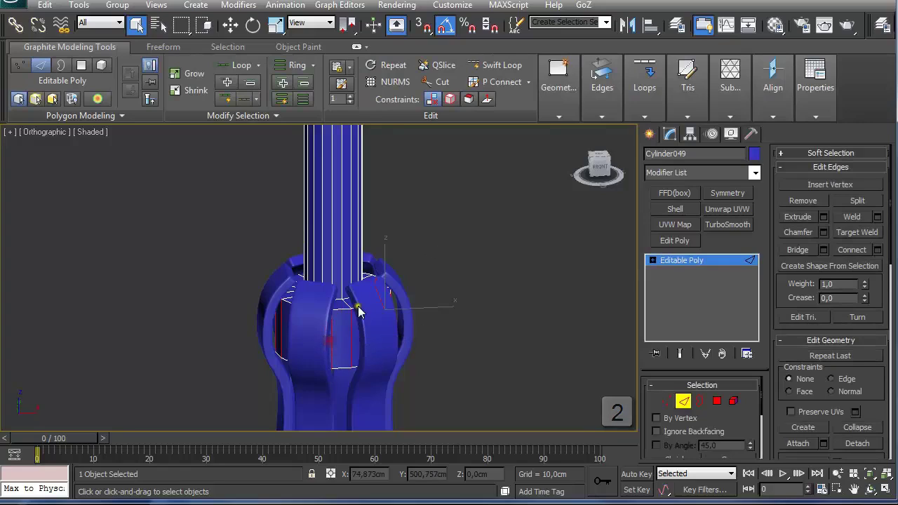
pyautogui.click(645, 105)
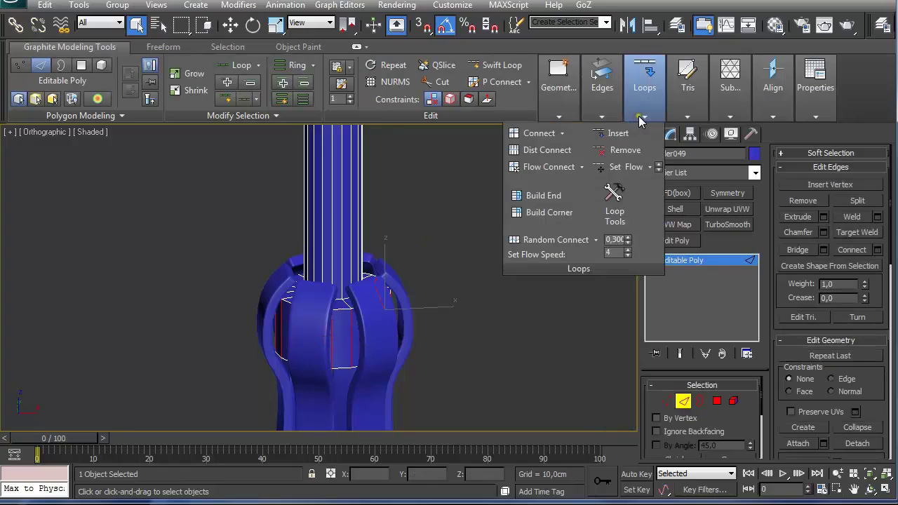
pyautogui.click(536, 136)
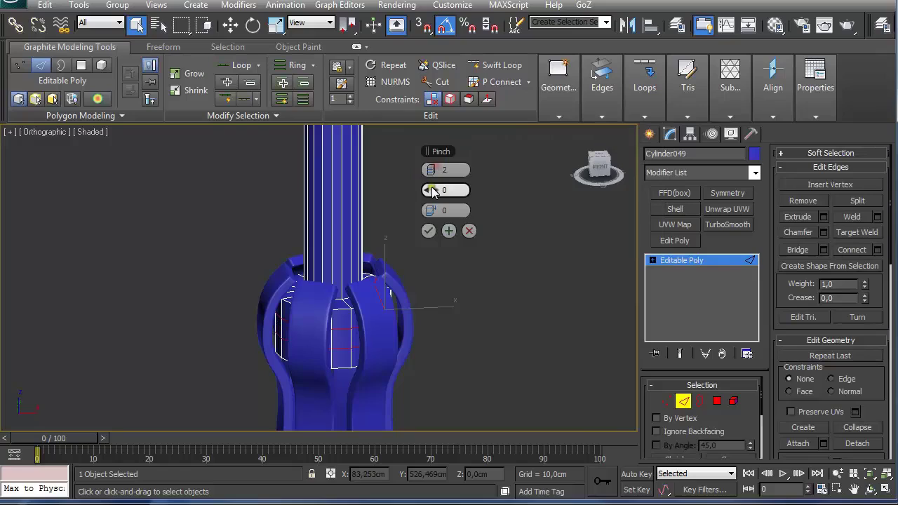
pyautogui.moveTo(432, 193); pyautogui.dragTo(624, 180)
pyautogui.click(428, 231)
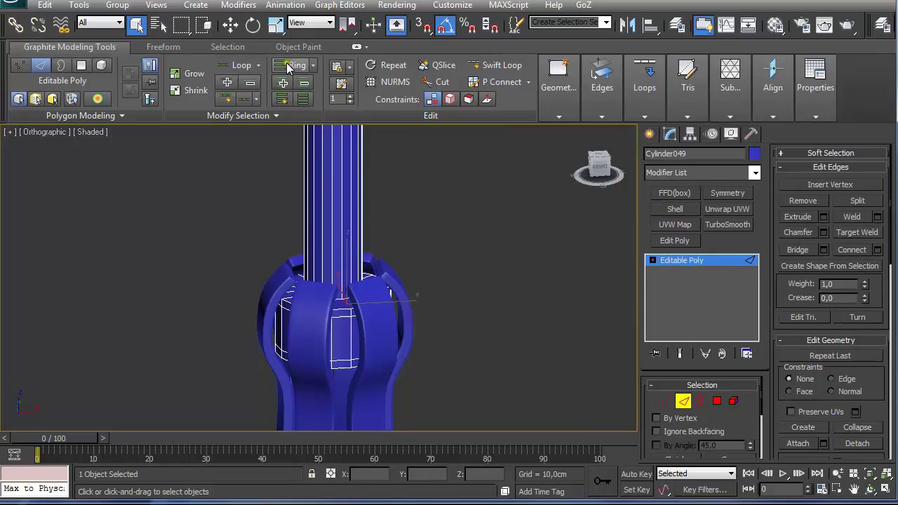
# Connect the ring of radial edges on the base's upper face with 2 segments and a pinch of 54
pyautogui.click(646, 115)
pyautogui.click(537, 133)
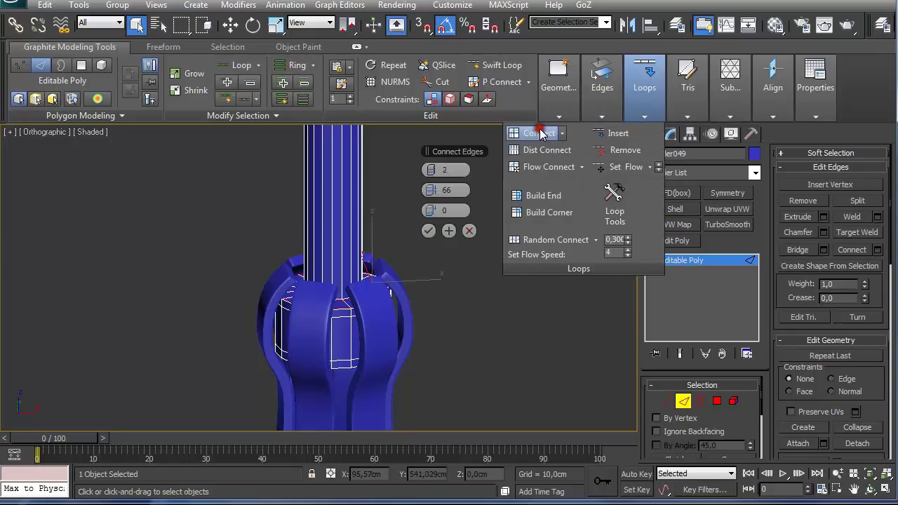
pyautogui.moveTo(432, 190); pyautogui.dragTo(404, 194)
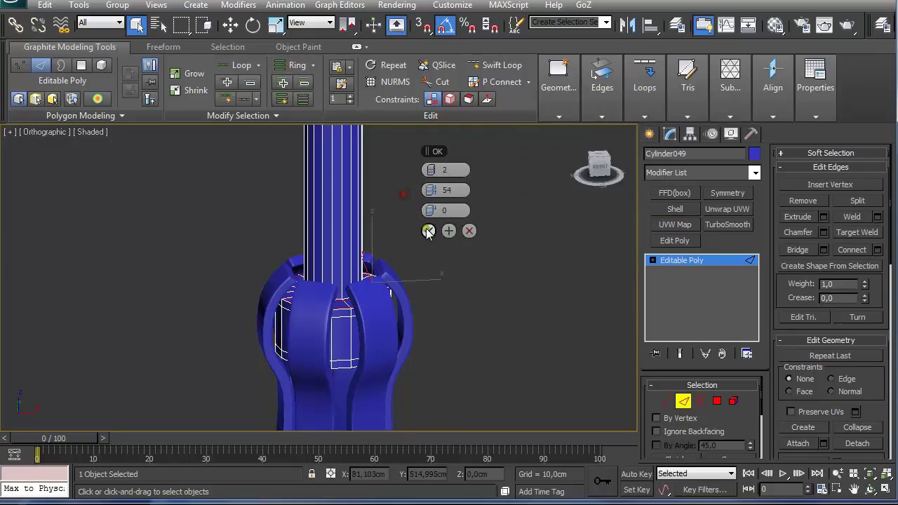
pyautogui.click(428, 232)
# Connect the rod's ring of vertical edges with 2 segments and a pinch of 95
pyautogui.click(334, 206)
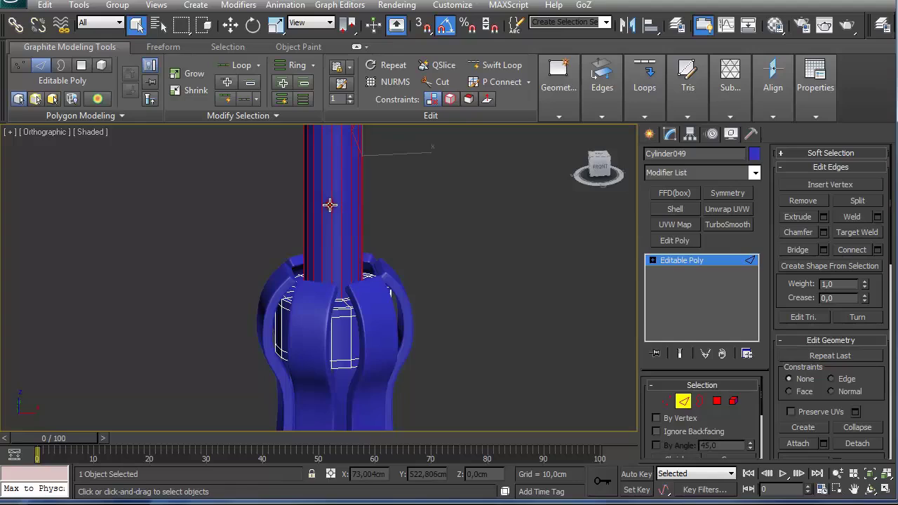
pyautogui.click(645, 116)
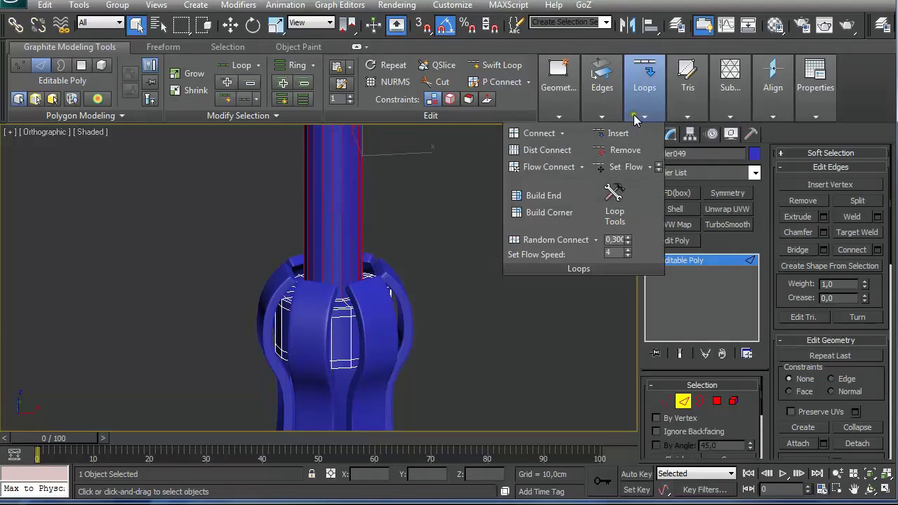
pyautogui.click(532, 133)
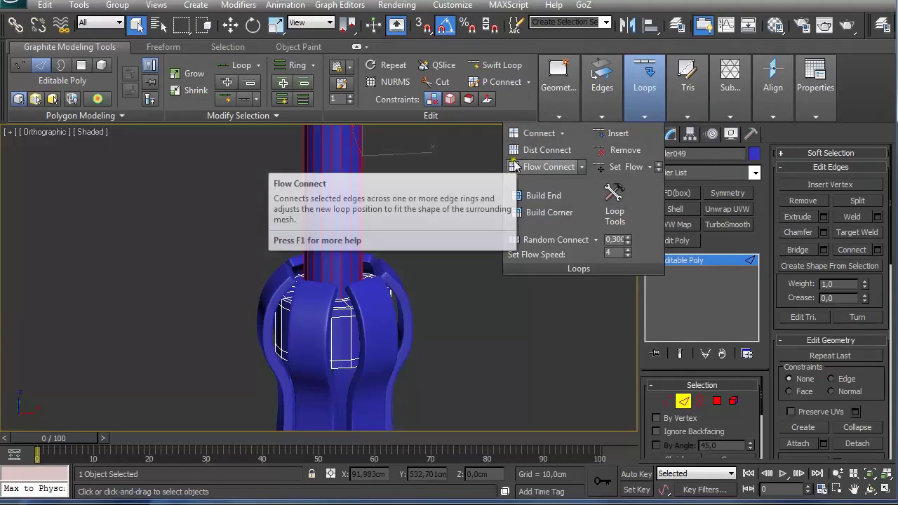
pyautogui.click(532, 134)
pyautogui.moveTo(447, 191); pyautogui.dragTo(548, 195)
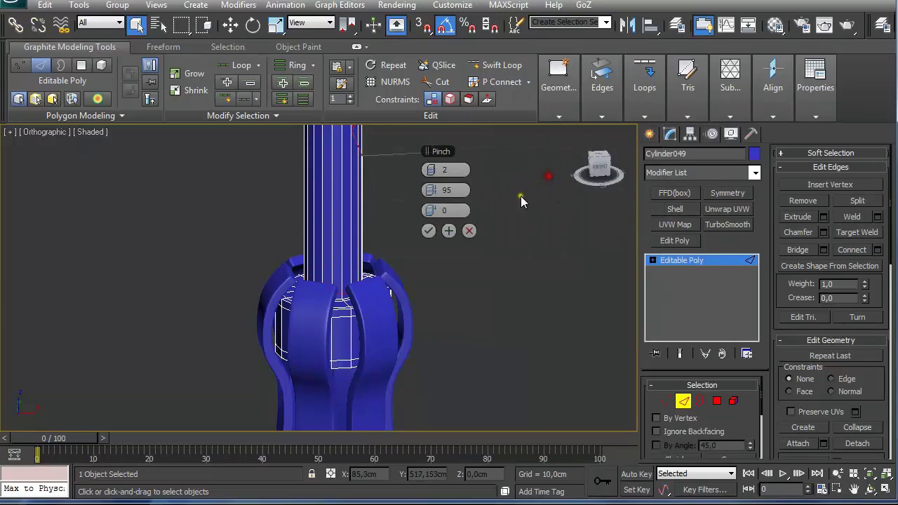
pyautogui.click(429, 231)
# Add a supporting edge loop near the cylinder's bottom cap with Swift Loop
pyautogui.keyDown('alt'); pyautogui.moveTo(409, 249); pyautogui.dragTo(397, 158, button='middle'); pyautogui.keyUp('alt')
pyautogui.click(511, 66)
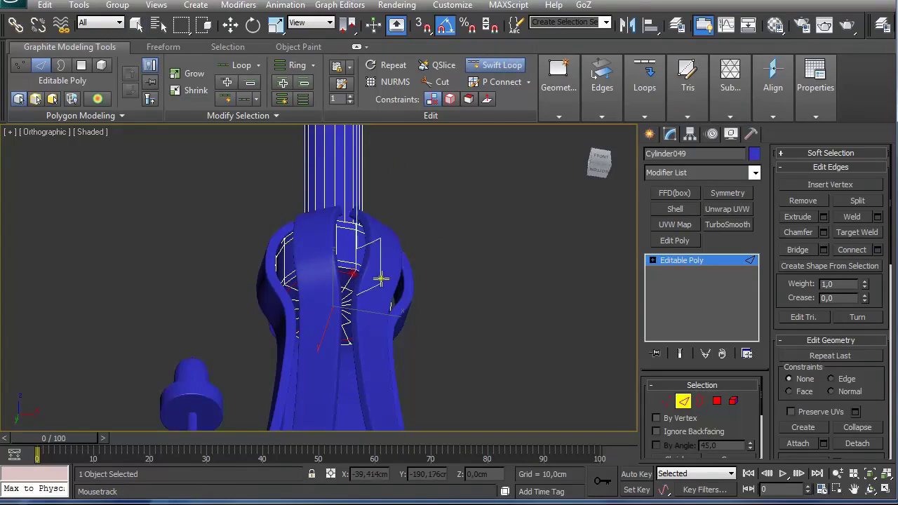
pyautogui.press('w')
# Apply TurboSmooth to the cylinder with 2 iterations and Isoline Display on, and inspect the rod's top end
pyautogui.click(722, 225)
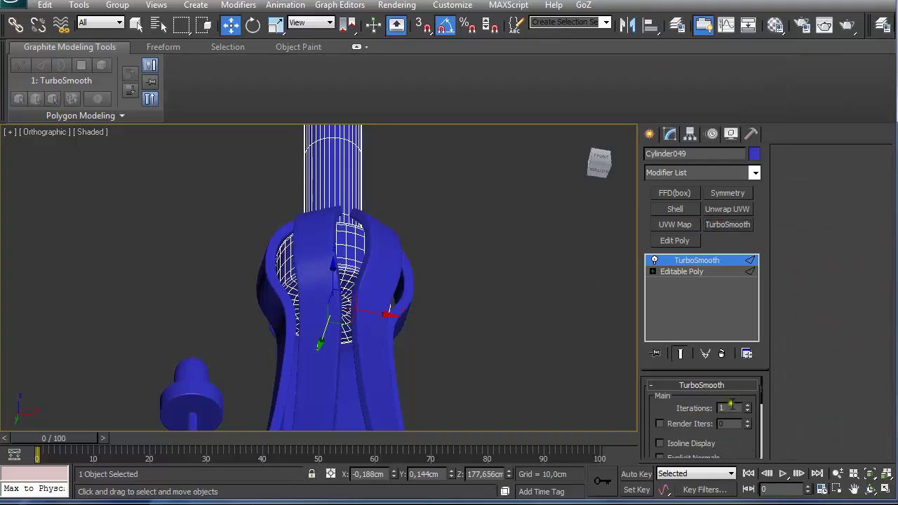
pyautogui.click(746, 405)
pyautogui.click(674, 444)
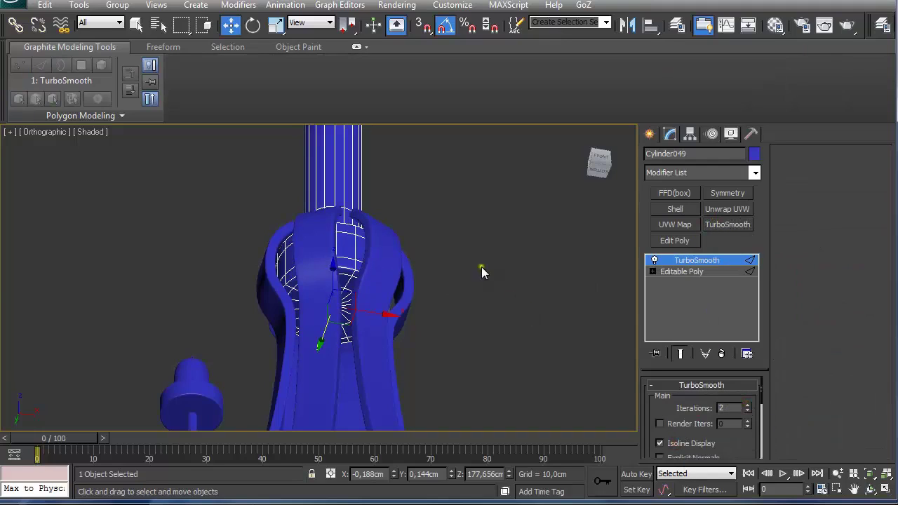
pyautogui.keyDown('alt'); pyautogui.moveTo(481, 269); pyautogui.dragTo(401, 247, button='middle'); pyautogui.keyUp('alt')
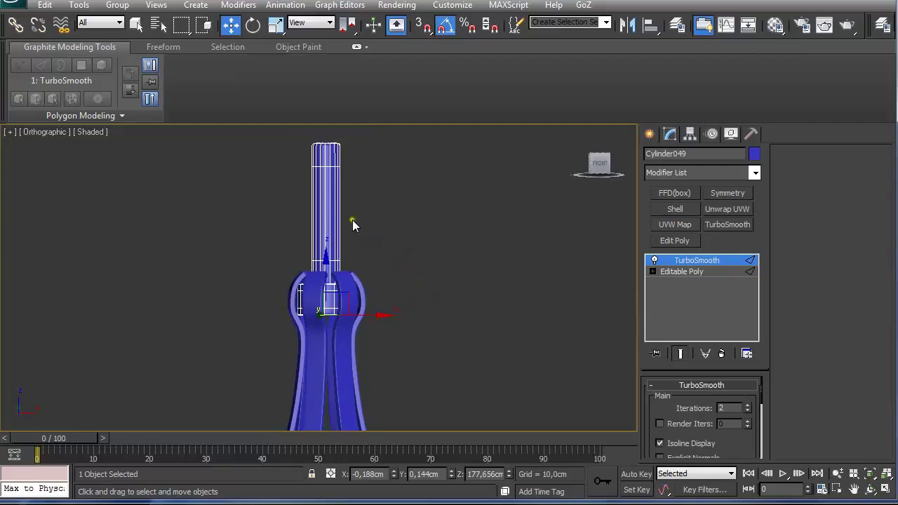
pyautogui.keyDown('alt'); pyautogui.moveTo(352, 223); pyautogui.dragTo(412, 312, button='middle'); pyautogui.keyUp('alt')
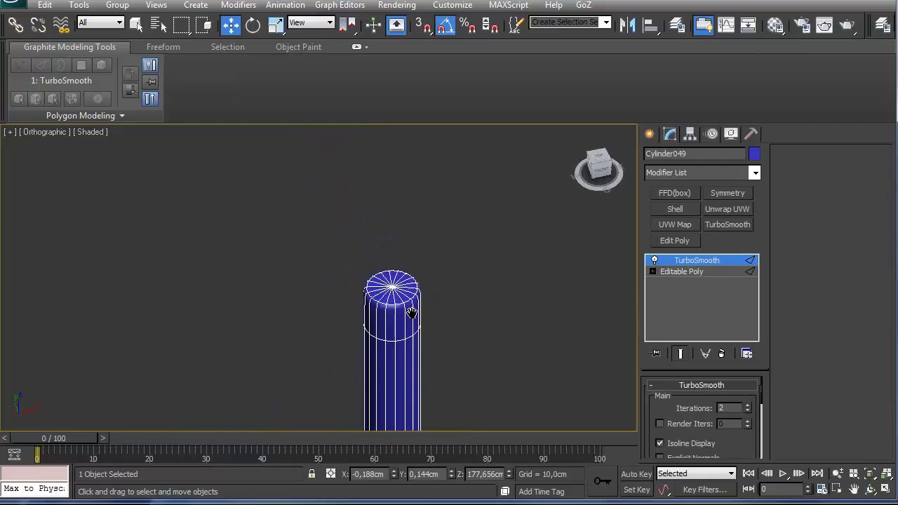
pyautogui.scroll(5, 412, 312)
# Inset the polygons of the rod's top cap by 0.271 cm and check the smoothed result
pyautogui.click(710, 273)
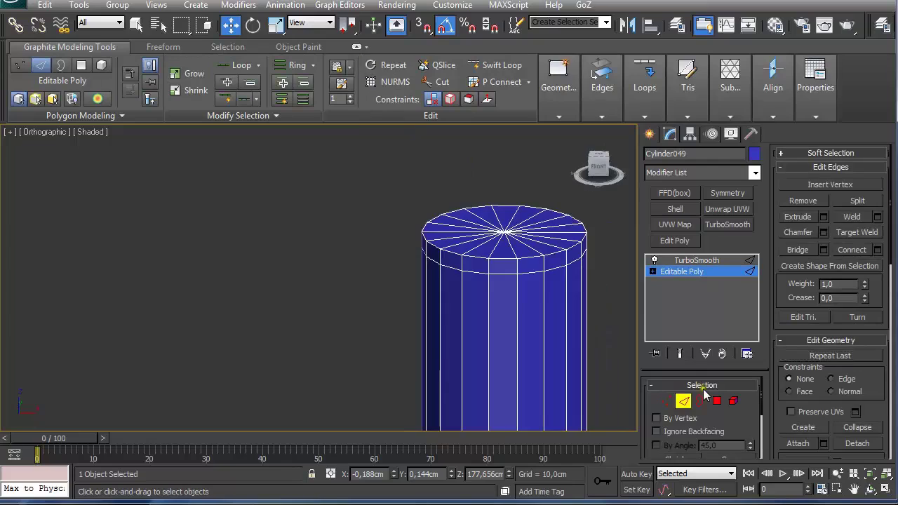
pyautogui.click(717, 401)
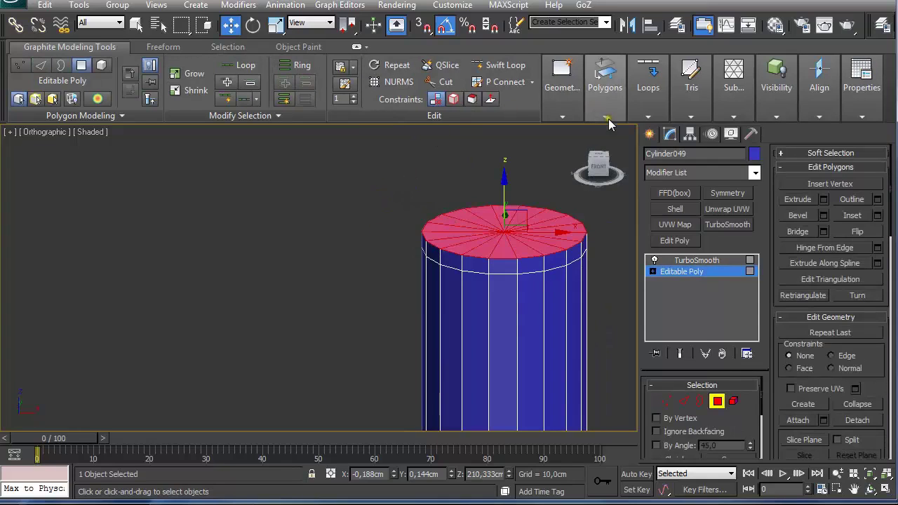
pyautogui.moveTo(608, 120)
pyautogui.click(535, 166)
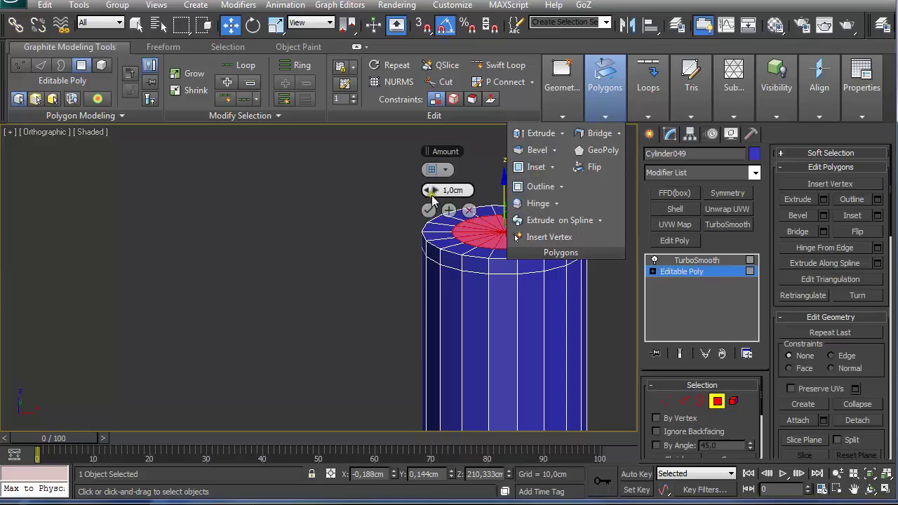
pyautogui.moveTo(437, 189)
pyautogui.mouseDown()
pyautogui.moveTo(524, 185)
pyautogui.moveTo(440, 188)
pyautogui.moveTo(426, 198)
pyautogui.mouseUp()
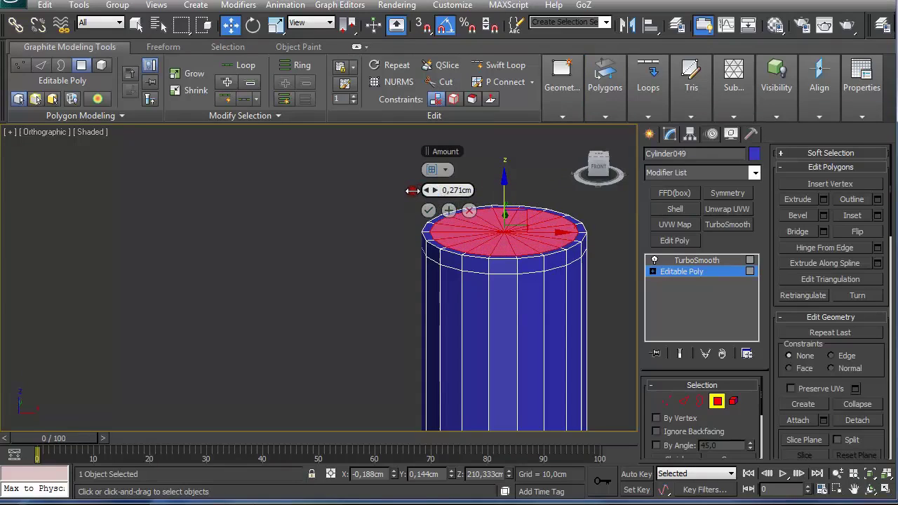
pyautogui.click(428, 211)
pyautogui.click(703, 263)
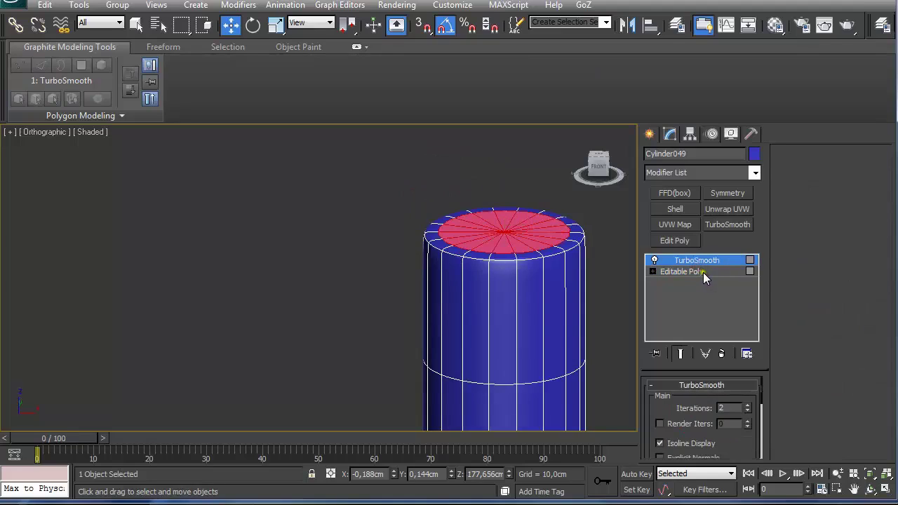
pyautogui.click(687, 272)
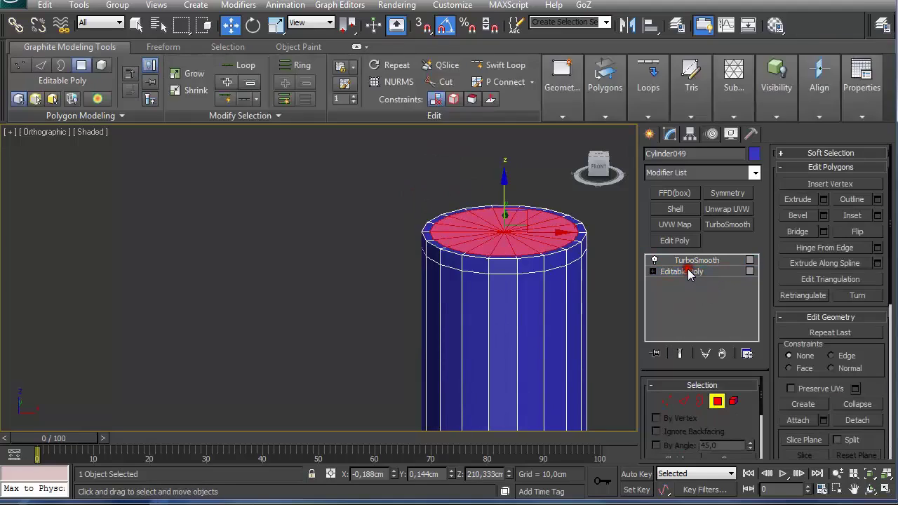
pyautogui.click(695, 260)
# Compare the whole modeled chandelier with the finished example beside it, checking the rod, arms, candle hooks and bottom ball
pyautogui.scroll(-10, 407, 255)
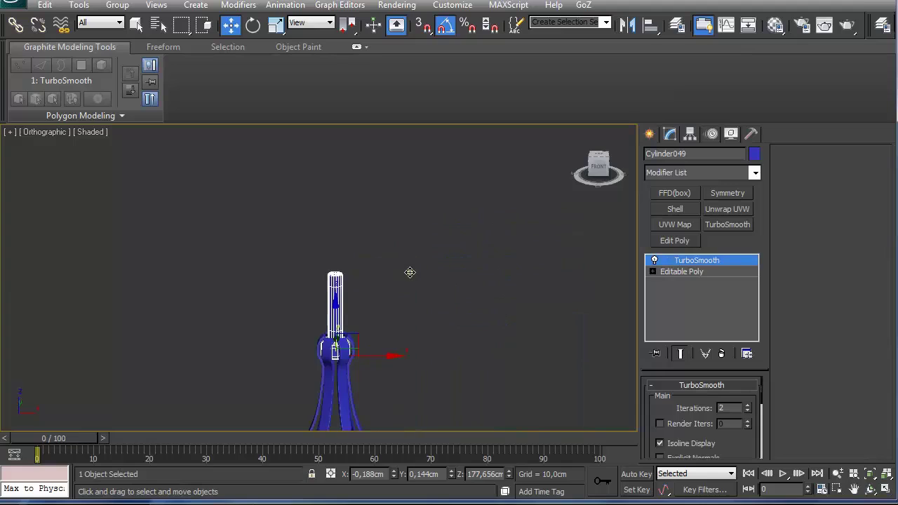
pyautogui.scroll(-8, 371, 244)
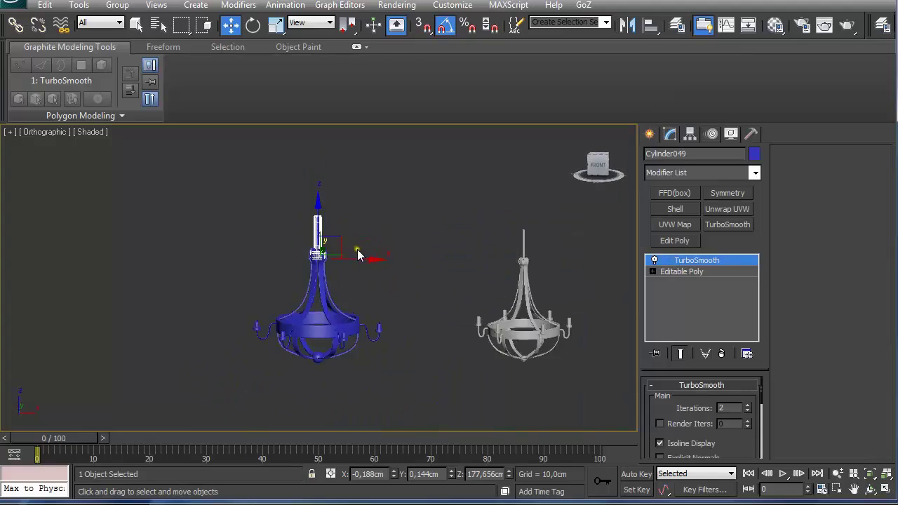
pyautogui.moveTo(362, 278); pyautogui.dragTo(332, 255, button='middle')
pyautogui.scroll(3, 386, 278)
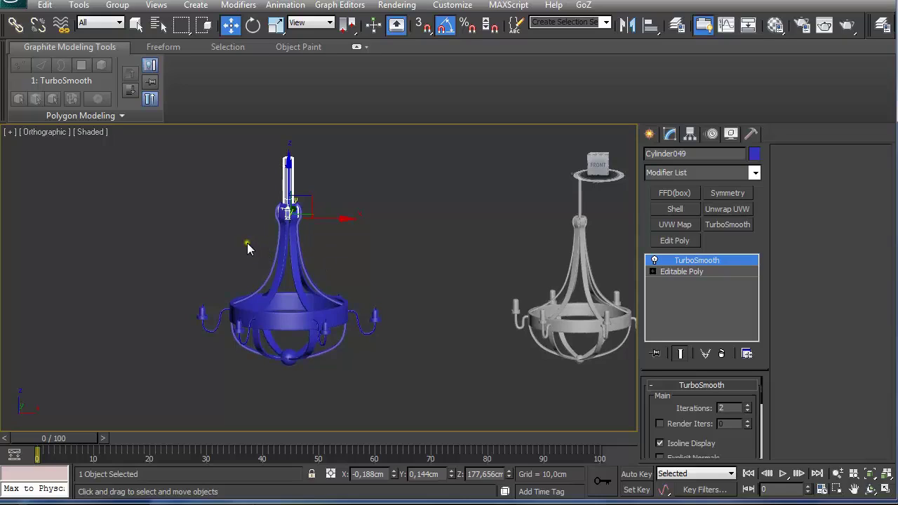
pyautogui.scroll(2, 284, 281)
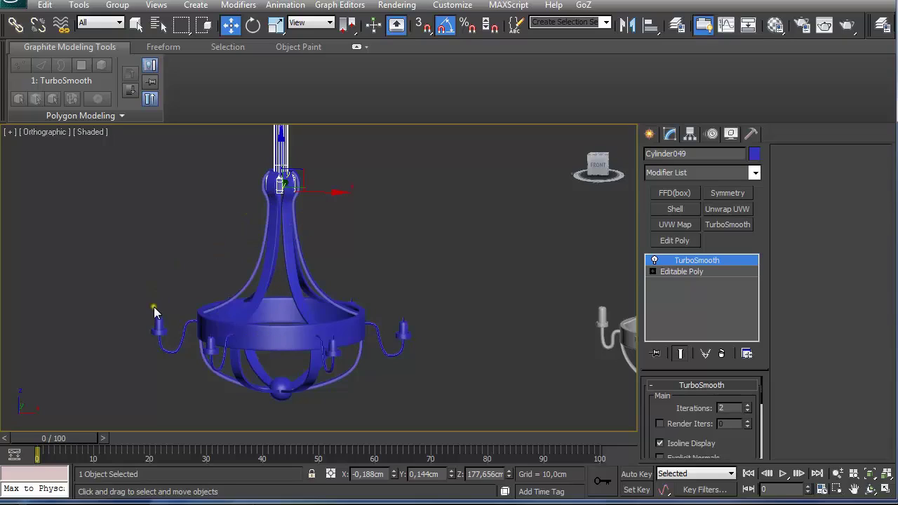
pyautogui.scroll(-3, 257, 277)
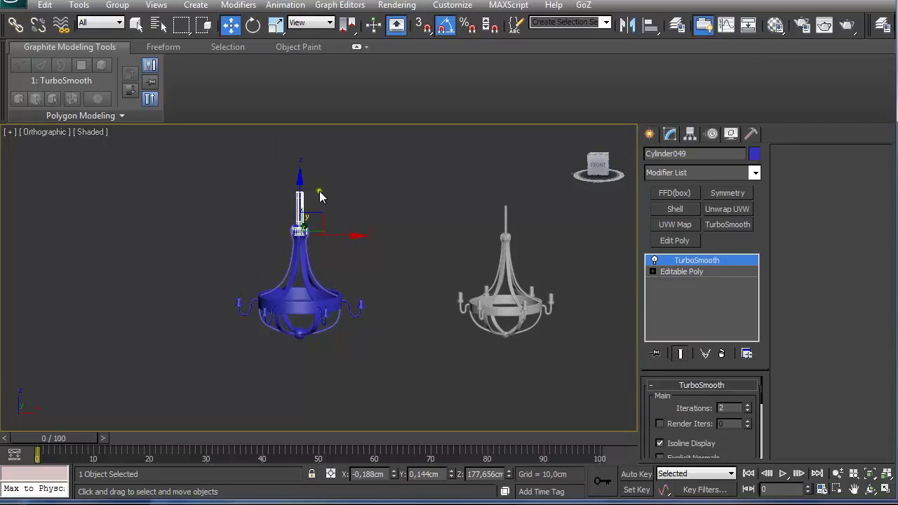
pyautogui.scroll(3, 300, 268)
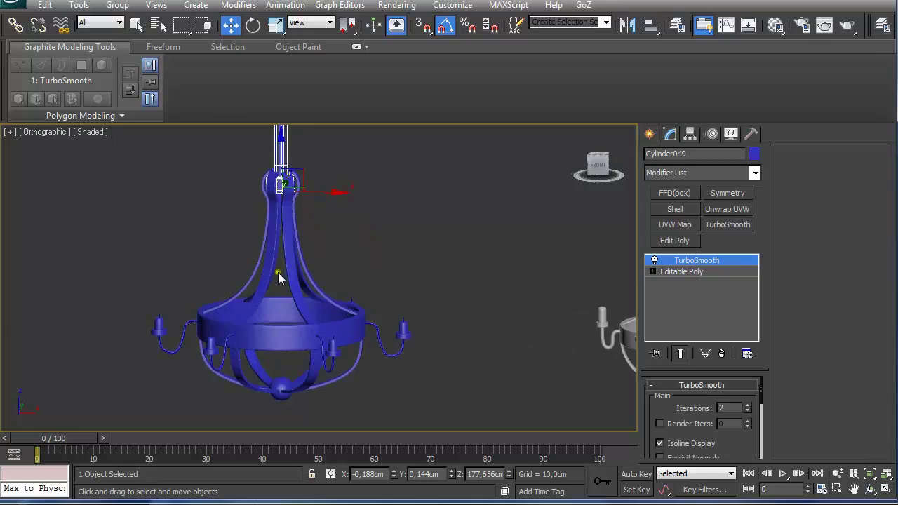
pyautogui.scroll(-3, 277, 279)
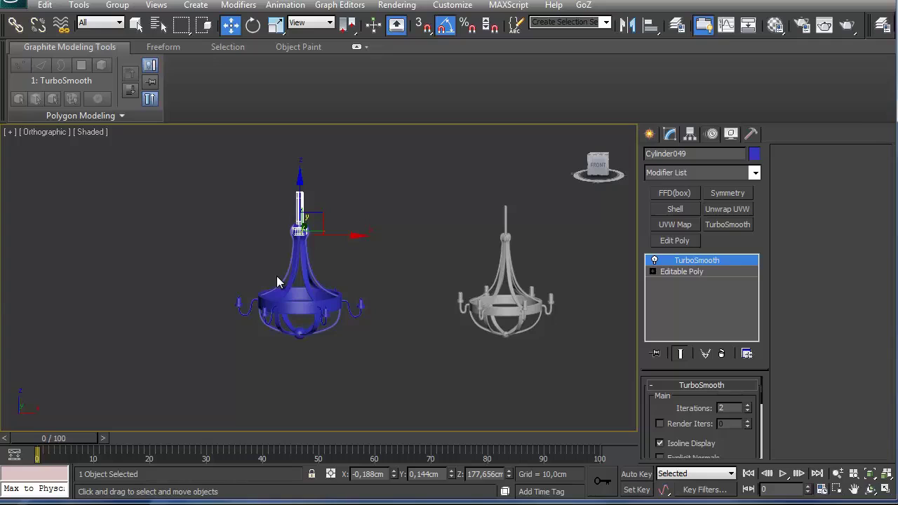
pyautogui.scroll(3, 279, 277)
pyautogui.moveTo(279, 279); pyautogui.dragTo(224, 281, button='middle')
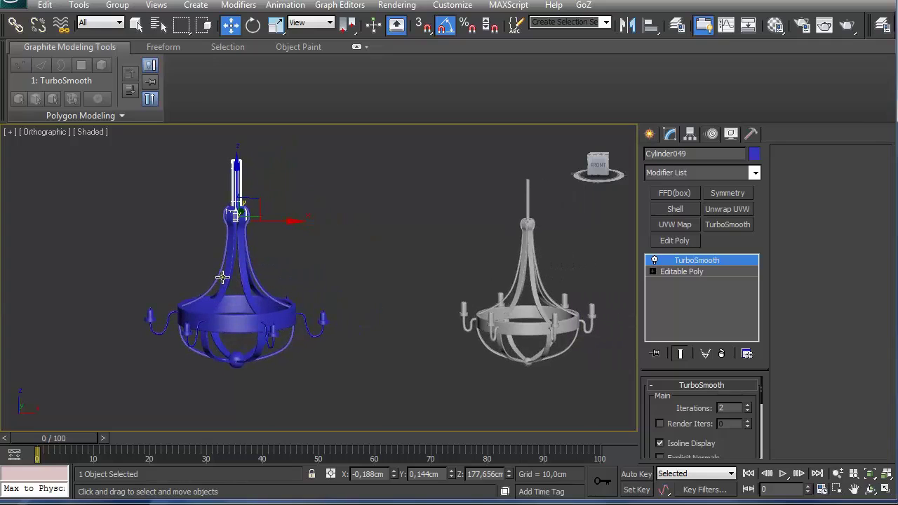